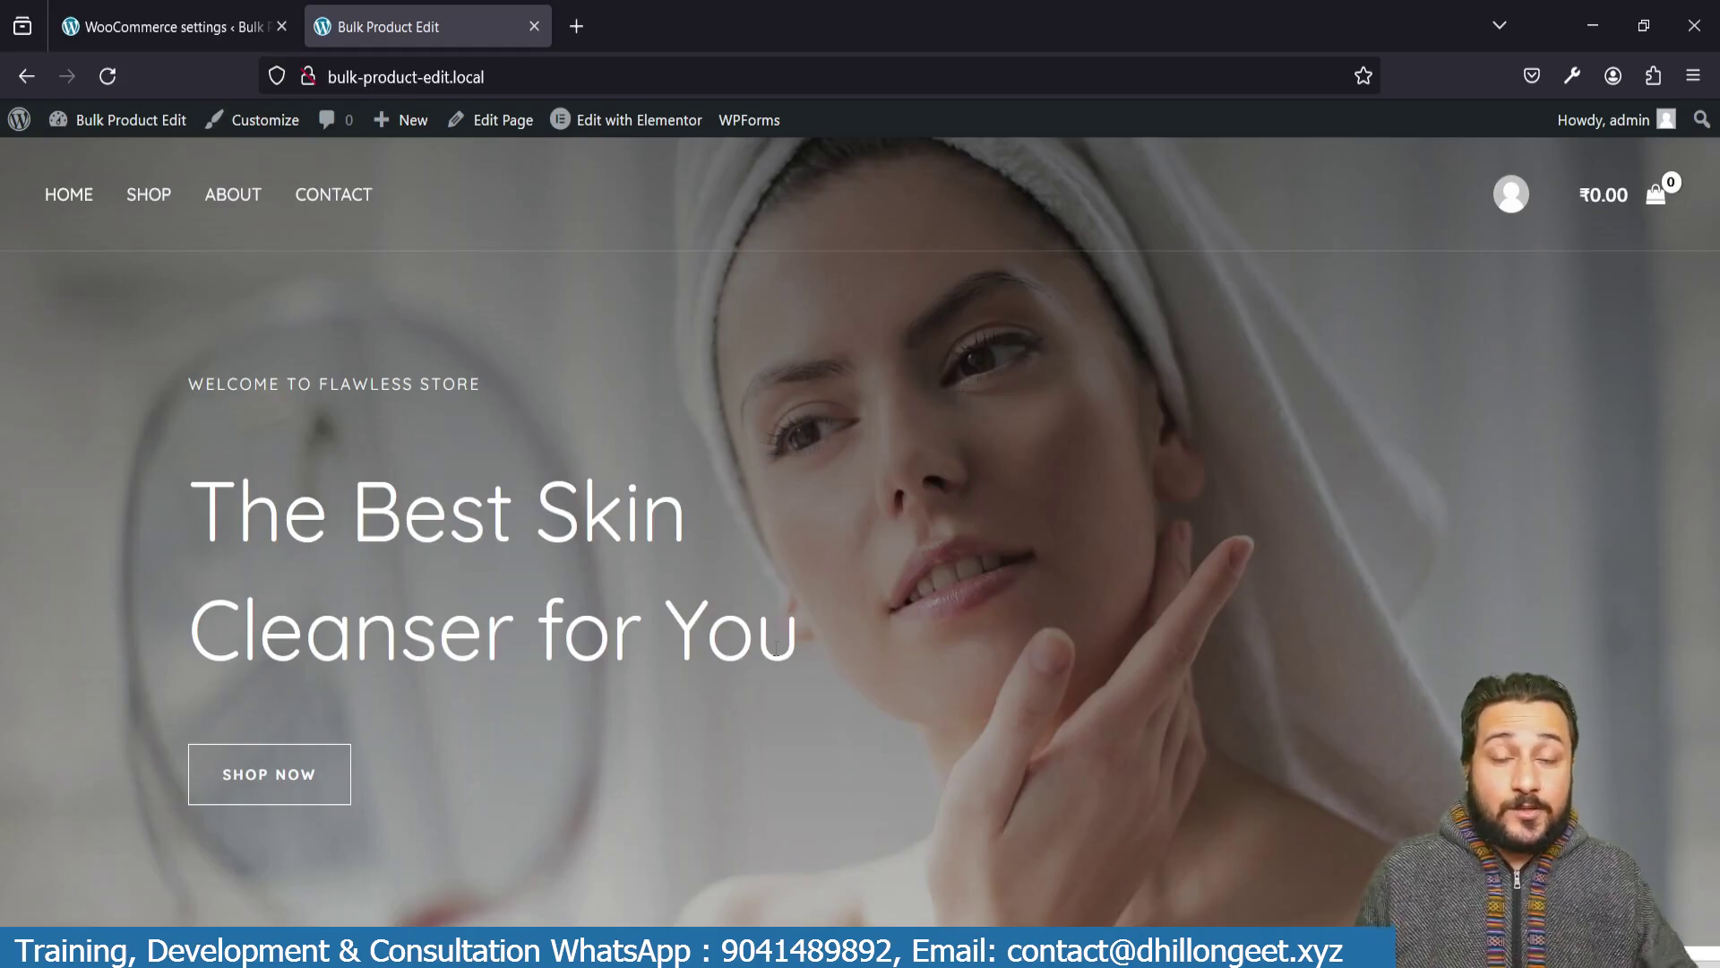
- Look over the products on the storefront home page, and open the list of all products in the store's admin area
scroll(669, 587, down, 10)
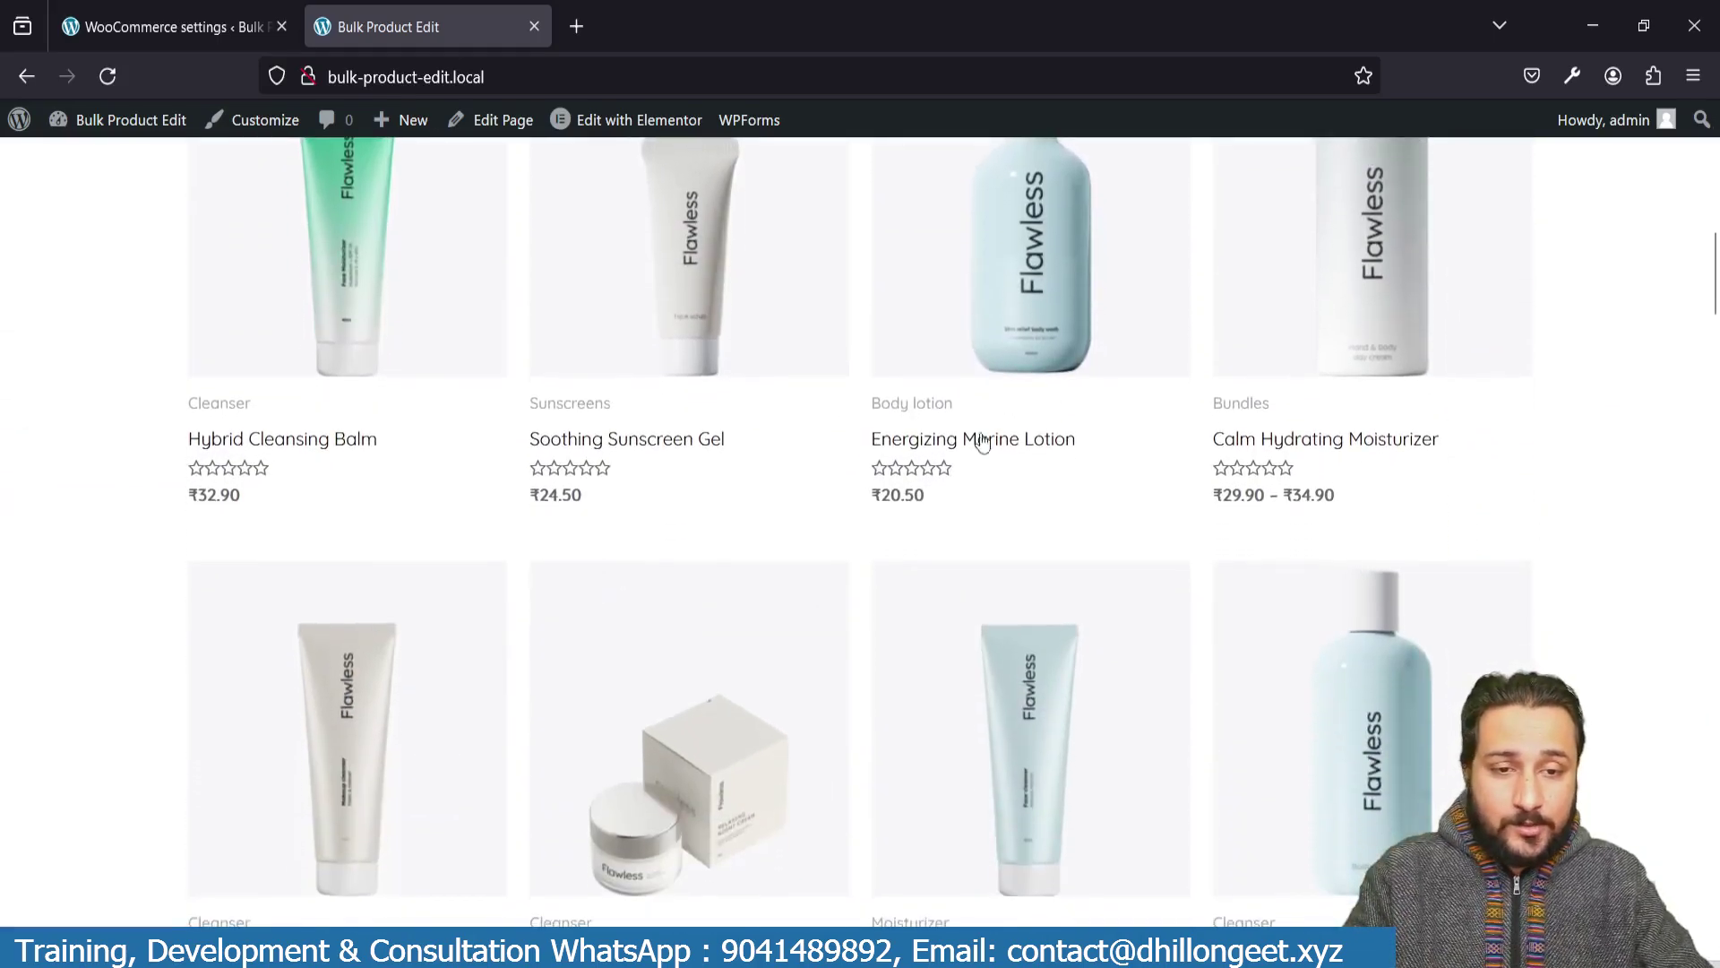
click(115, 77)
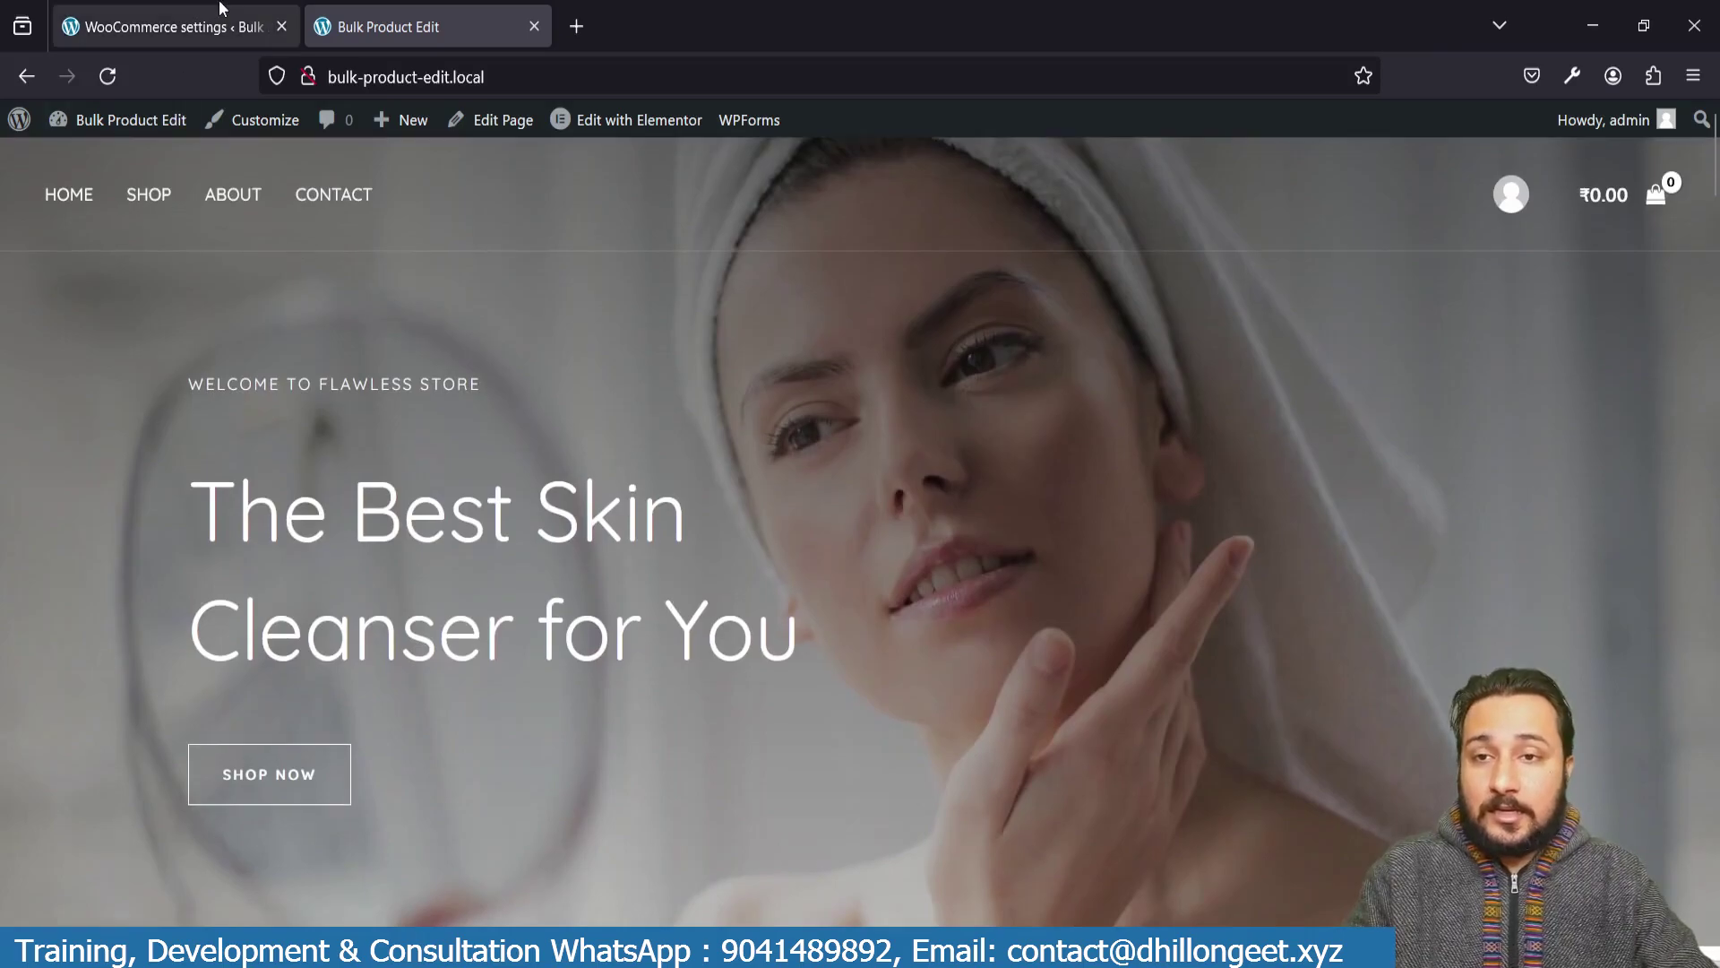
click(219, 11)
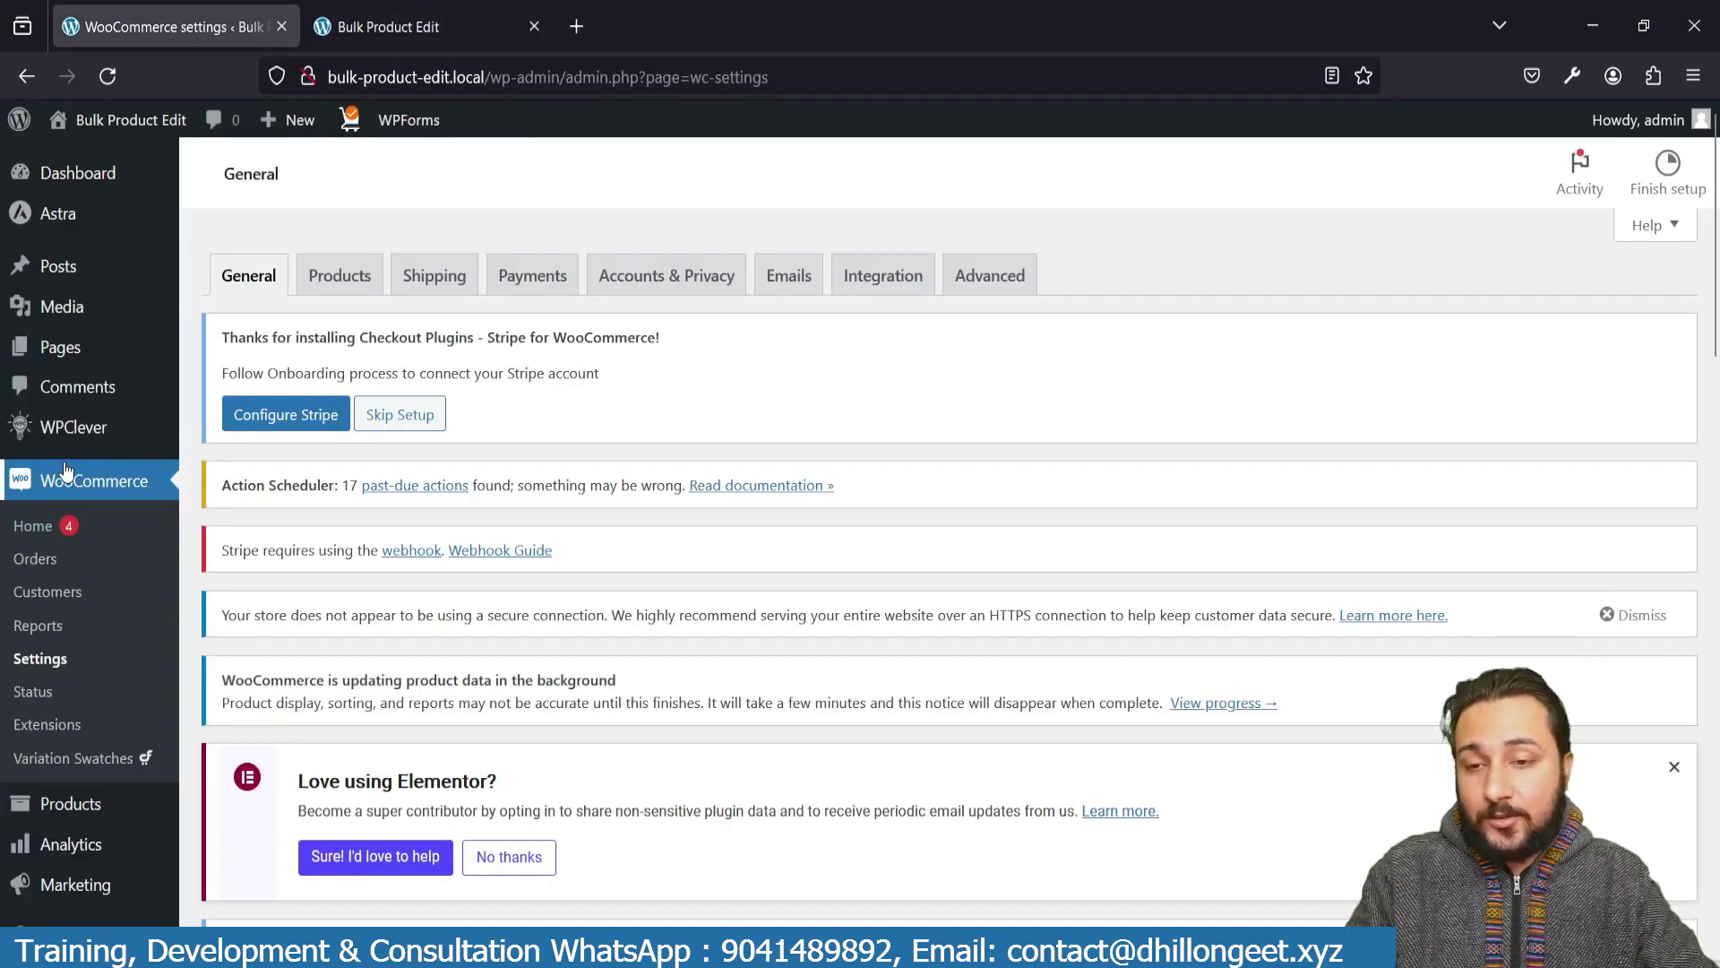
scroll(65, 470, down, 3)
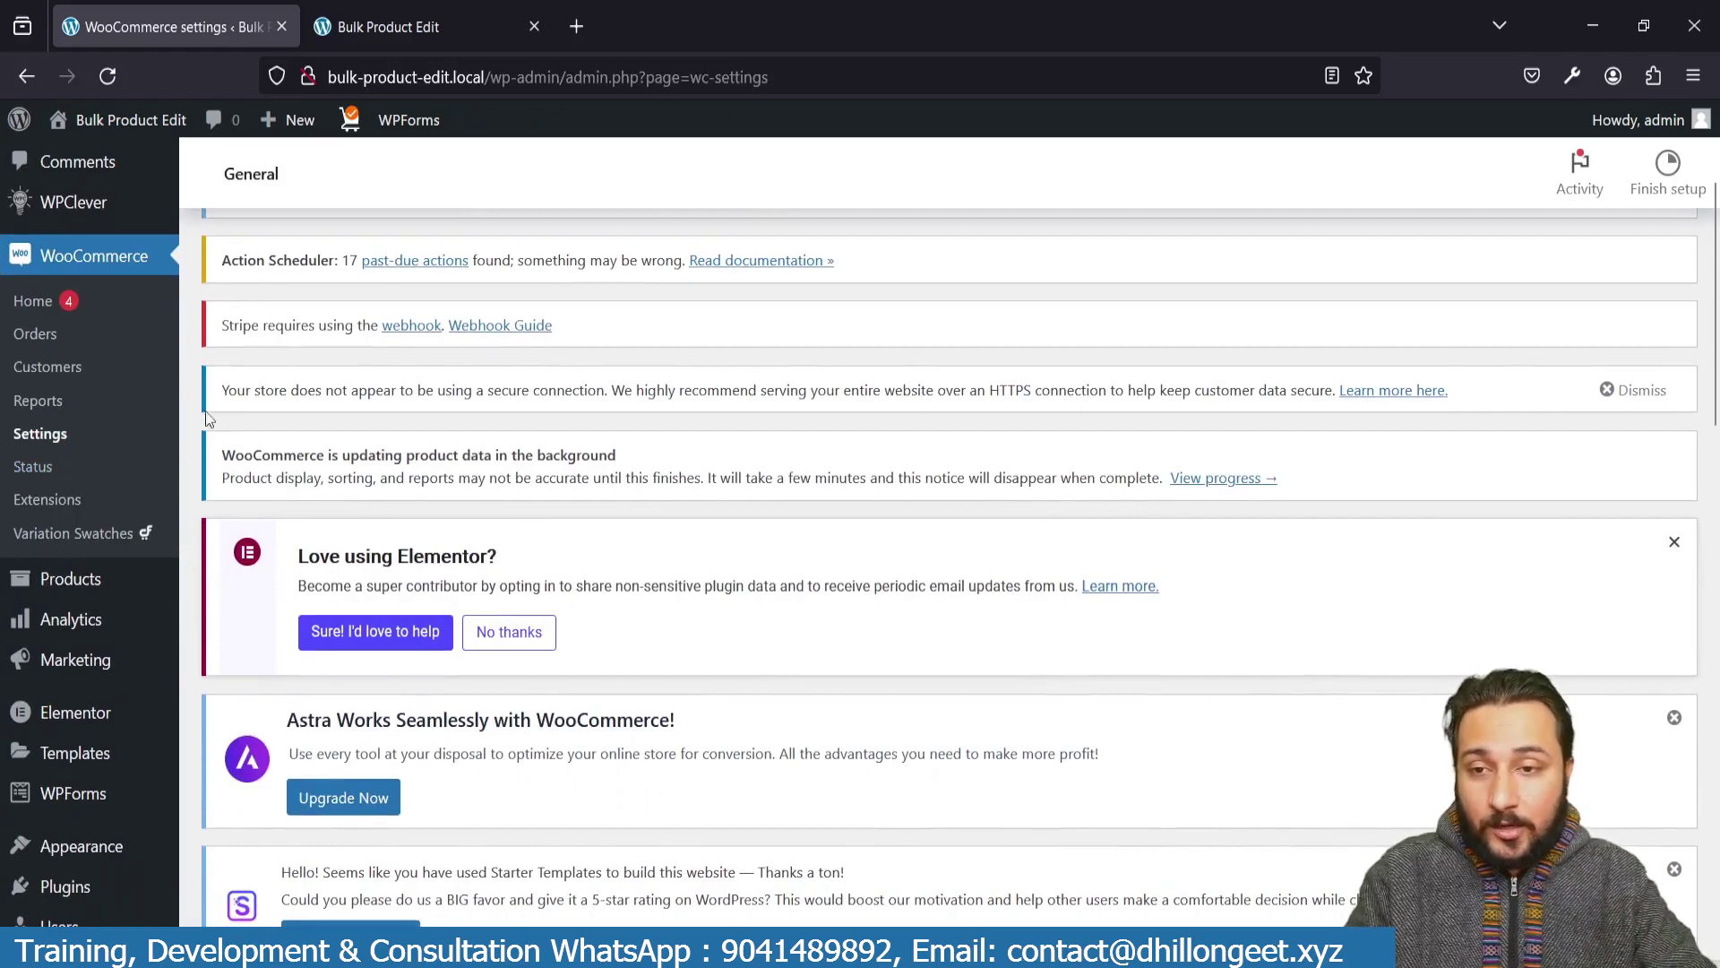
scroll(99, 461, down, 2)
mouse_move(90, 459)
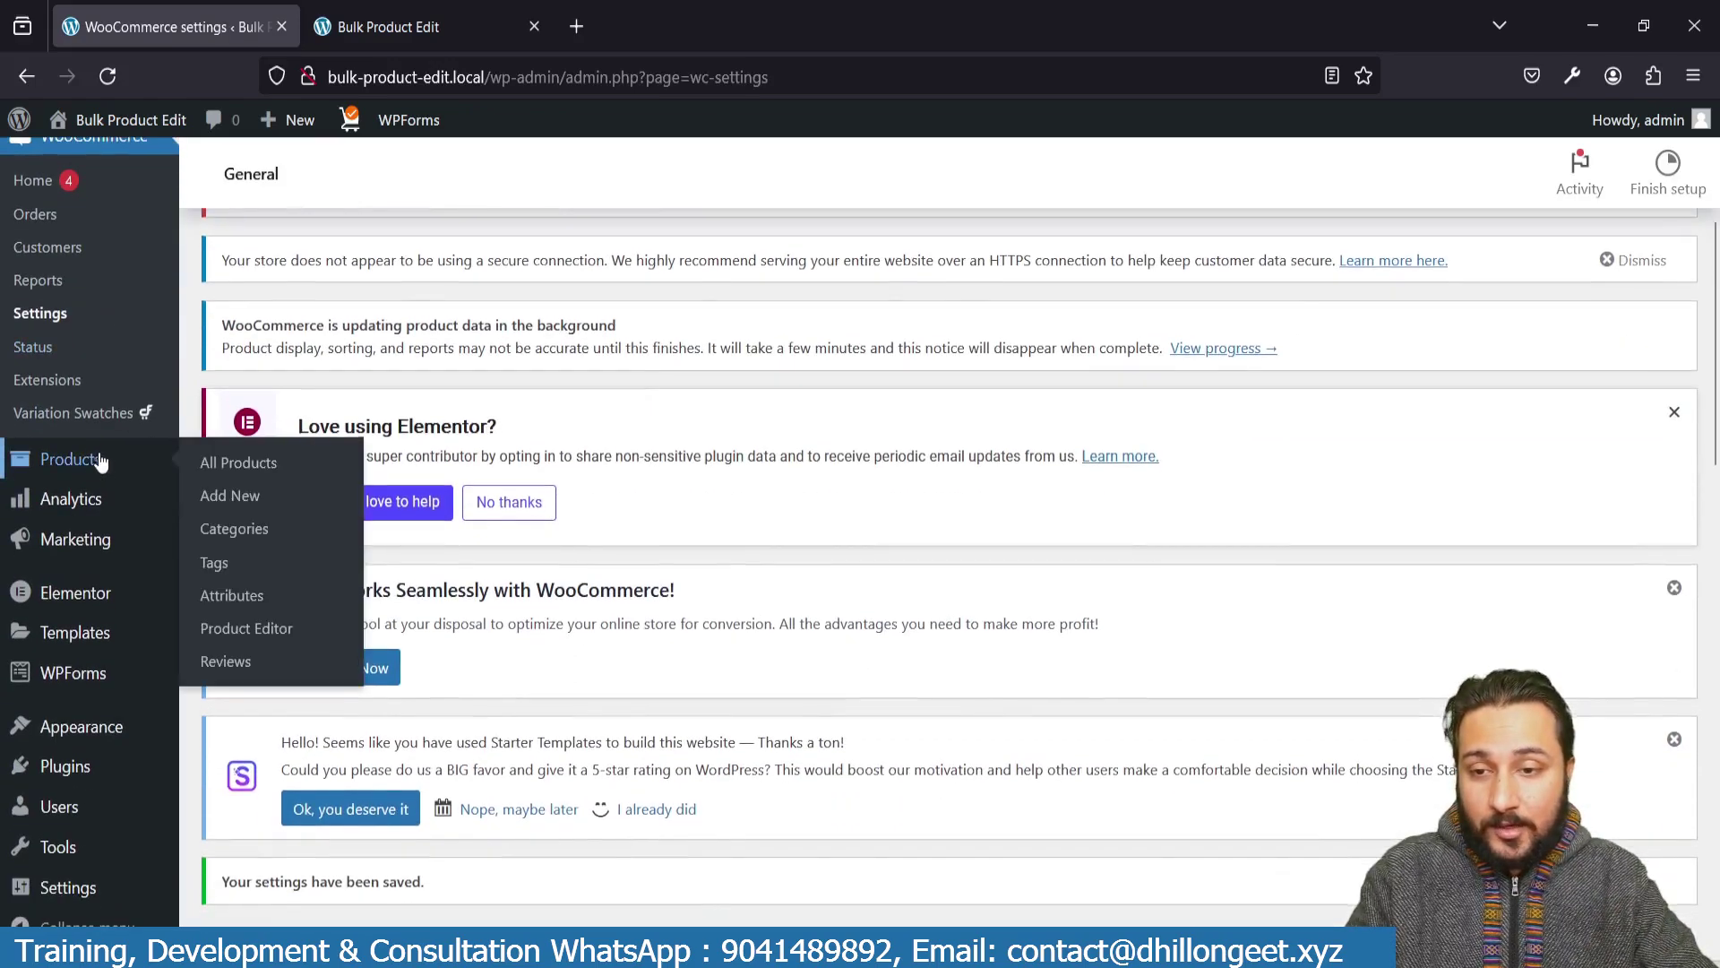
click(257, 487)
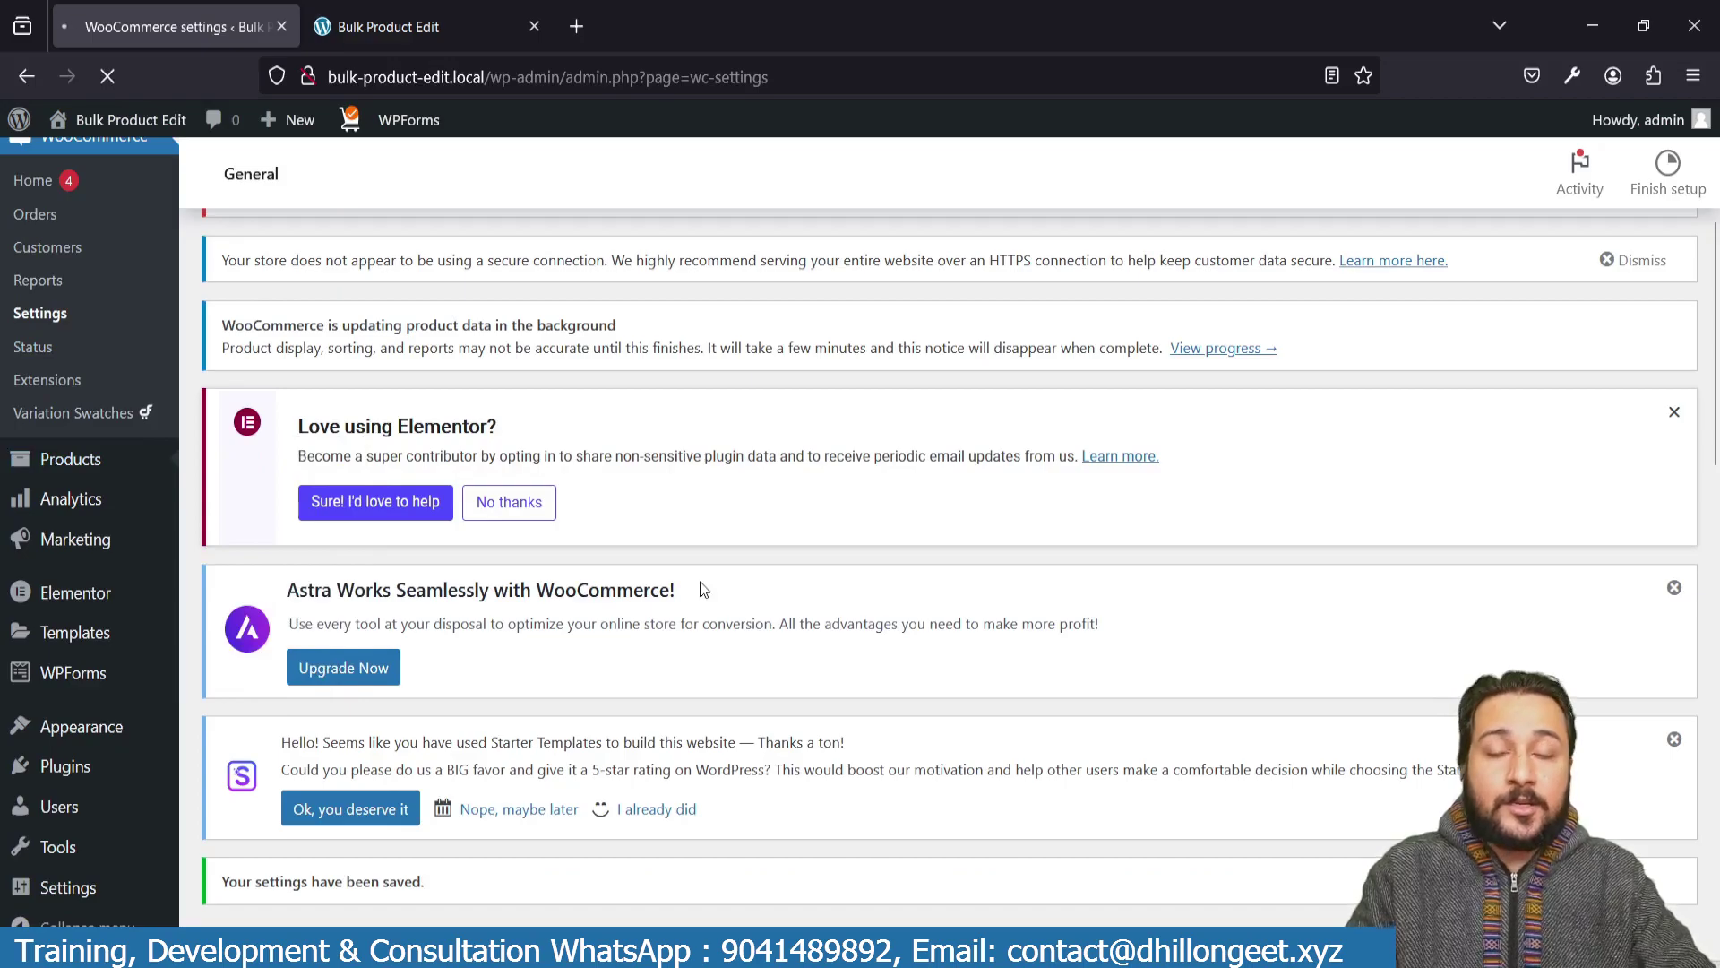
scroll(537, 518, down, 5)
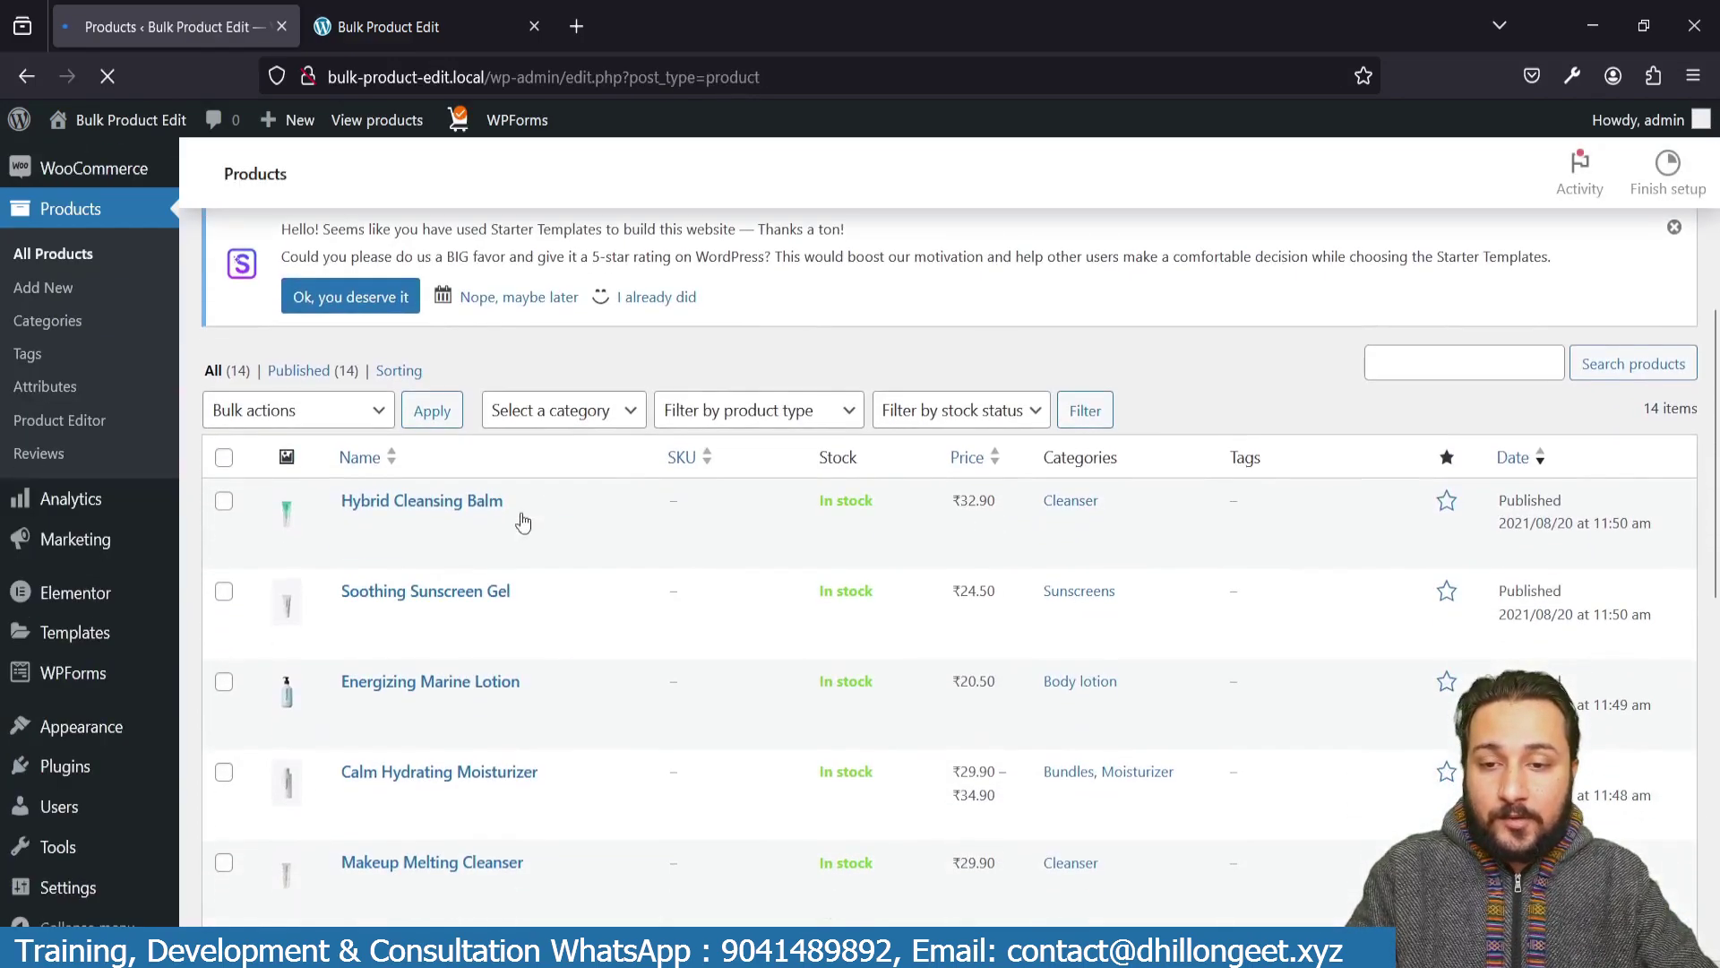
- Select all products in the list and open them for bulk editing
click(224, 457)
click(346, 421)
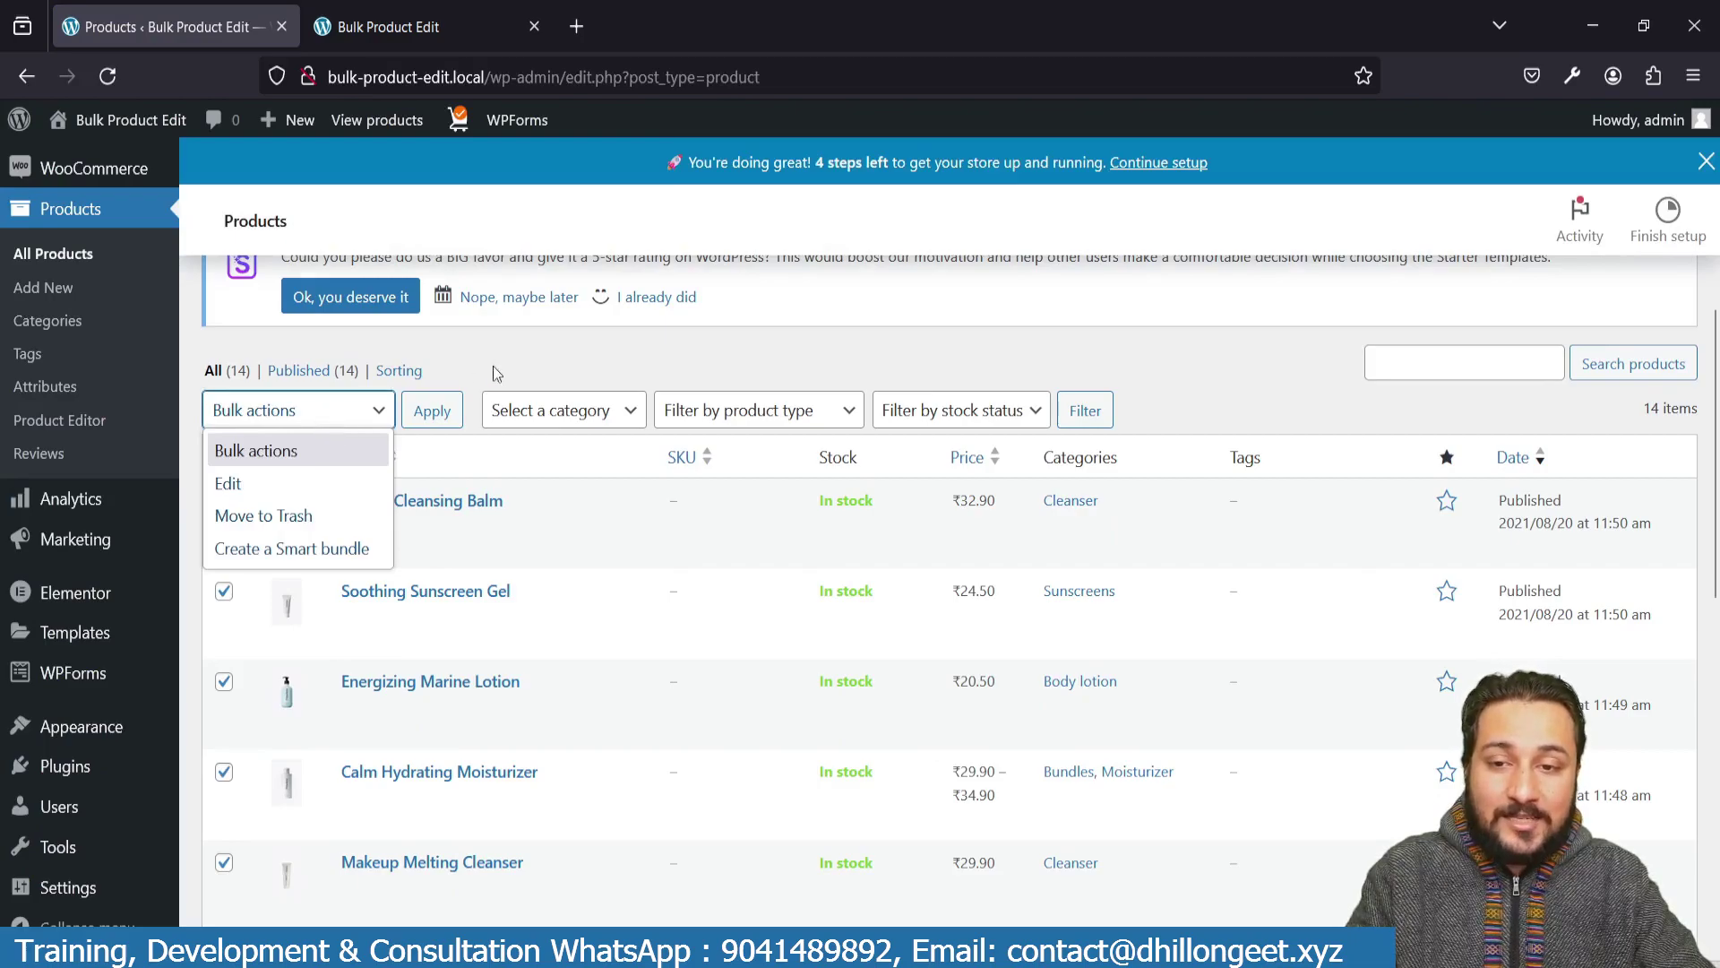
click(260, 484)
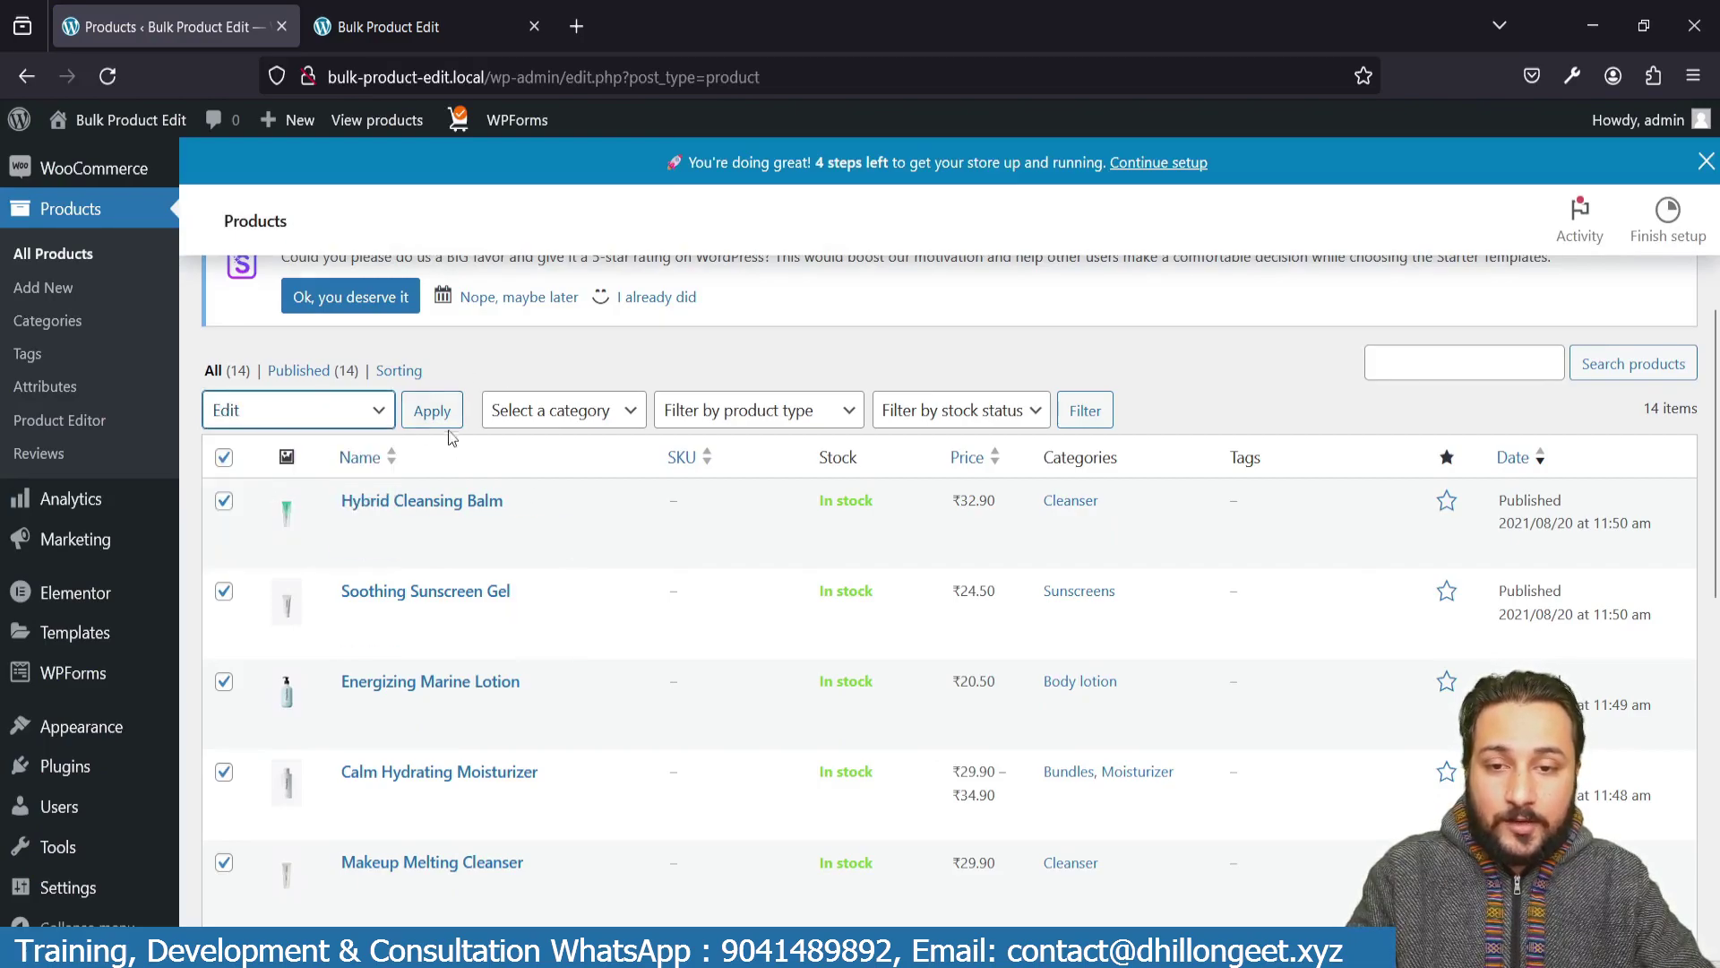
click(431, 410)
- Examine the fields of the bulk edit form, including the choices offered for changing the sale price
scroll(584, 549, down, 7)
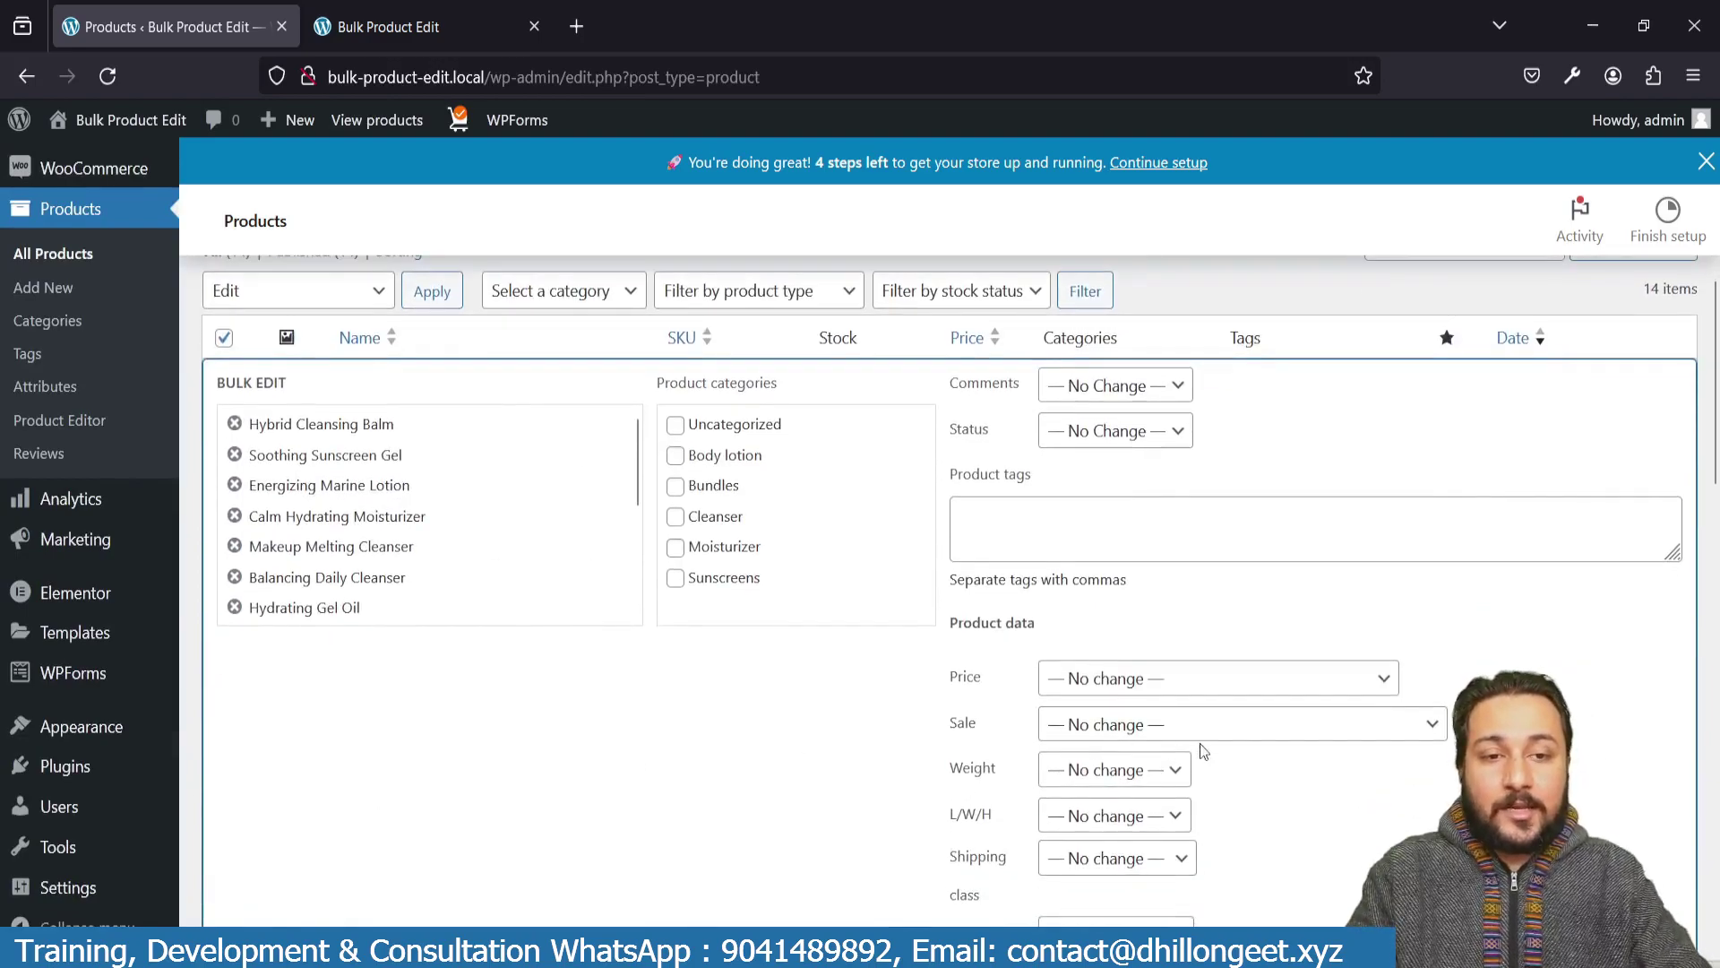
scroll(891, 609, down, 1)
scroll(975, 600, down, 3)
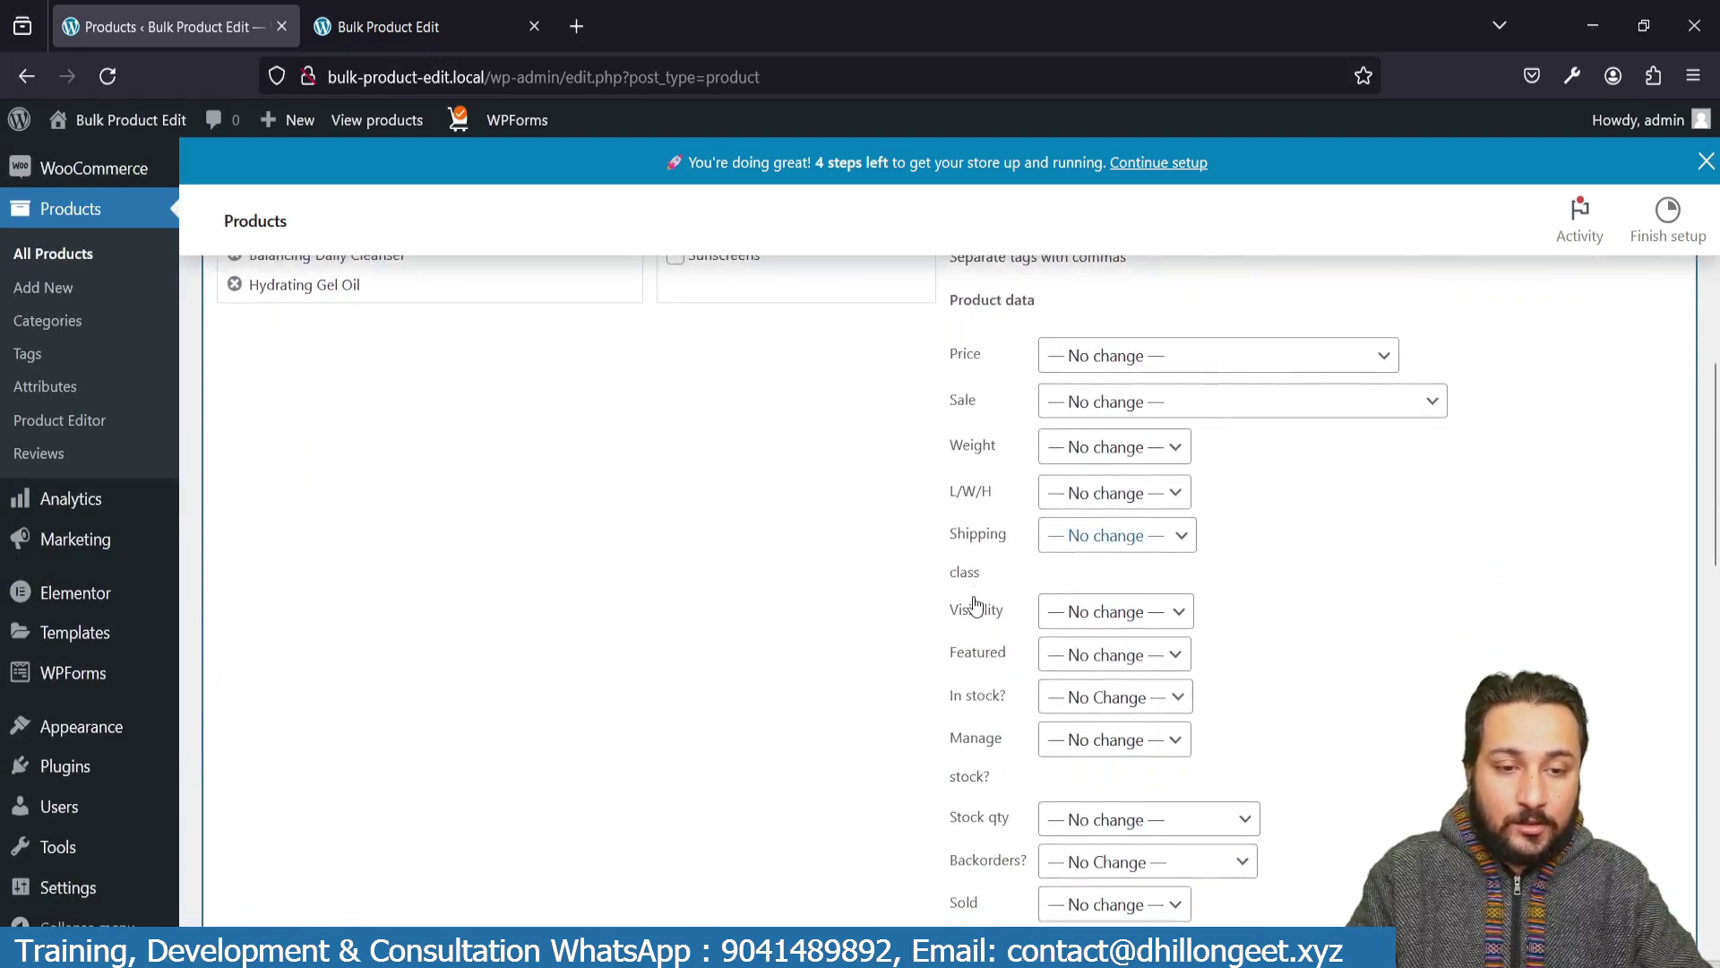
scroll(975, 604, down, 3)
scroll(975, 604, up, 6)
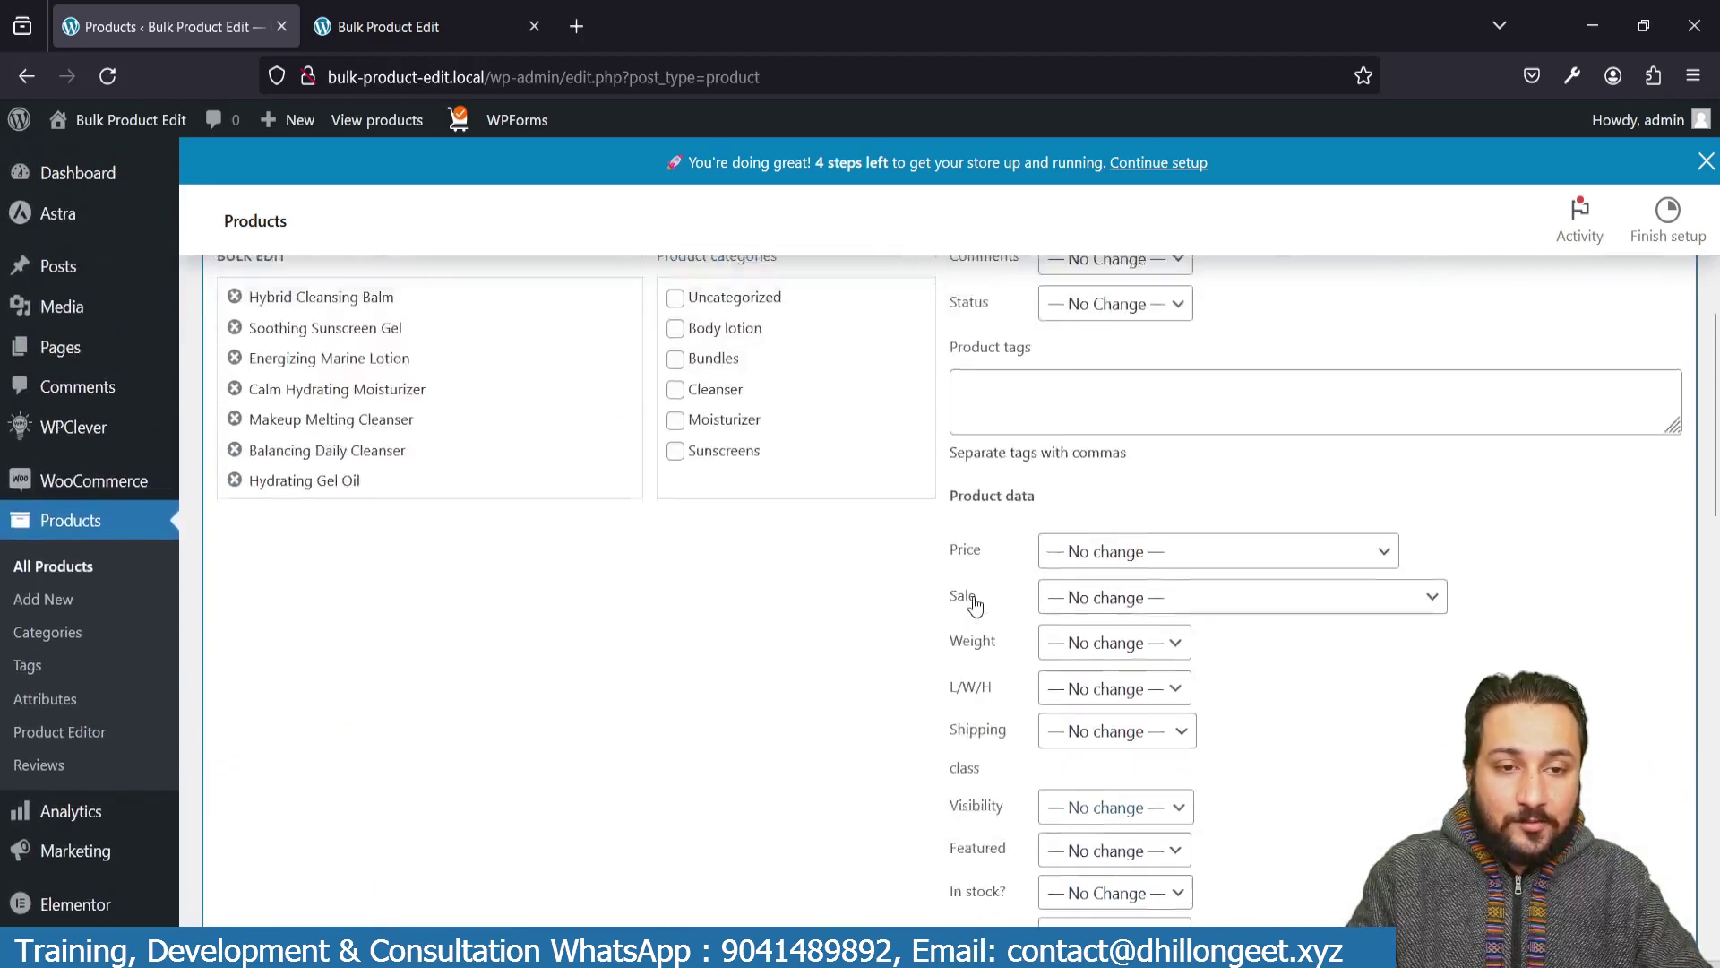
scroll(974, 606, up, 2)
click(1108, 726)
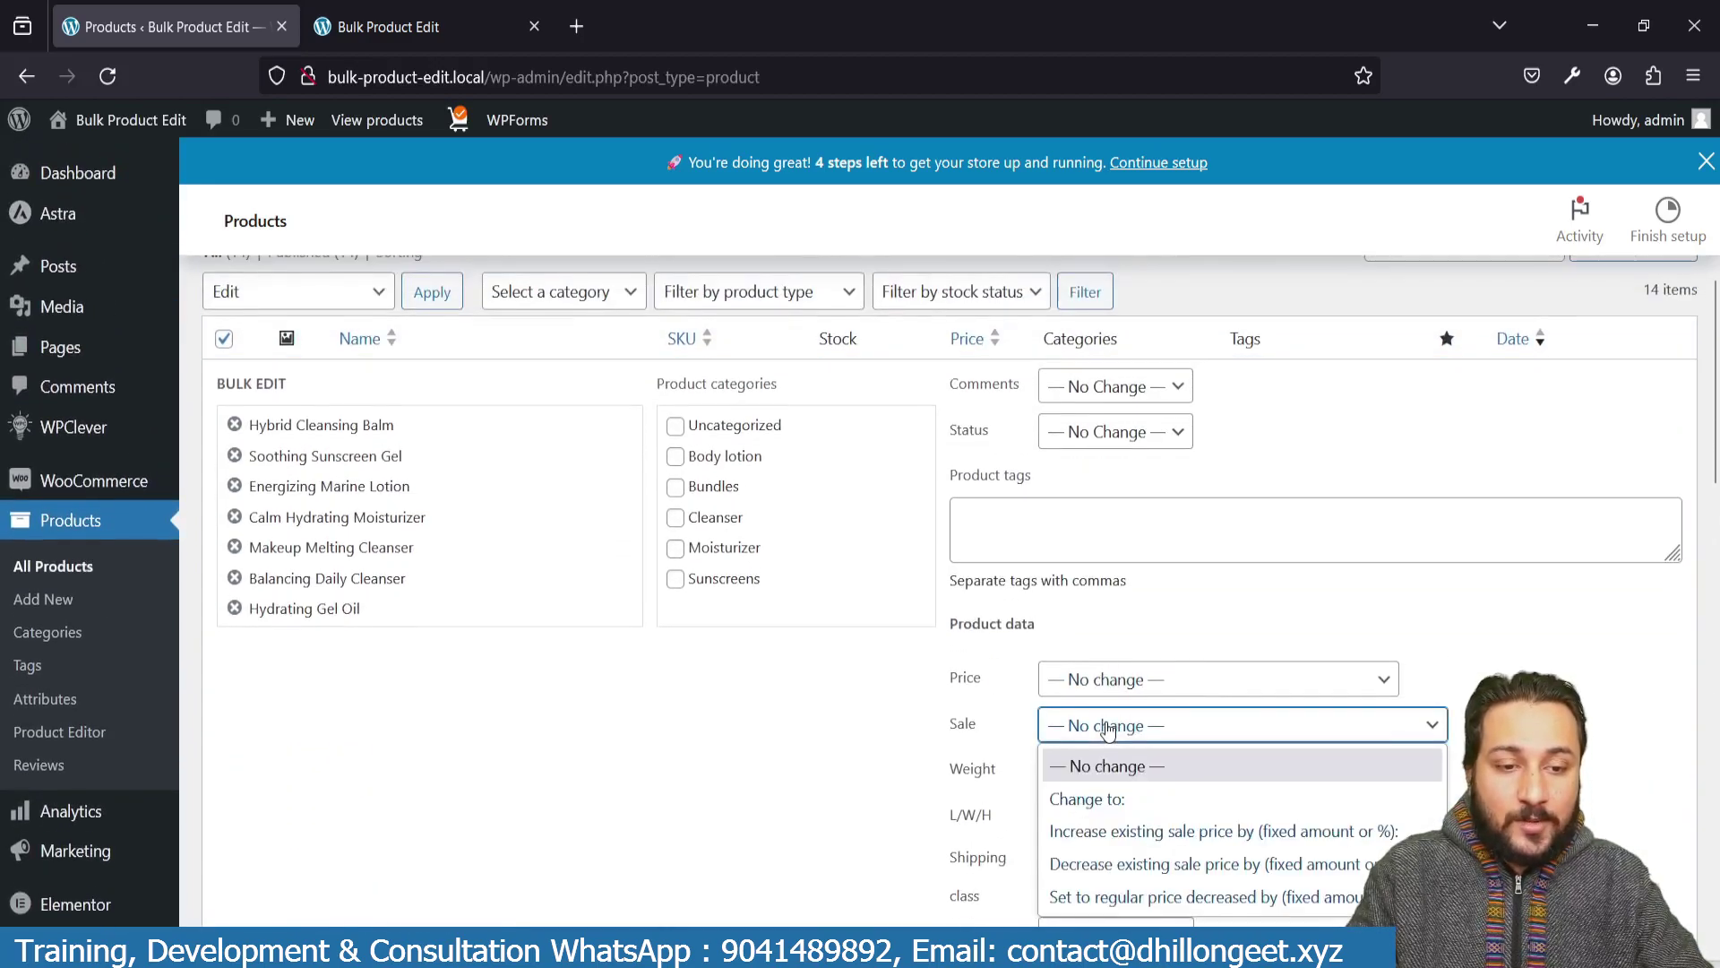
click(1108, 727)
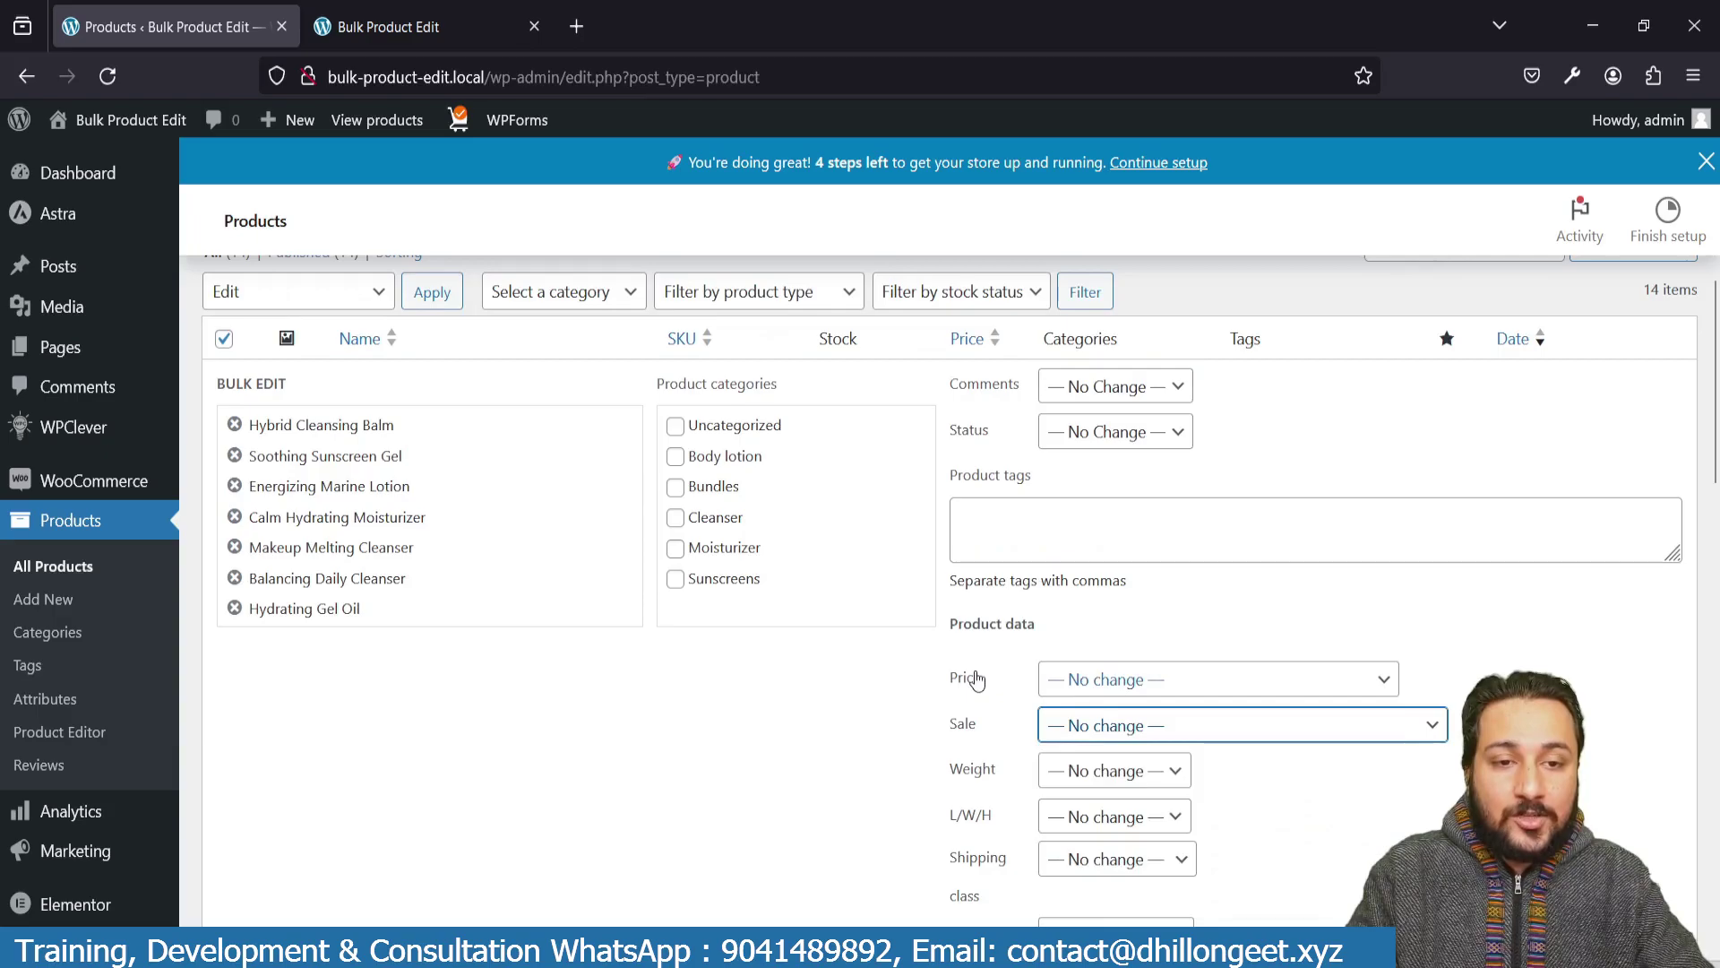
scroll(1161, 690, down, 10)
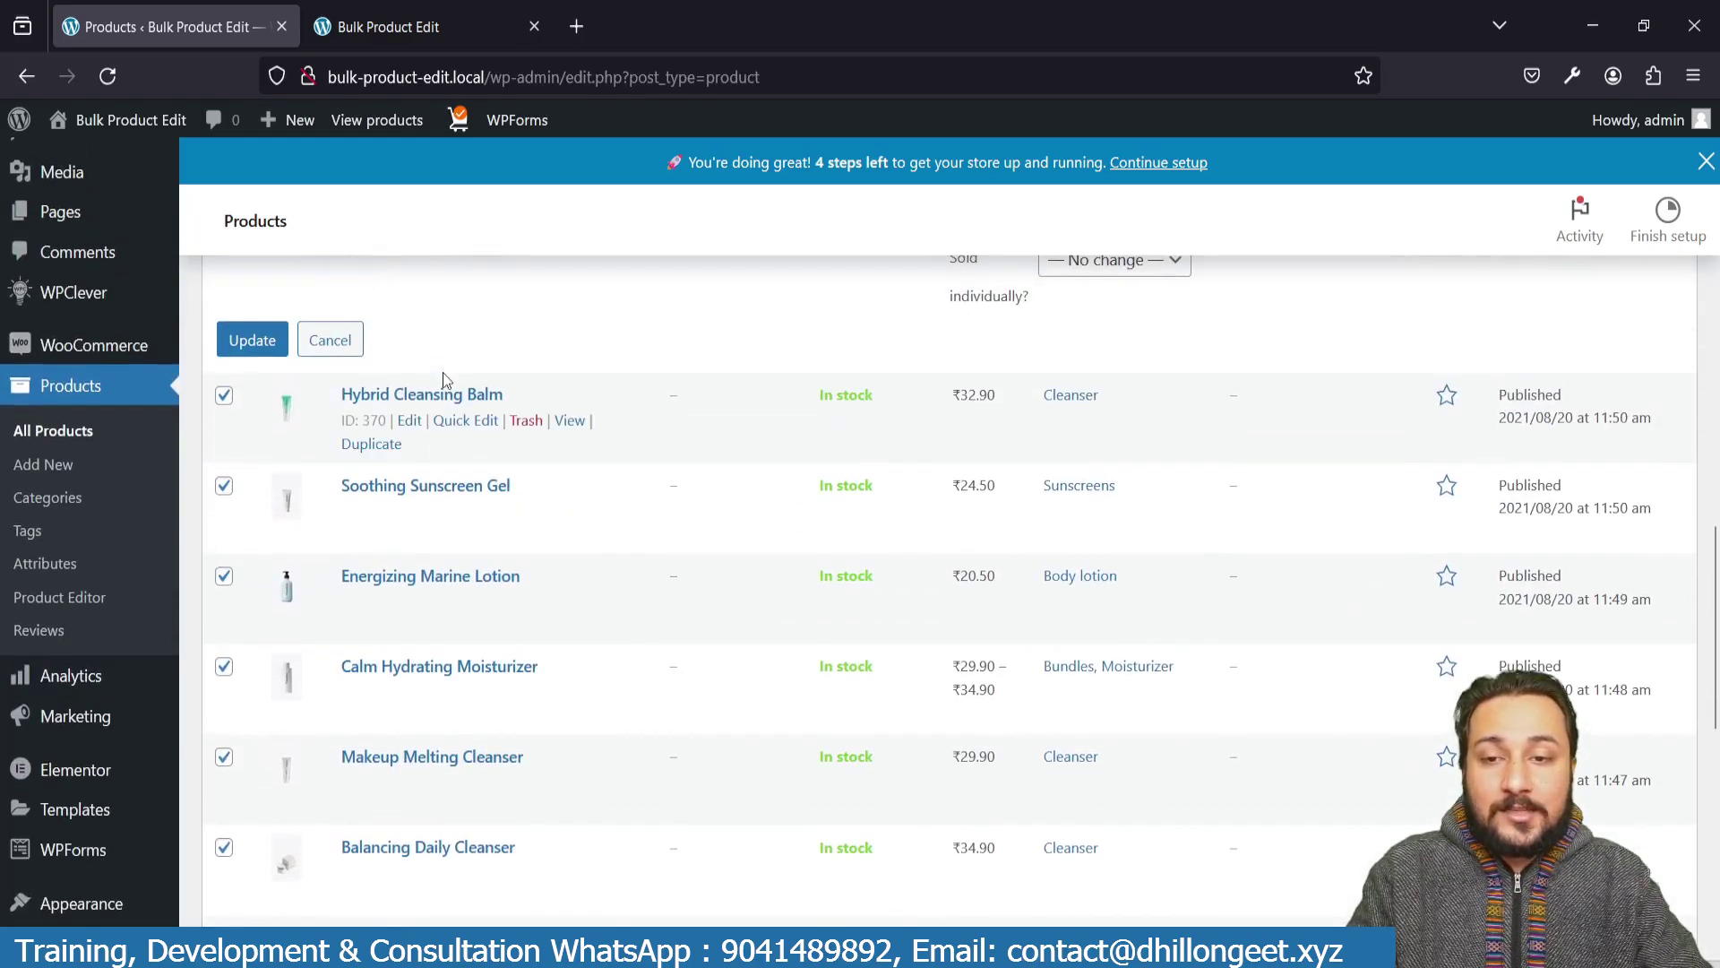
- Open the quick edit form of Hybrid Cleansing Balm and review its price, sale and stock fields
click(457, 421)
scroll(652, 546, down, 3)
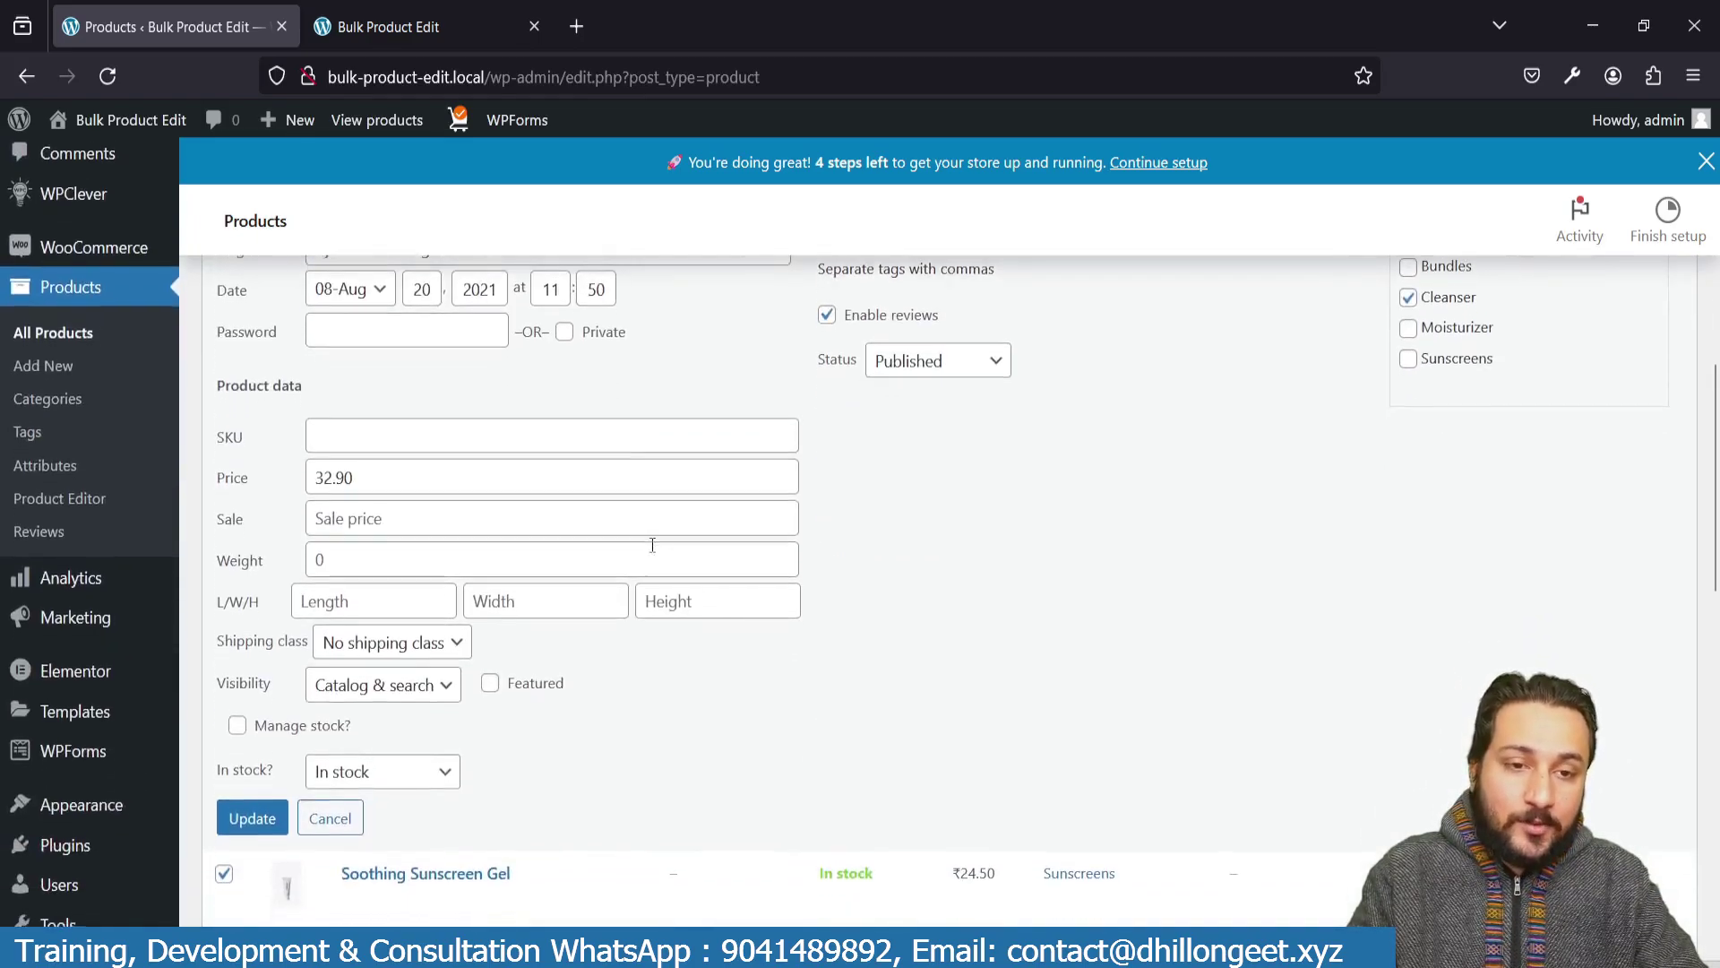
scroll(652, 547, up, 5)
scroll(1073, 702, down, 5)
scroll(1072, 703, down, 10)
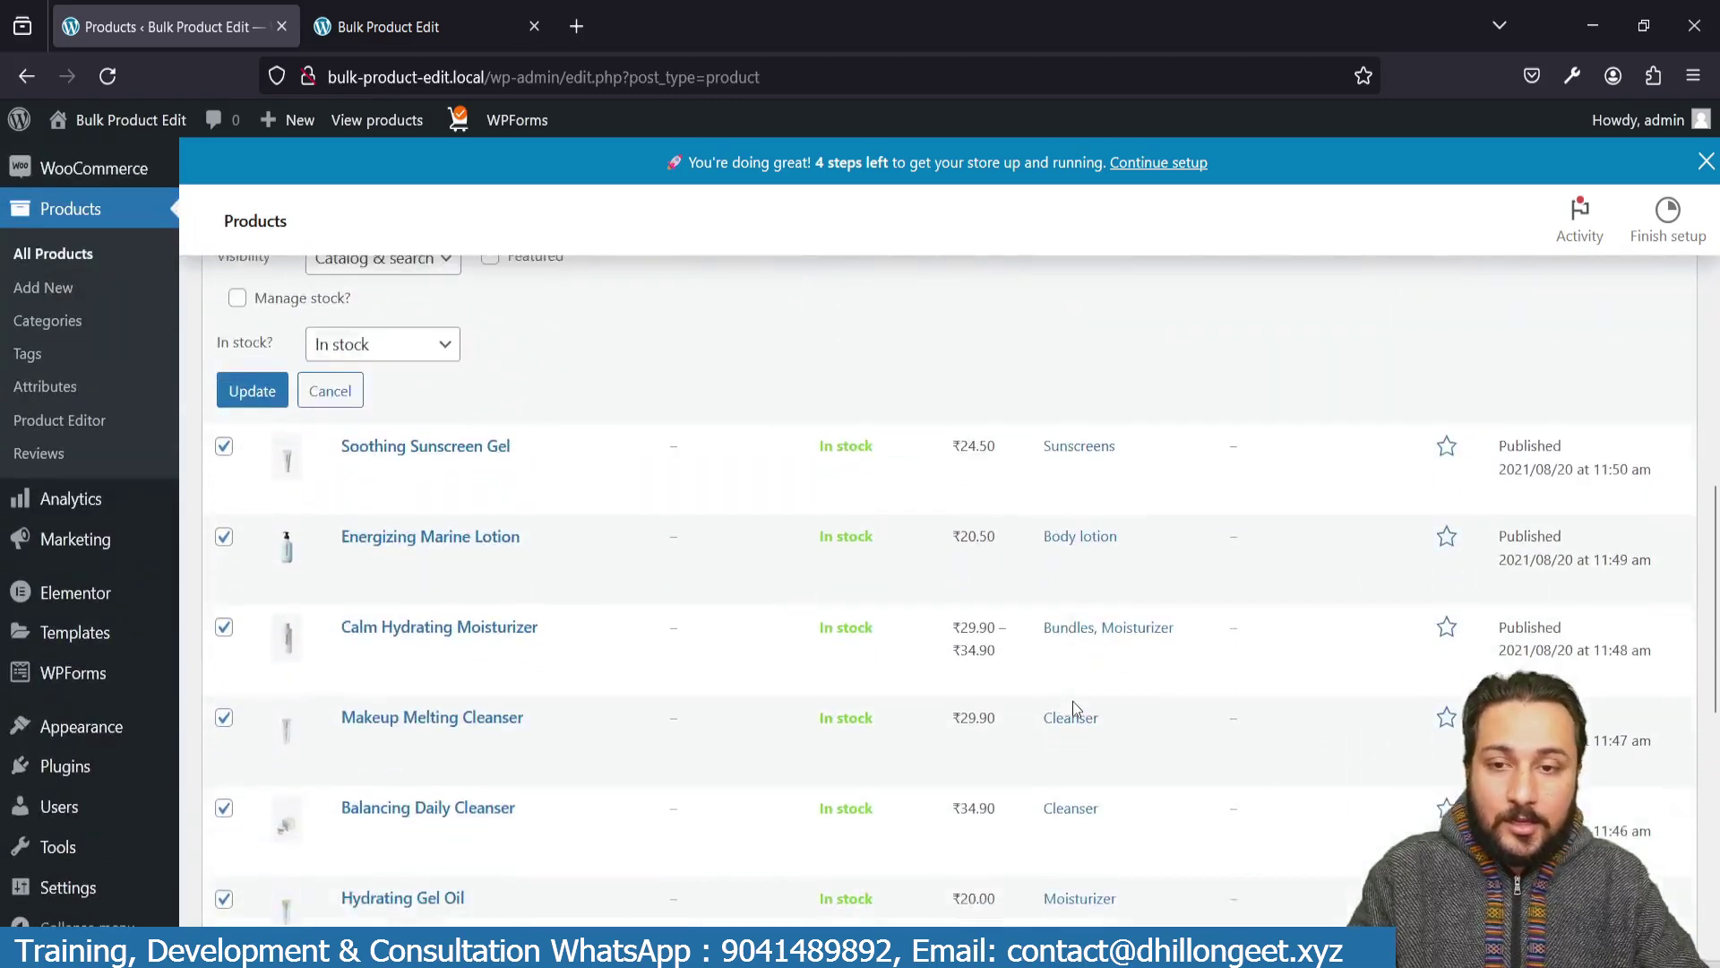
- Search the add-new-plugin directory for "Product Editor"
scroll(1073, 703, up, 20)
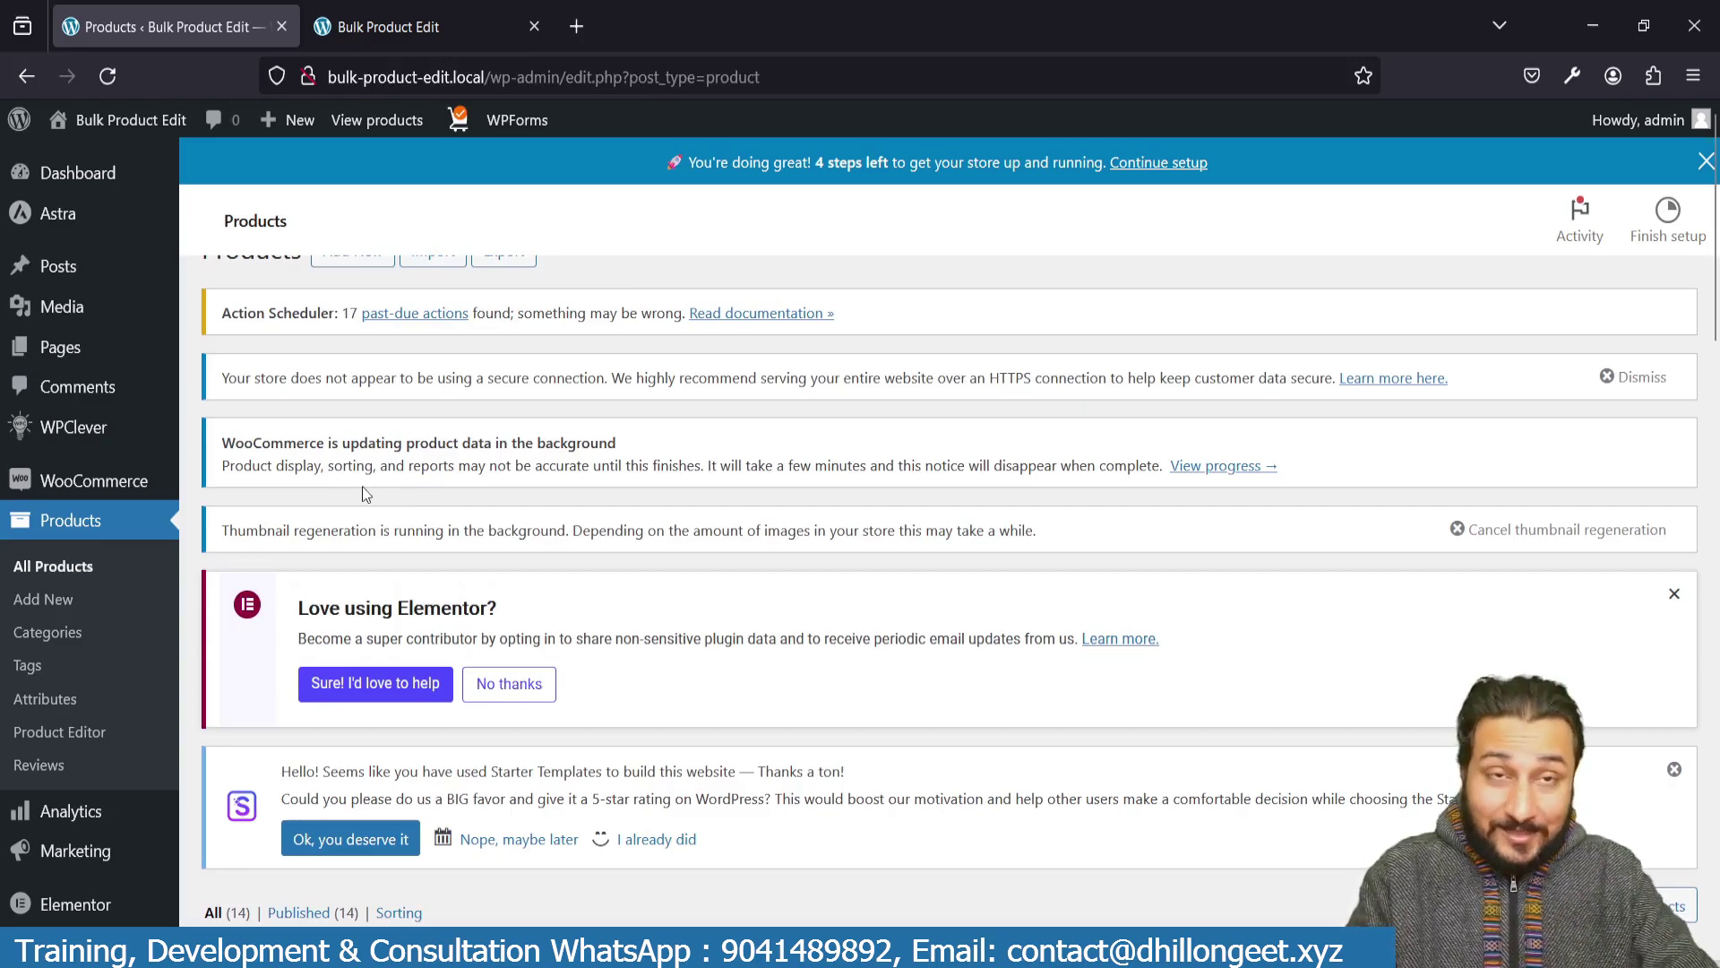
scroll(136, 518, down, 1)
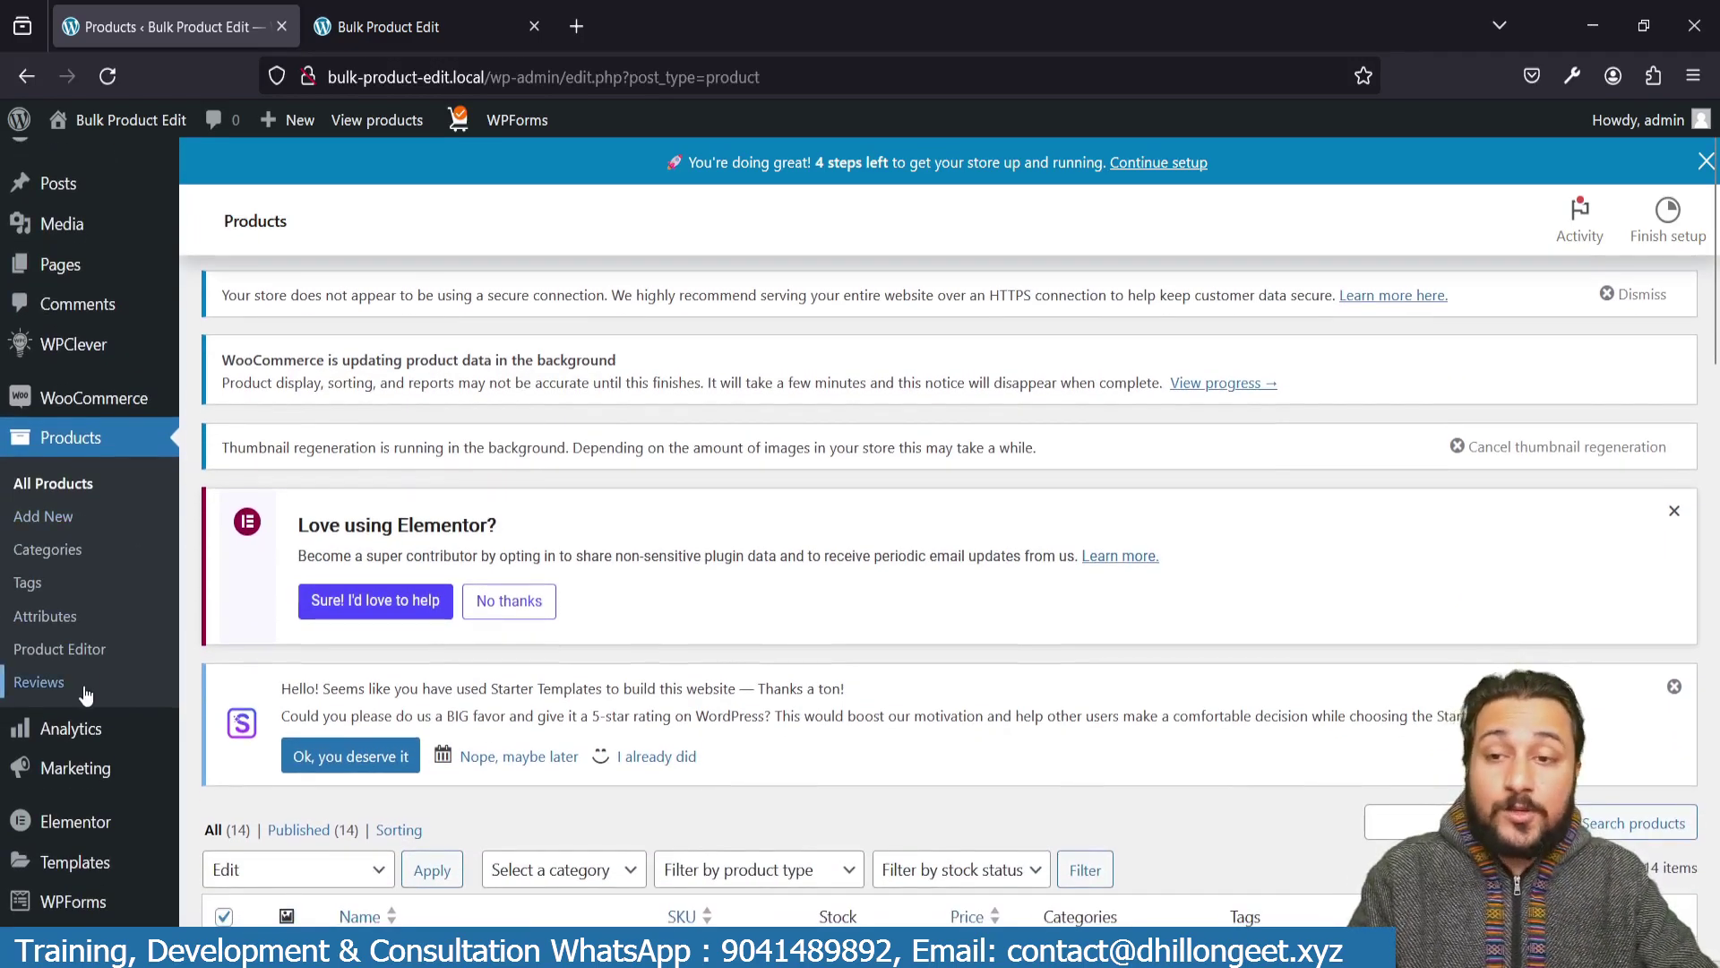
scroll(54, 695, down, 3)
mouse_move(74, 785)
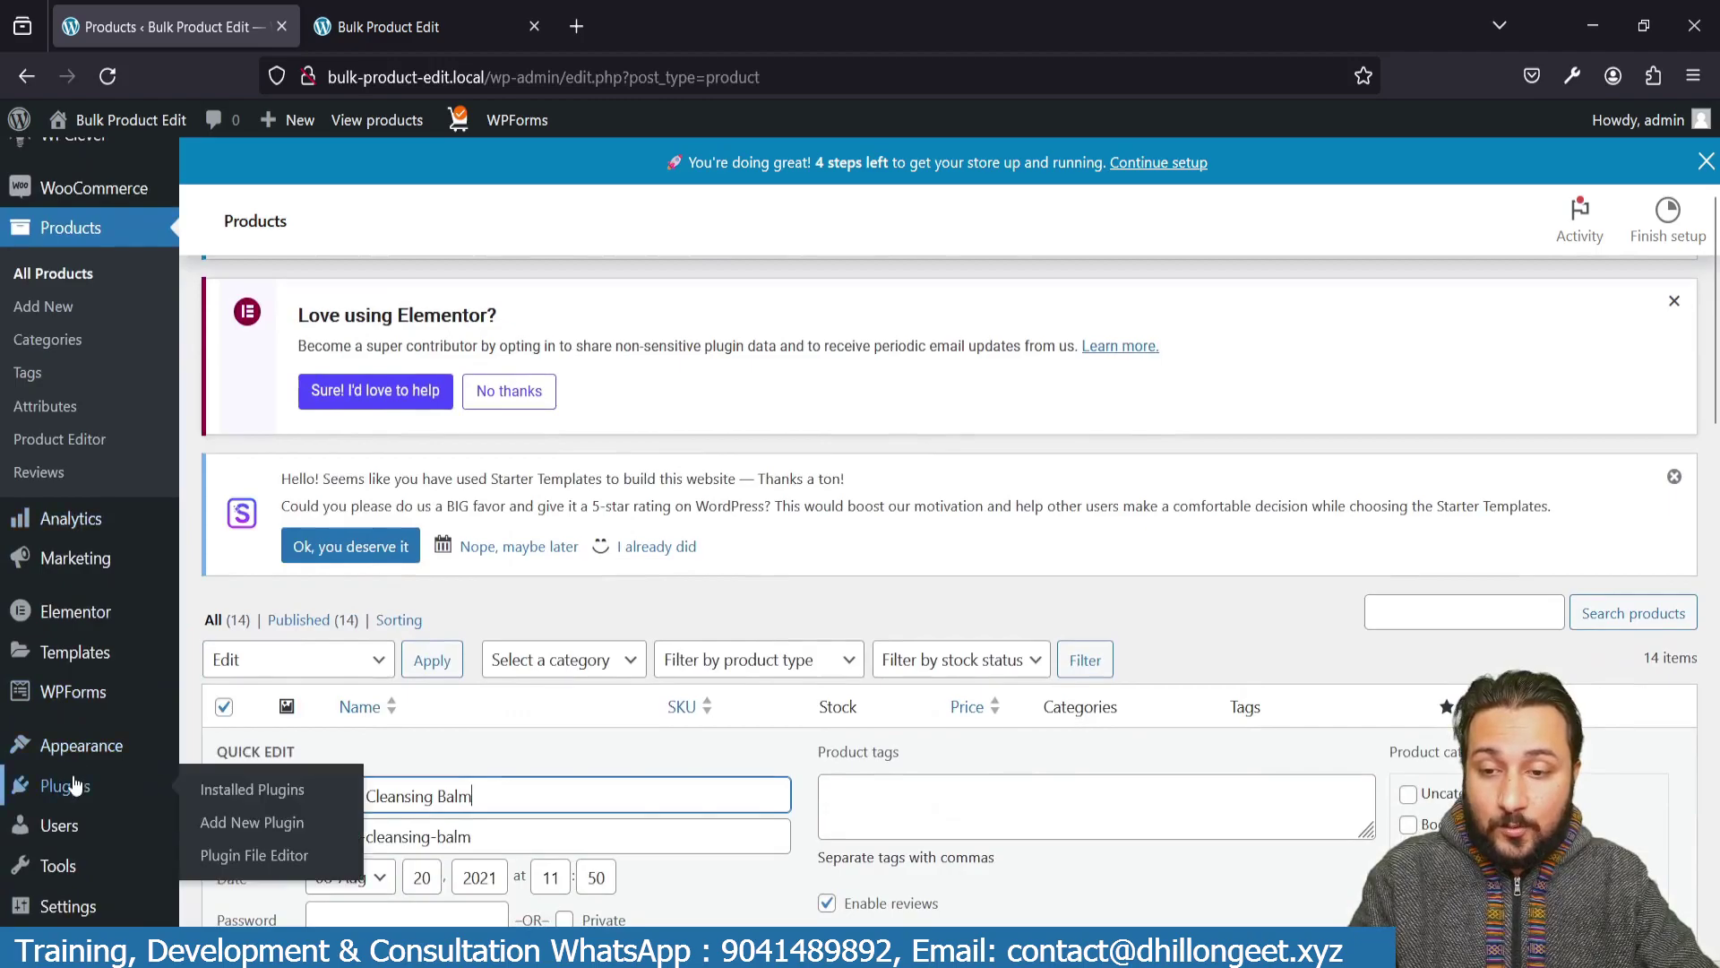
click(240, 821)
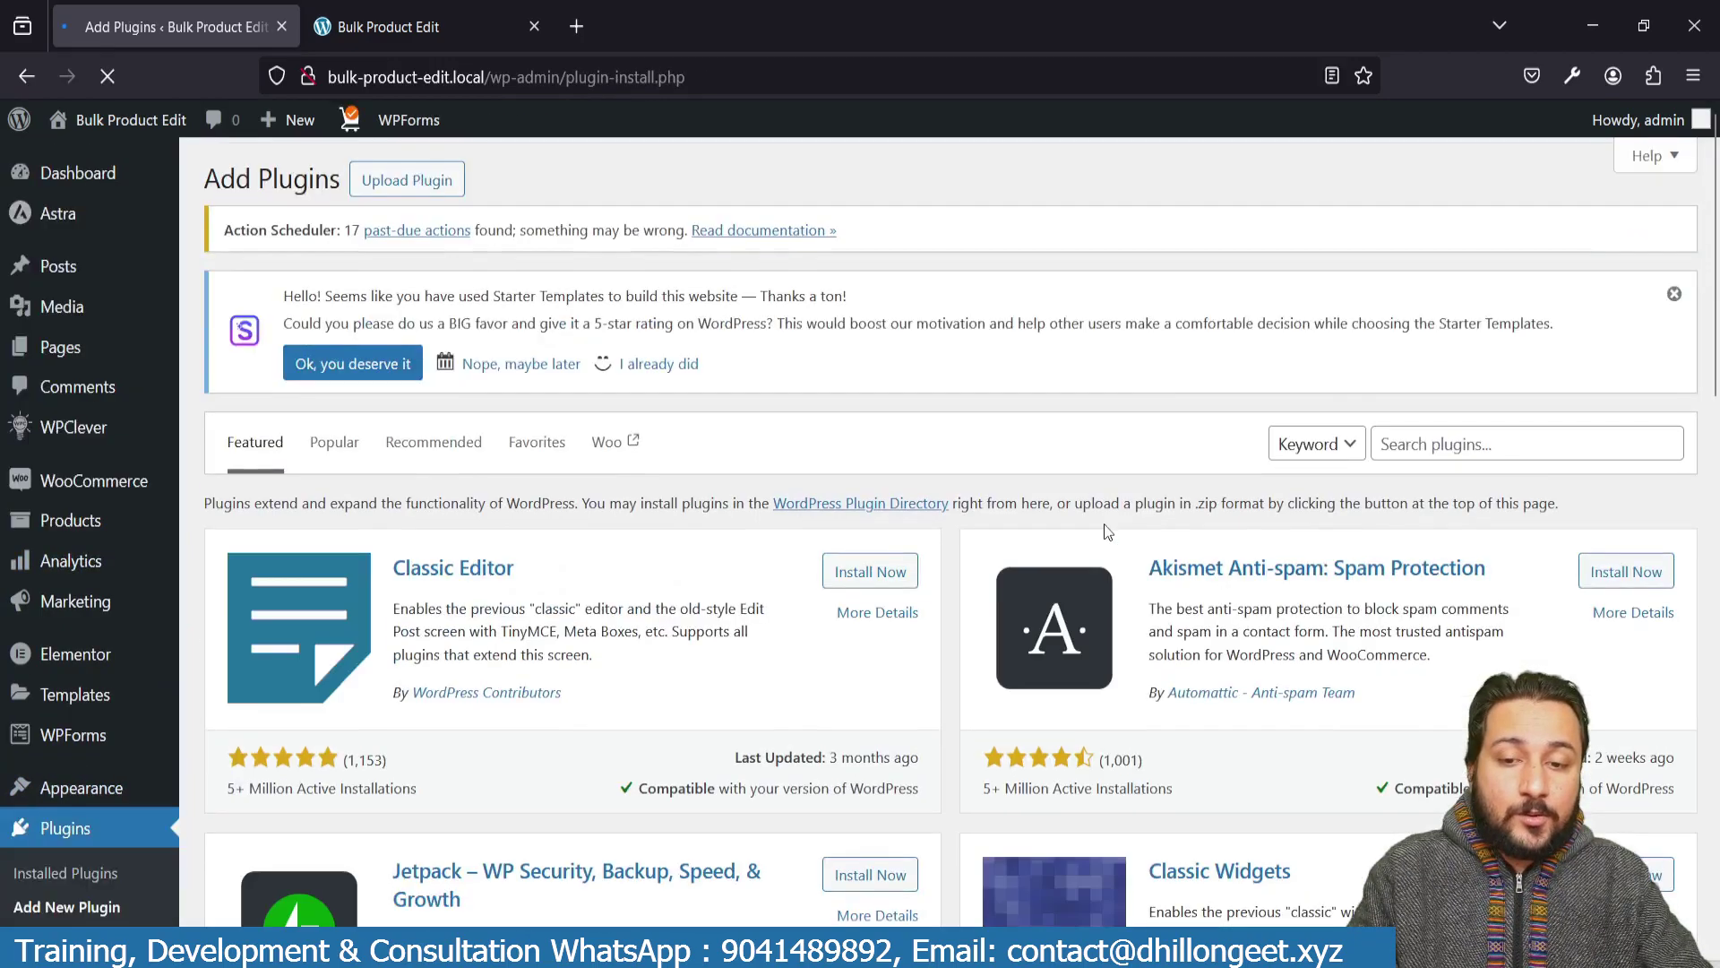
click(1429, 443)
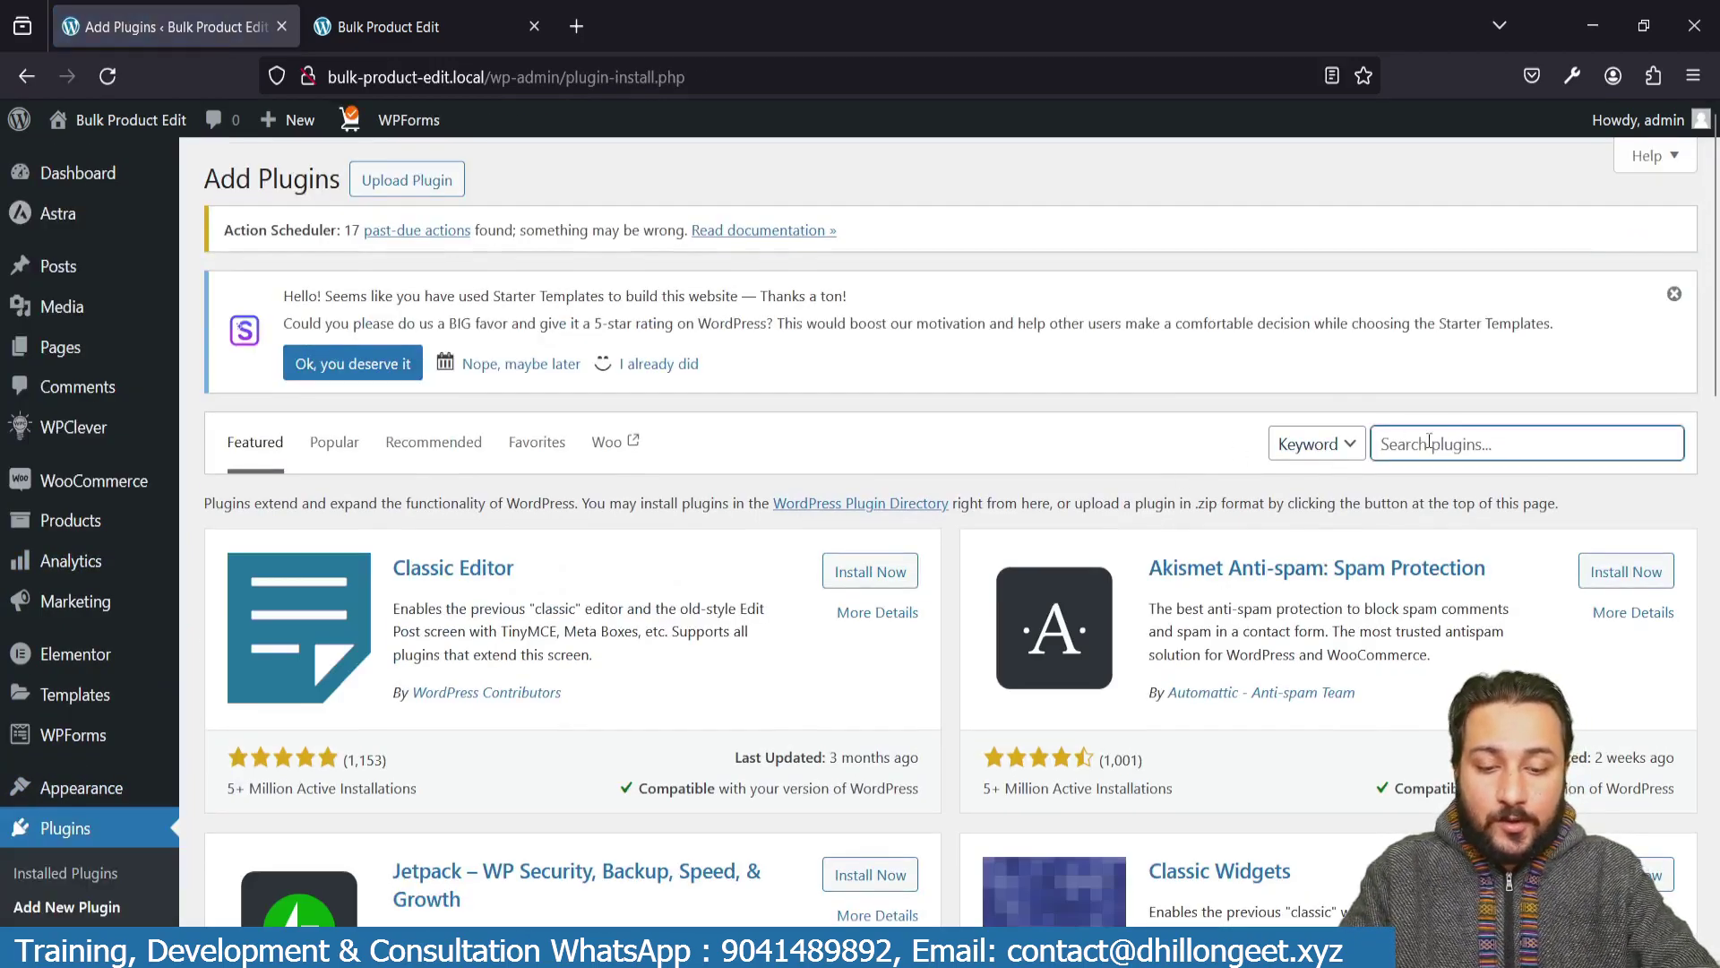
text(Product Editor)
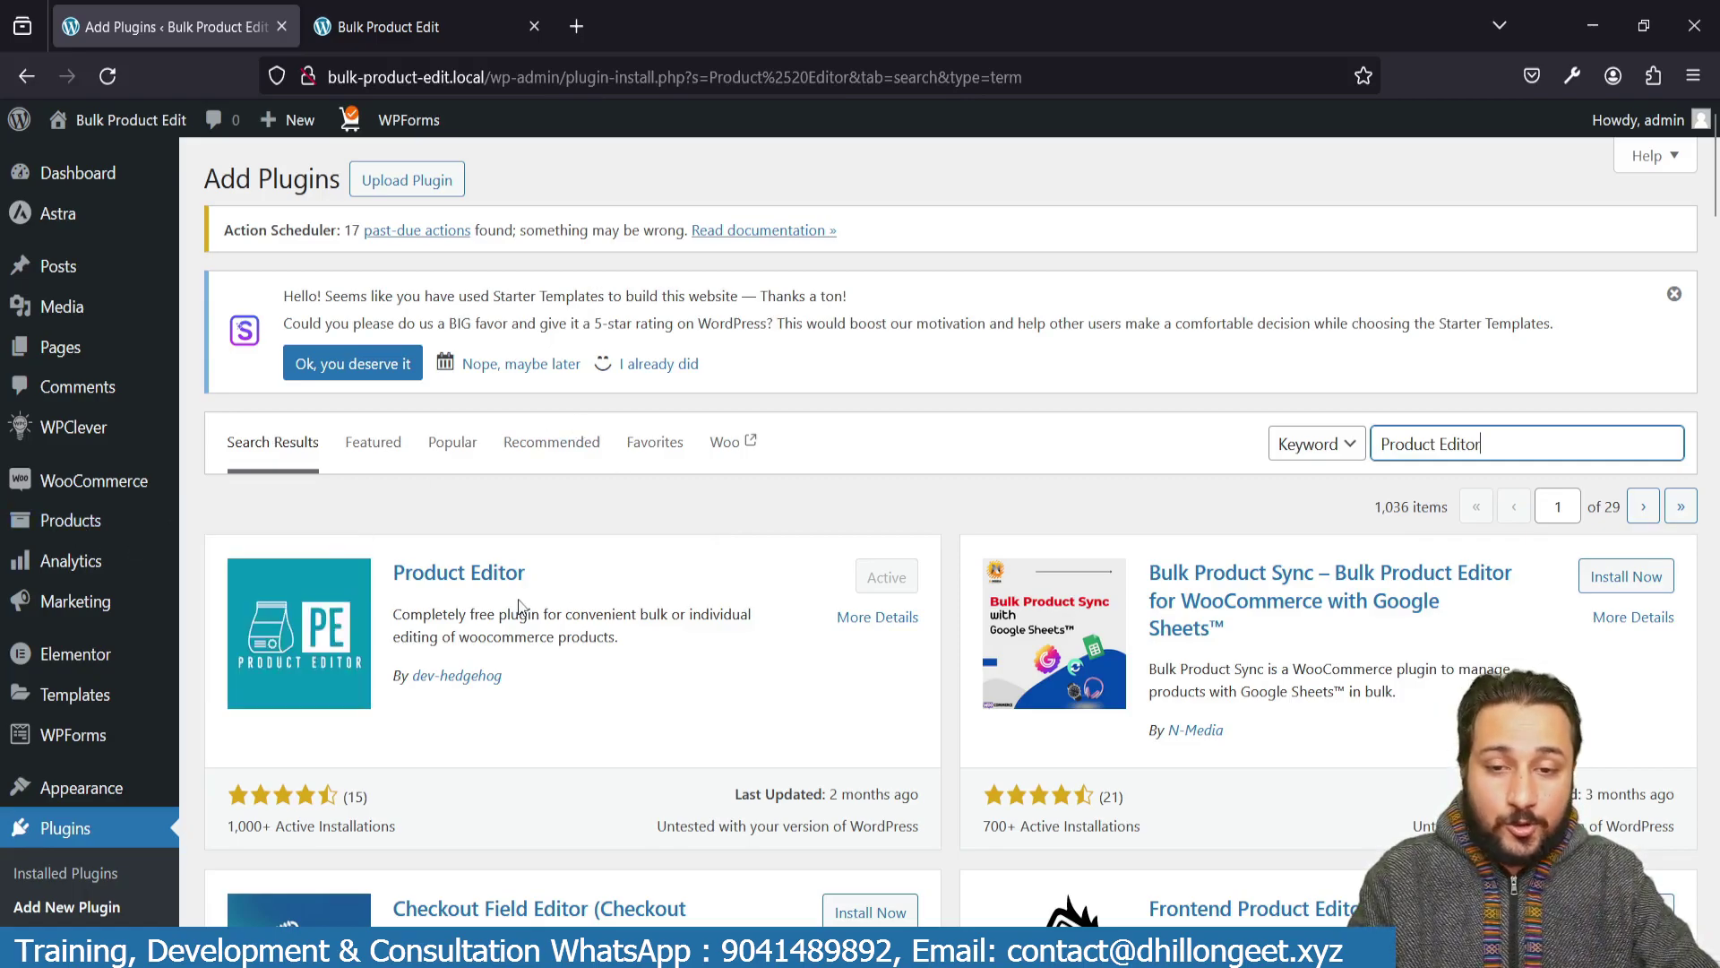
- Find Product Editor among the installed plugins and open its page
mouse_move(60, 566)
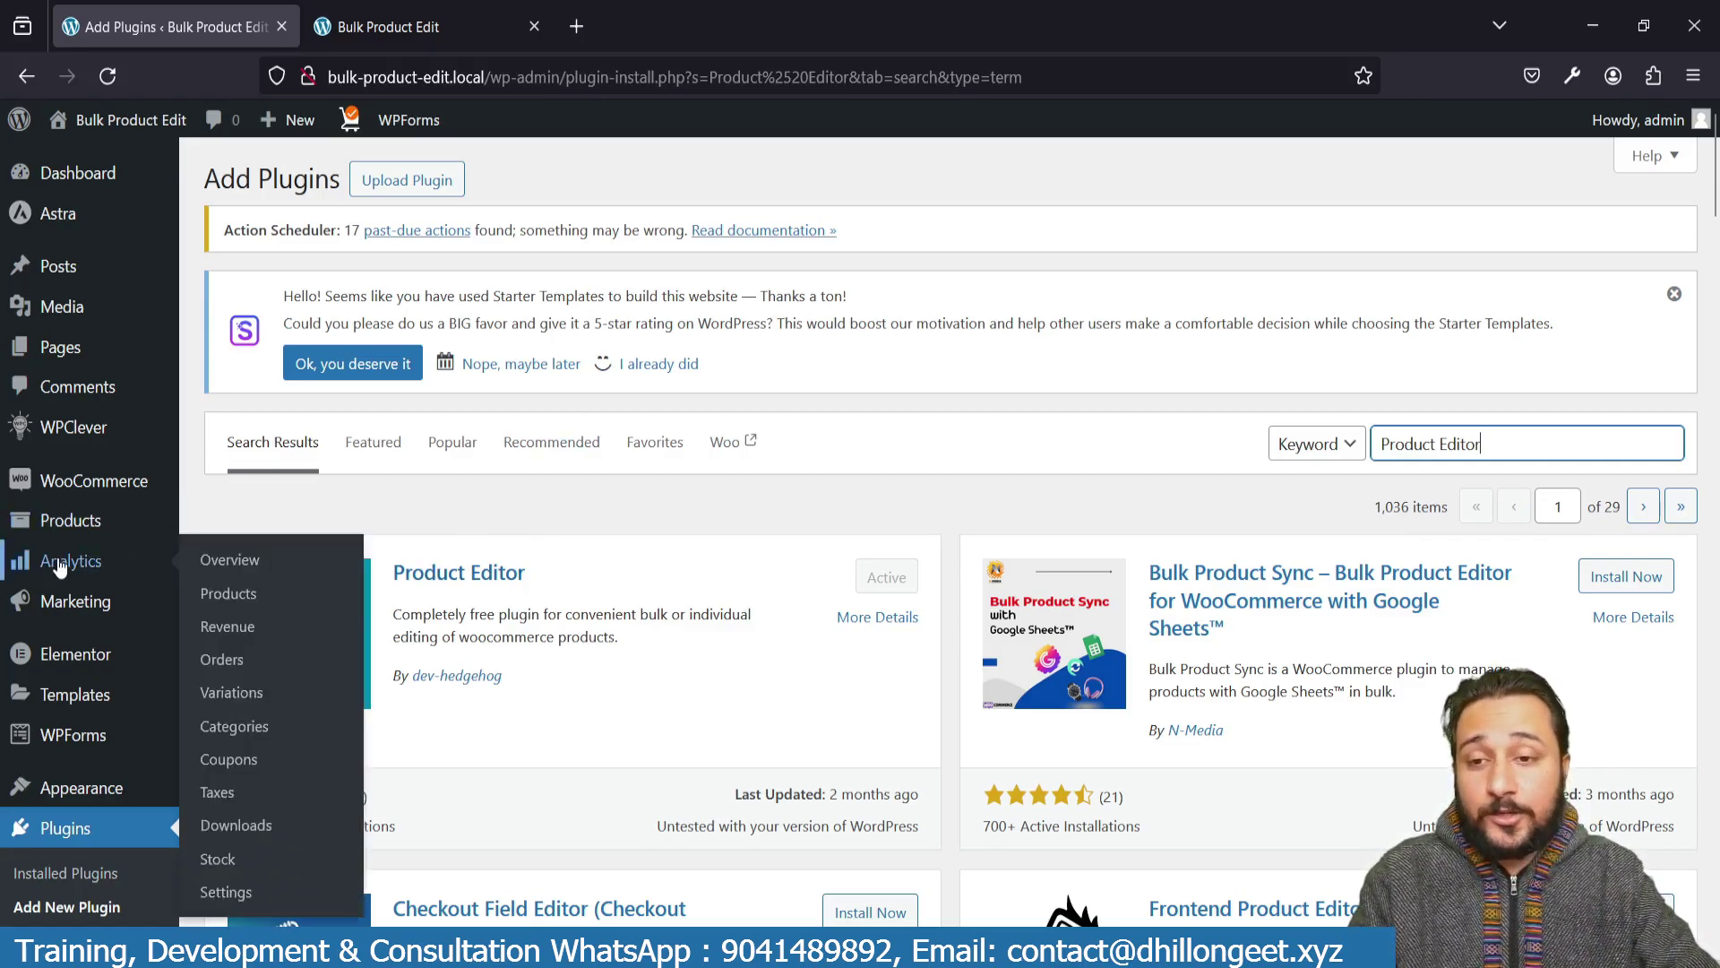
scroll(59, 566, down, 1)
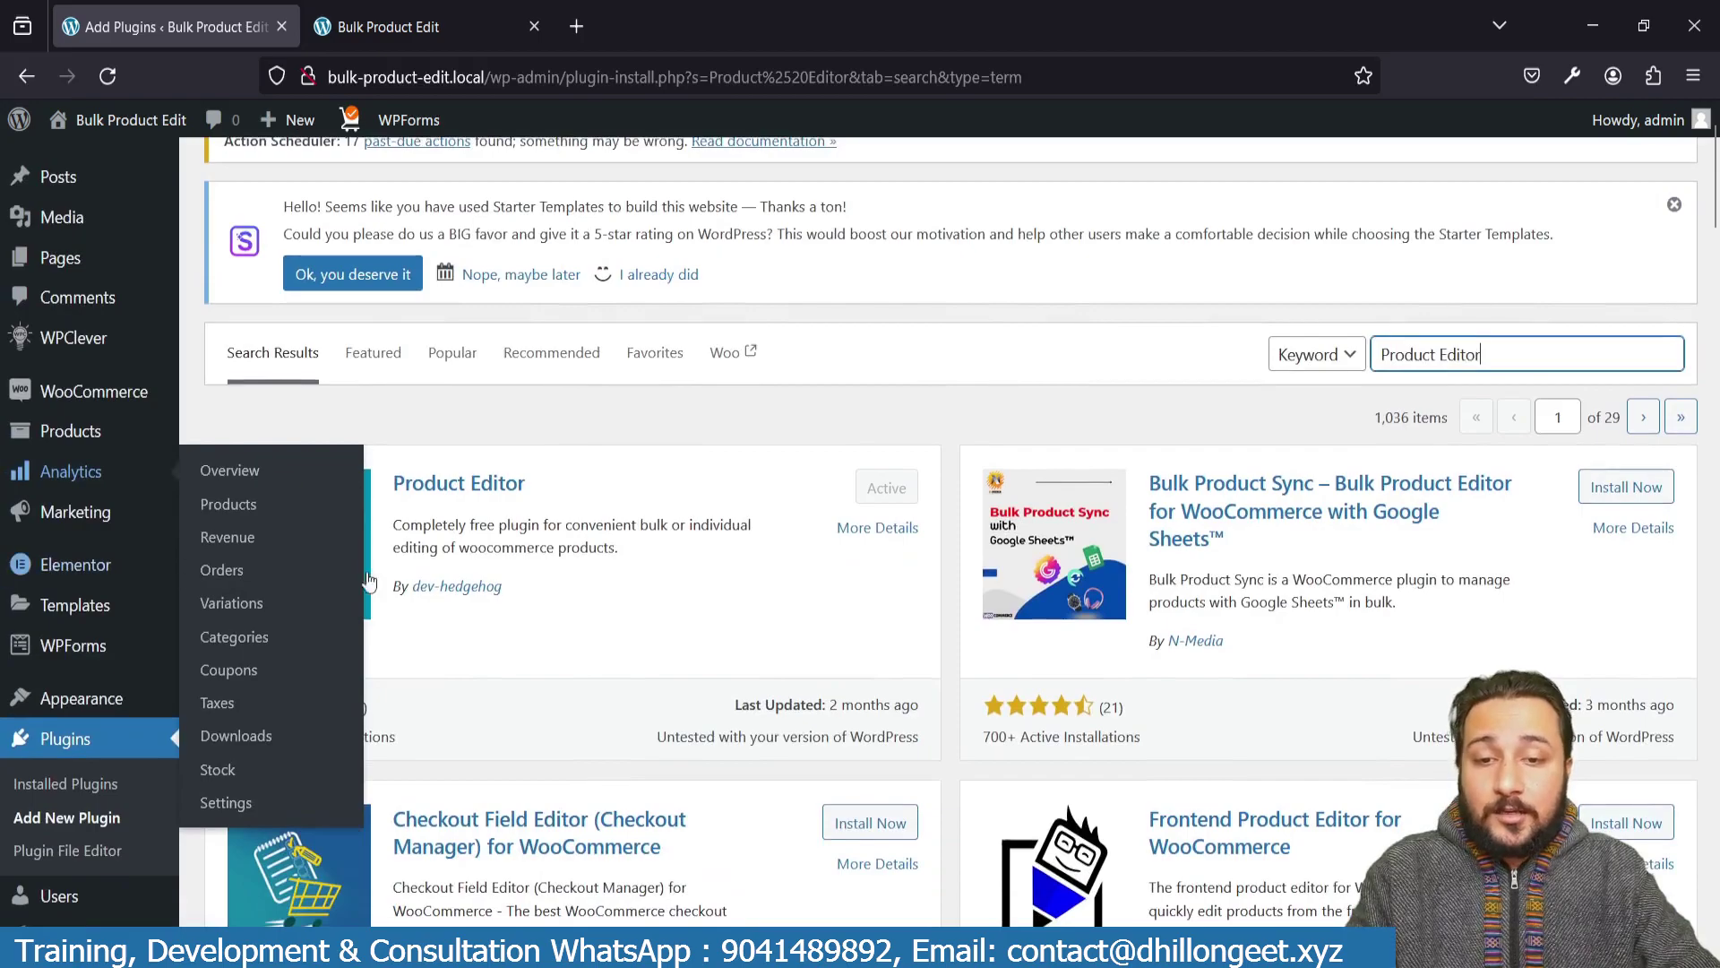
scroll(63, 654, down, 4)
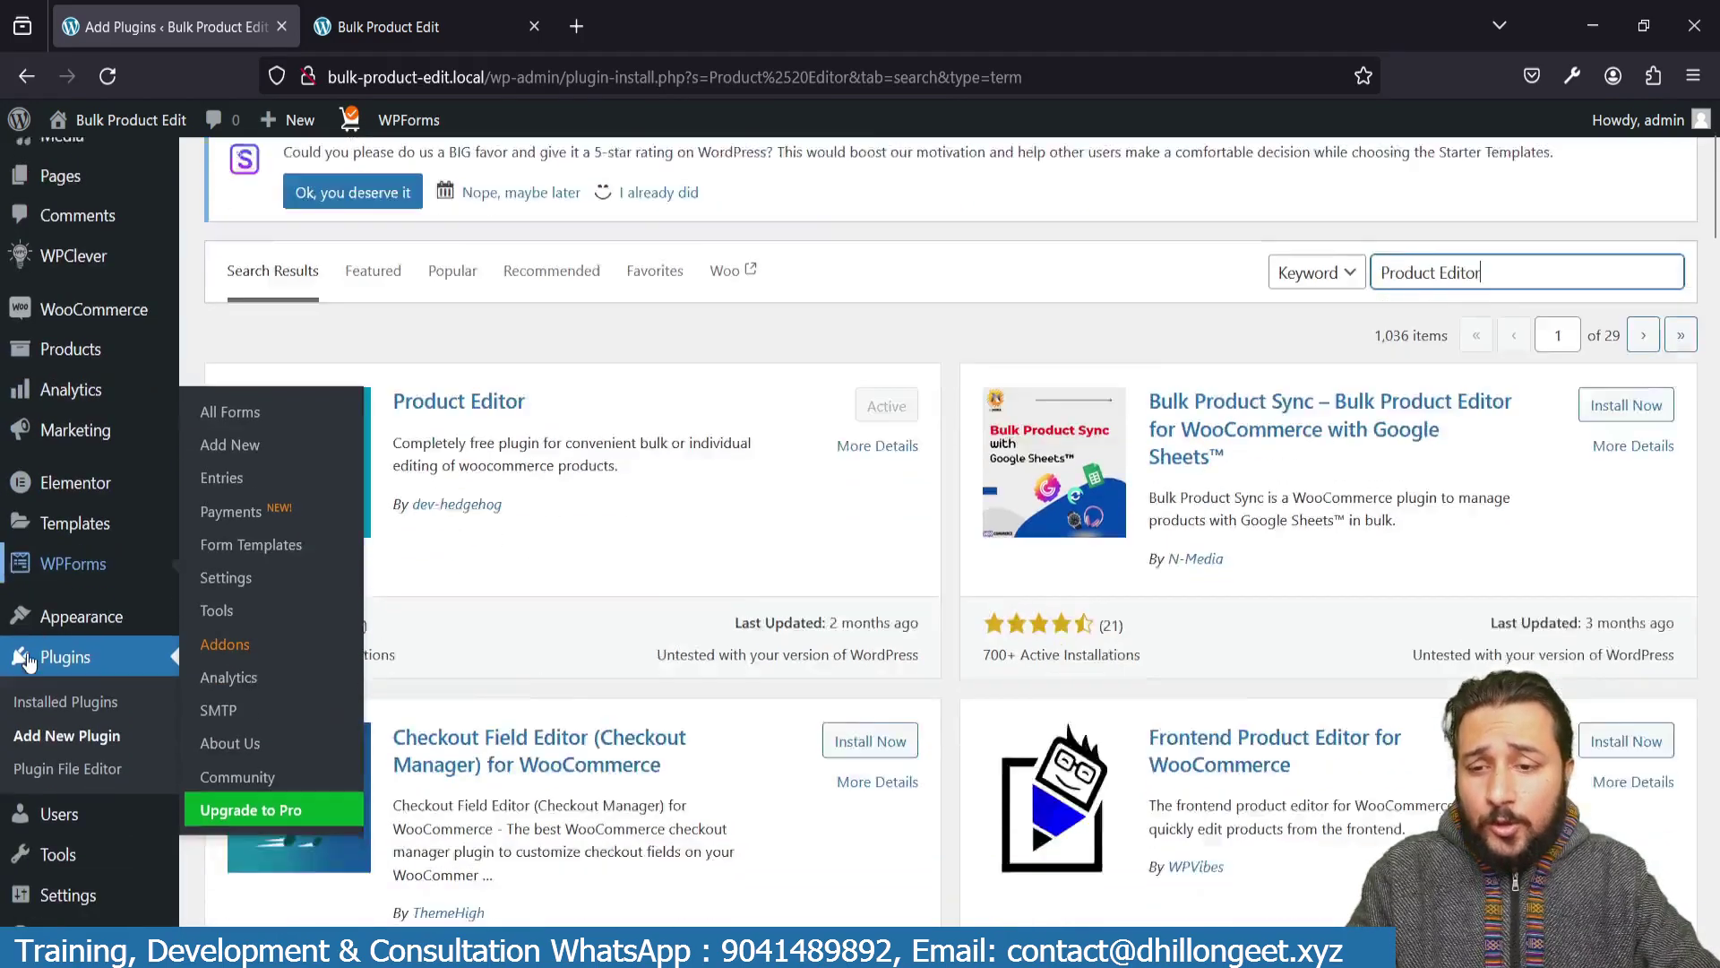
mouse_move(71, 799)
mouse_move(90, 312)
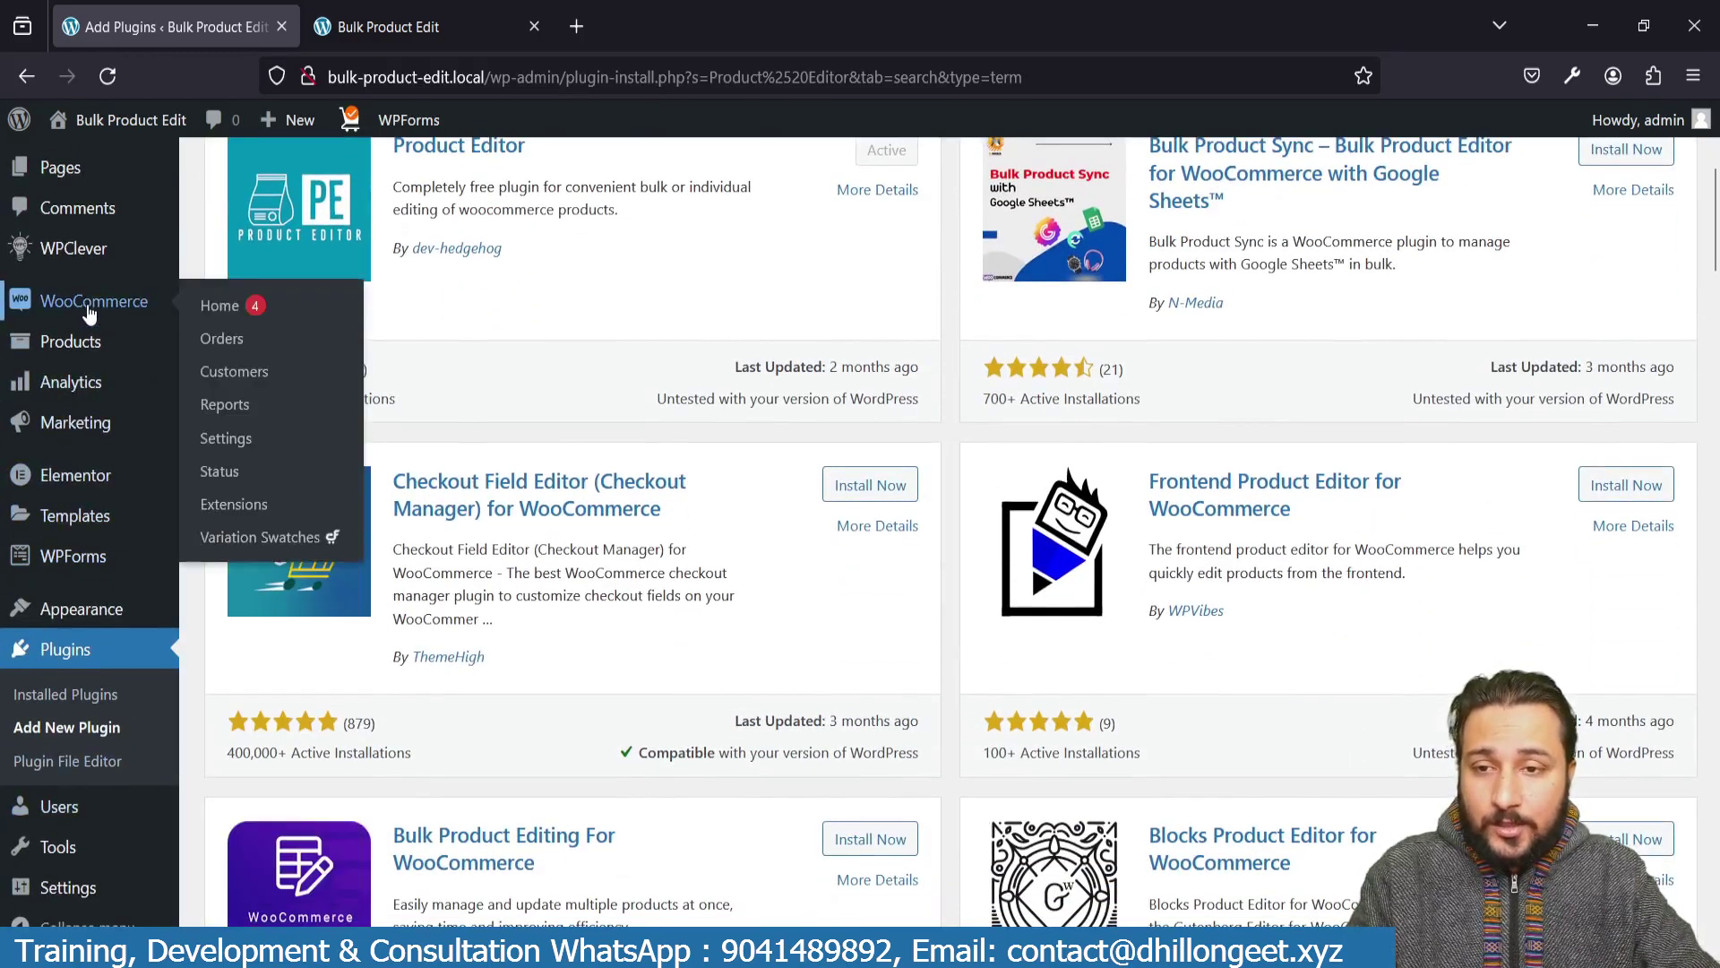
mouse_move(90, 343)
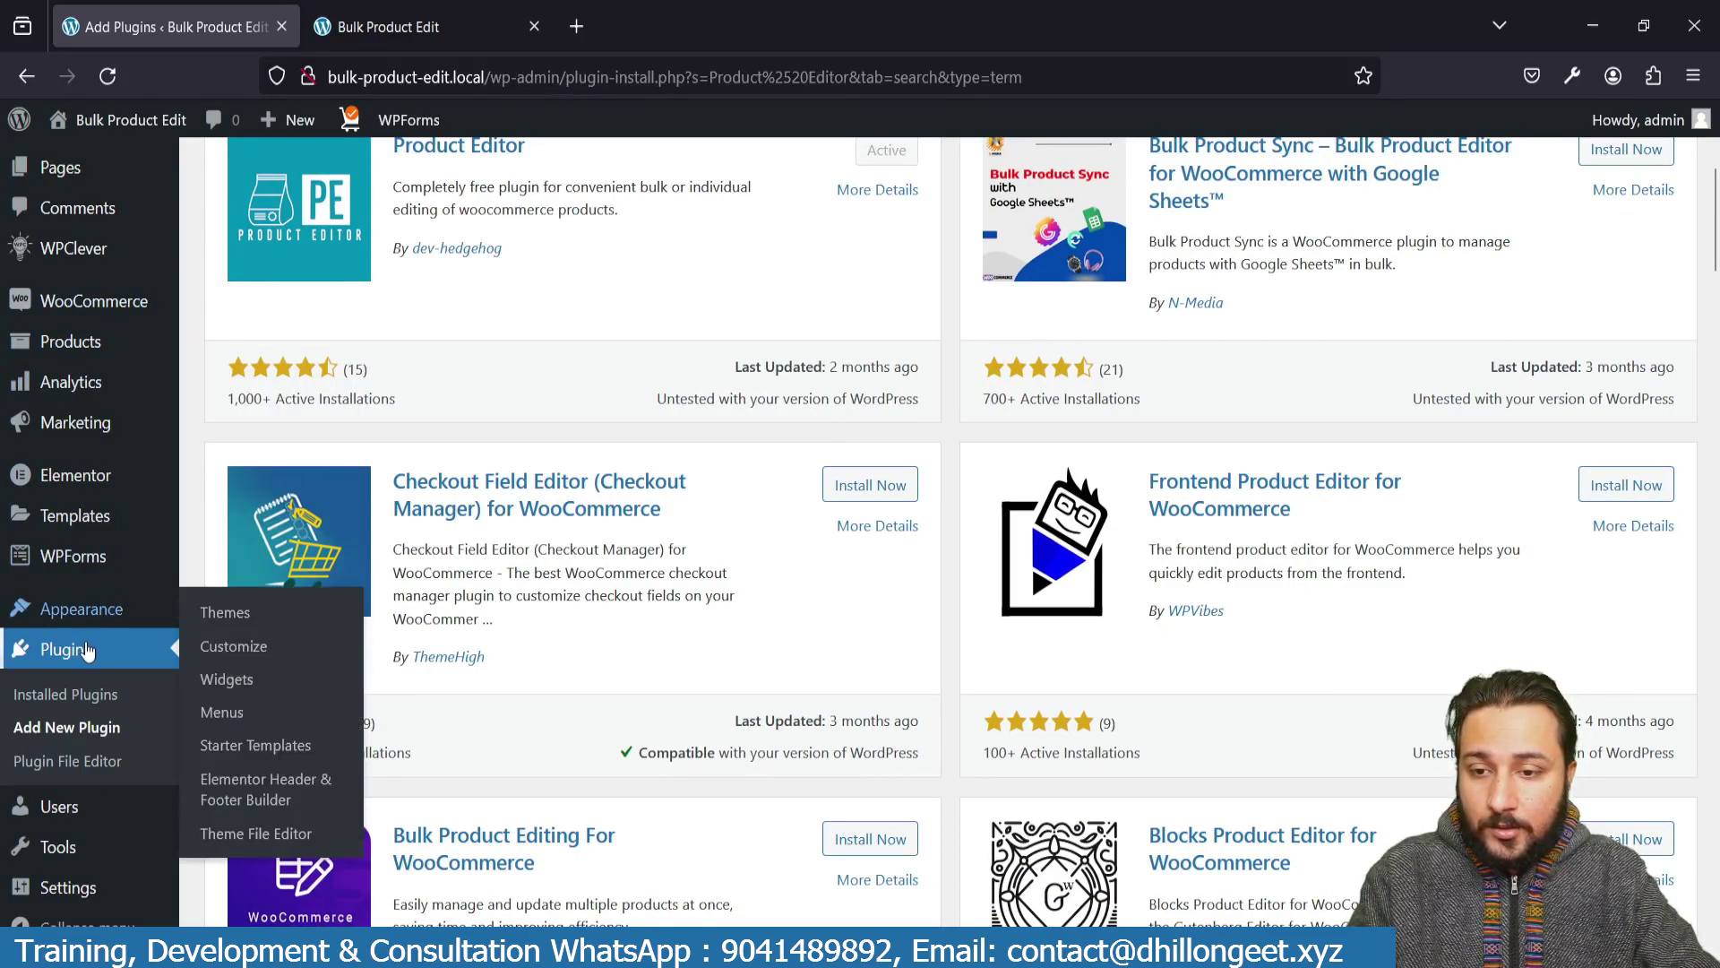
click(91, 695)
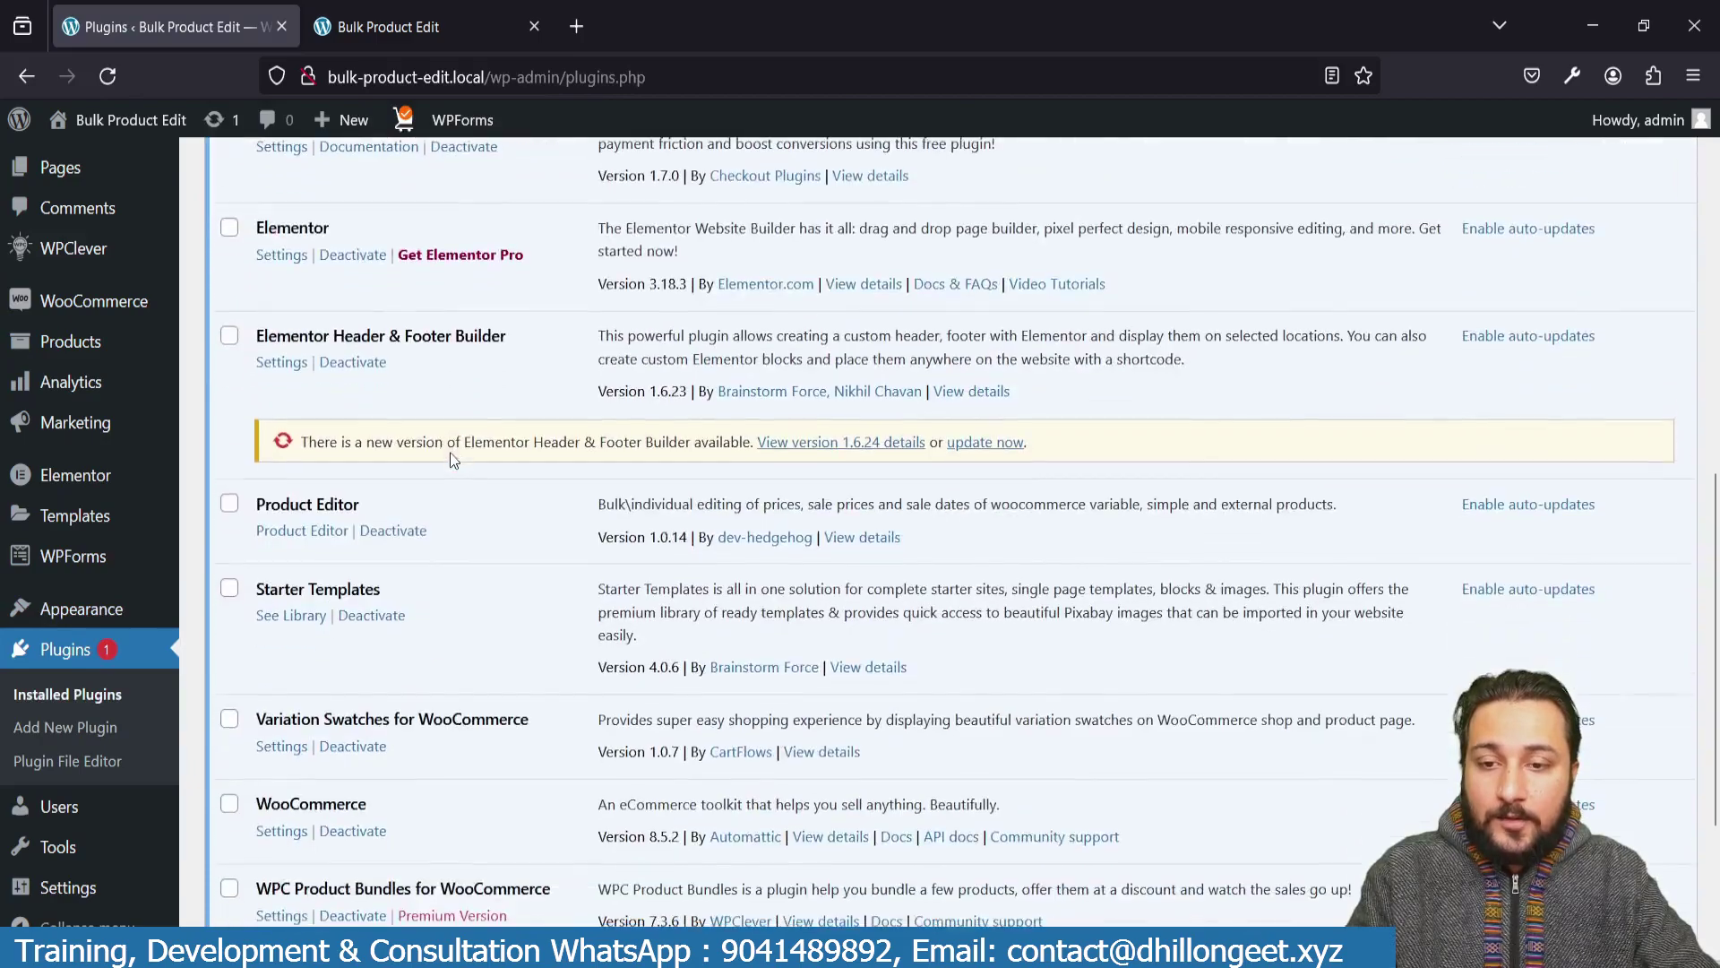
scroll(452, 460, down, 1)
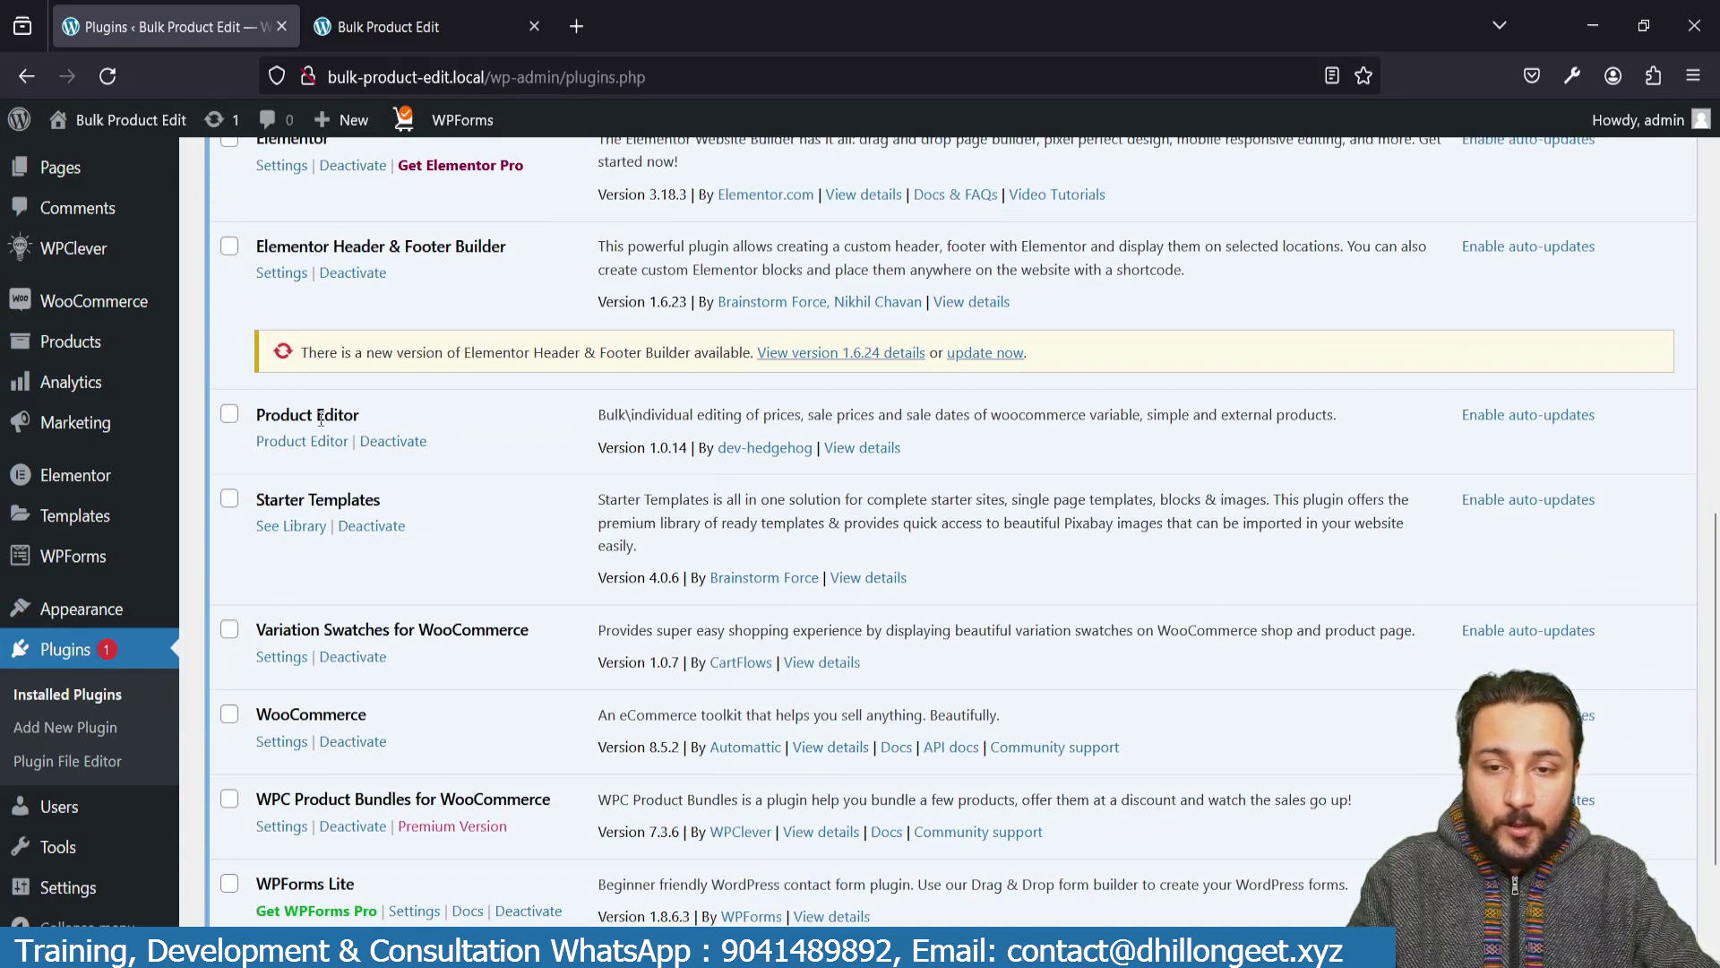
click(302, 442)
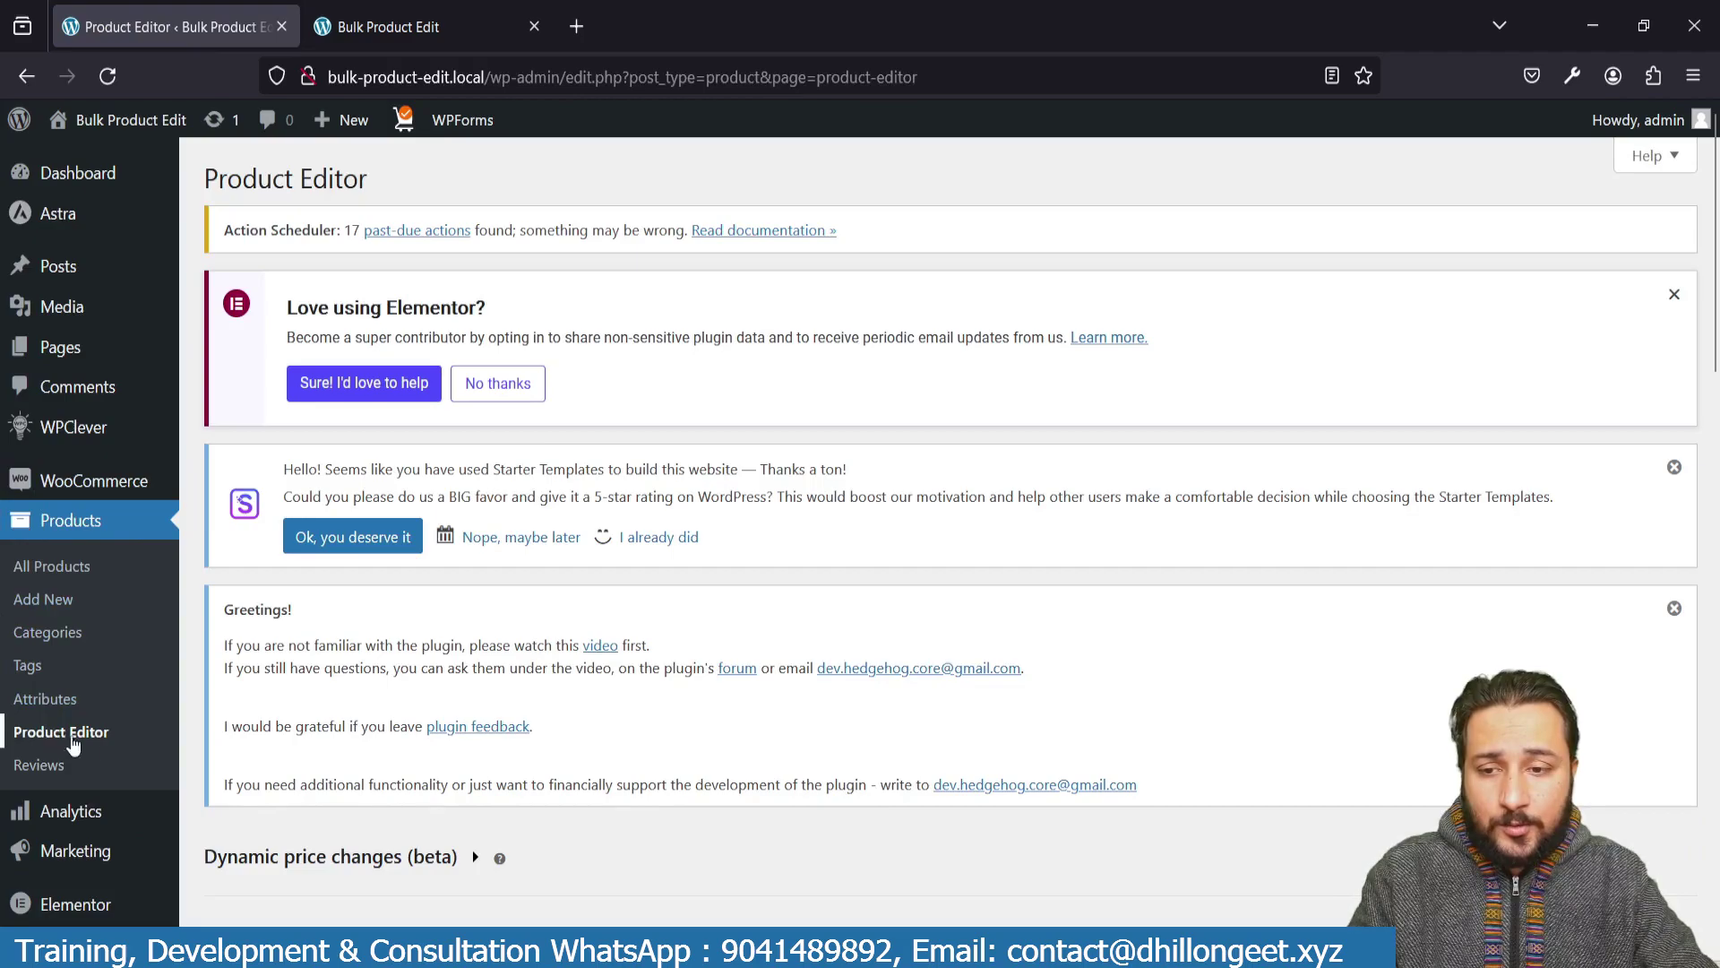
- Review the search options, bulk change fields and product table on the Product Editor page
scroll(251, 555, down, 1)
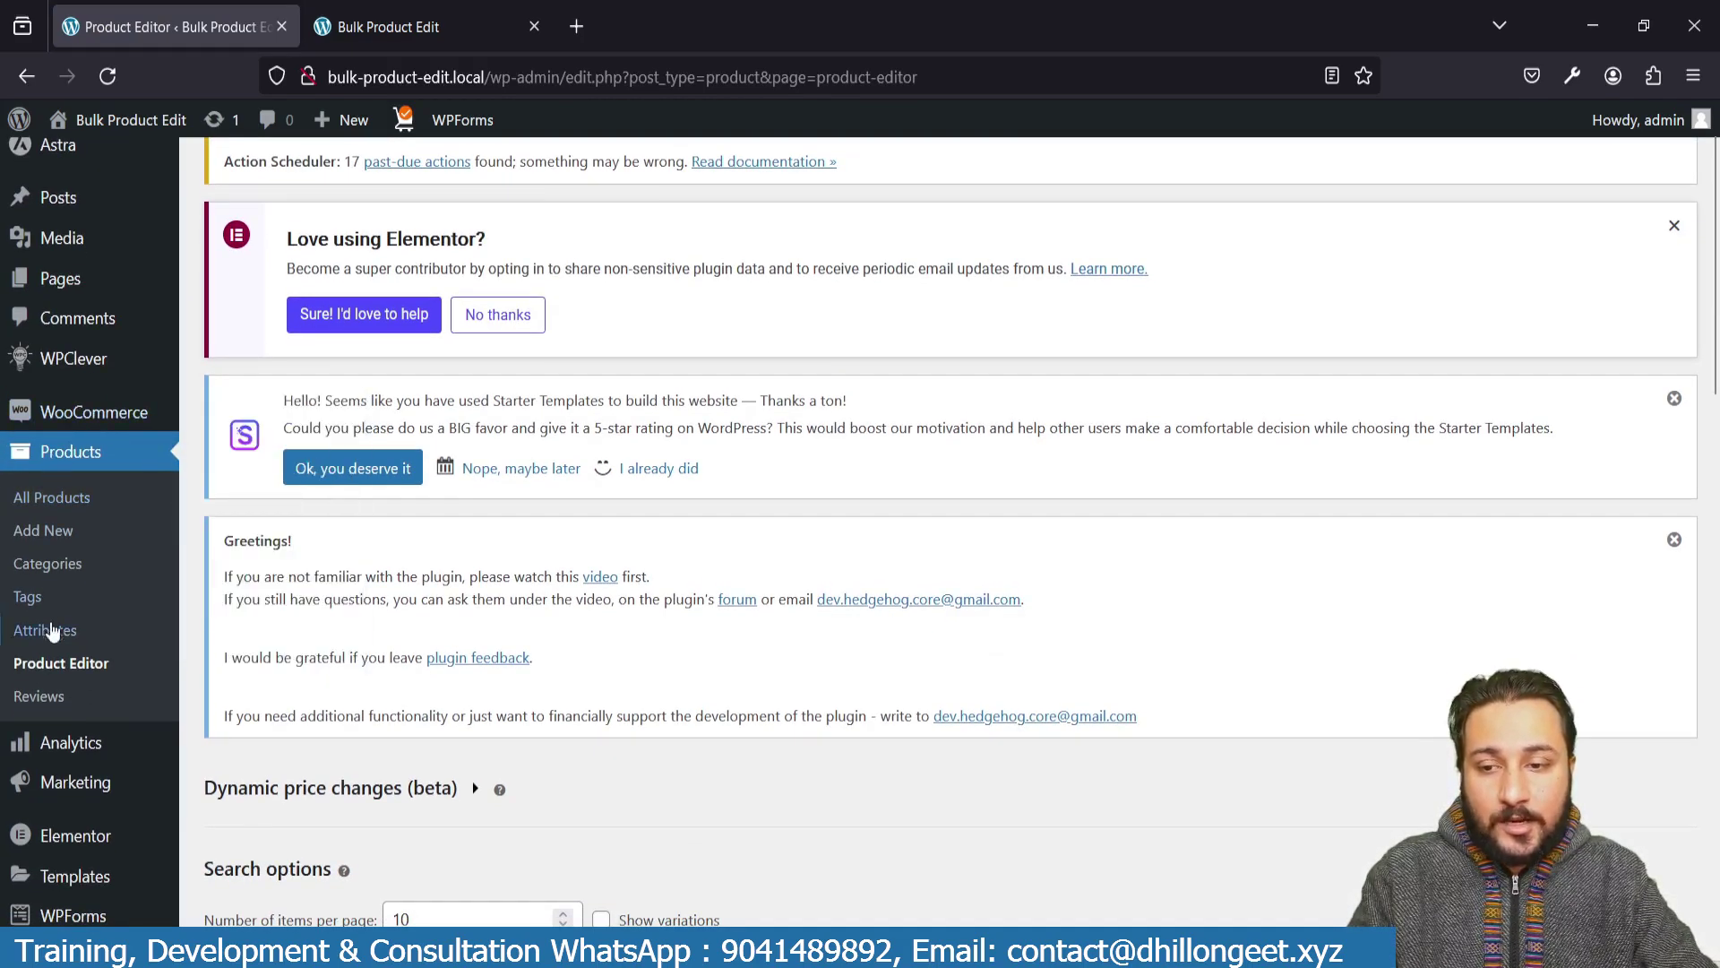
scroll(269, 618, down, 4)
scroll(283, 622, down, 2)
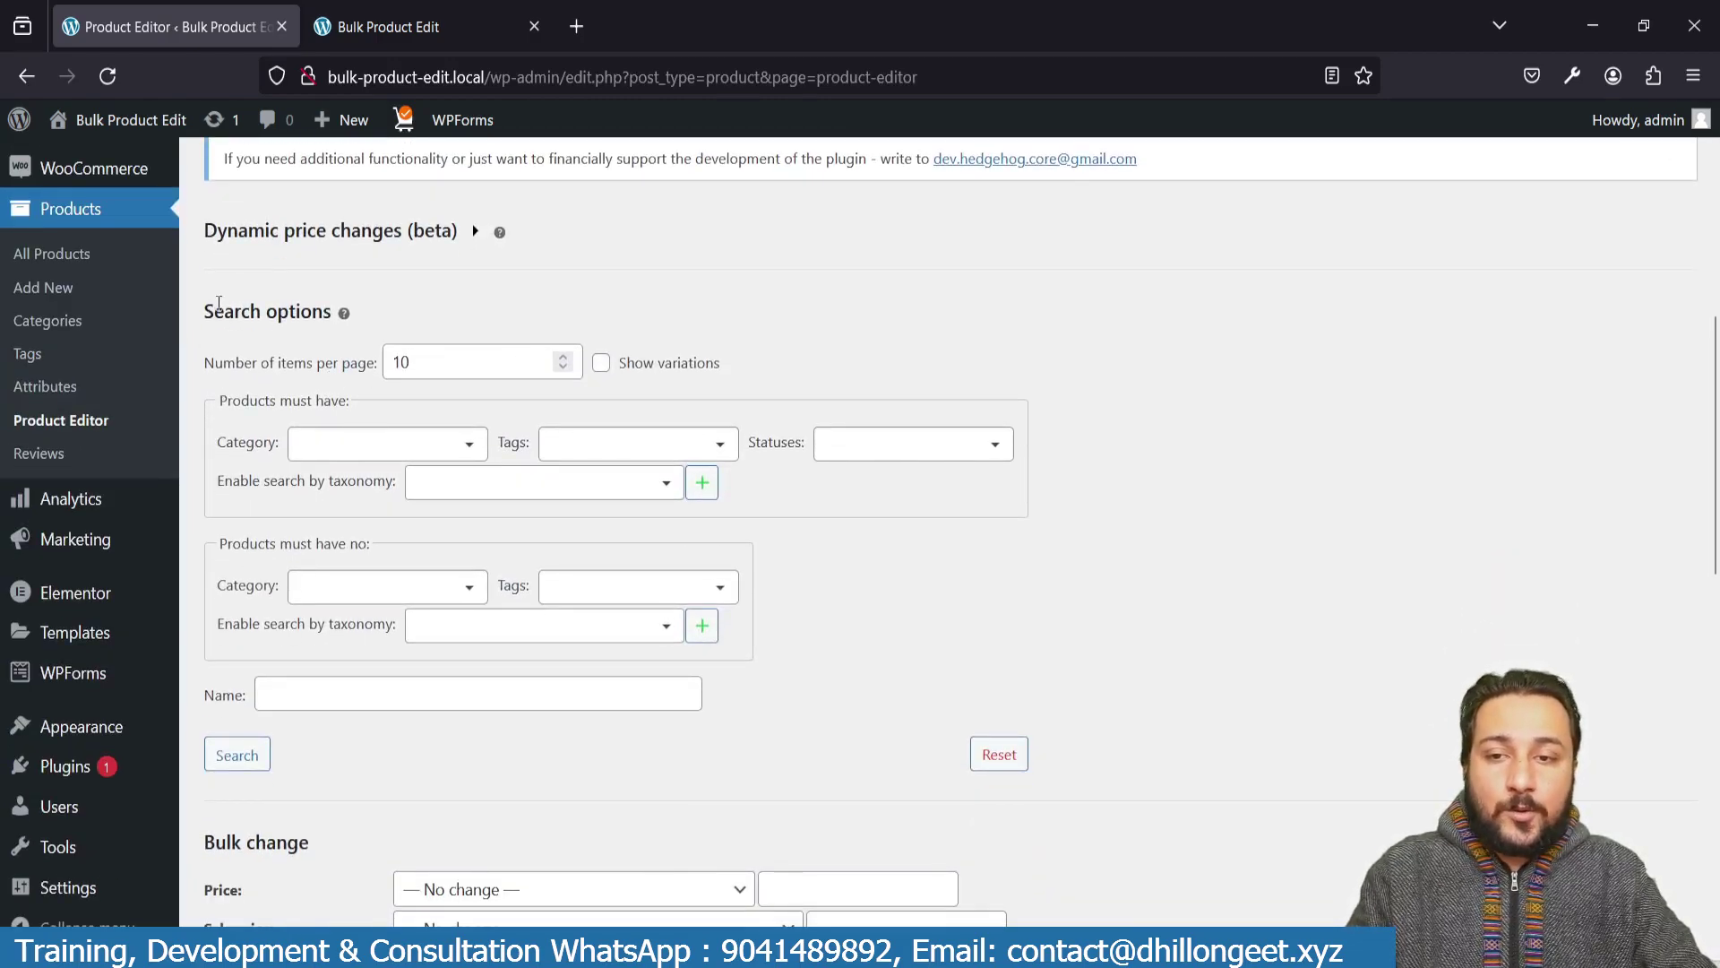
drag(208, 307, 863, 717)
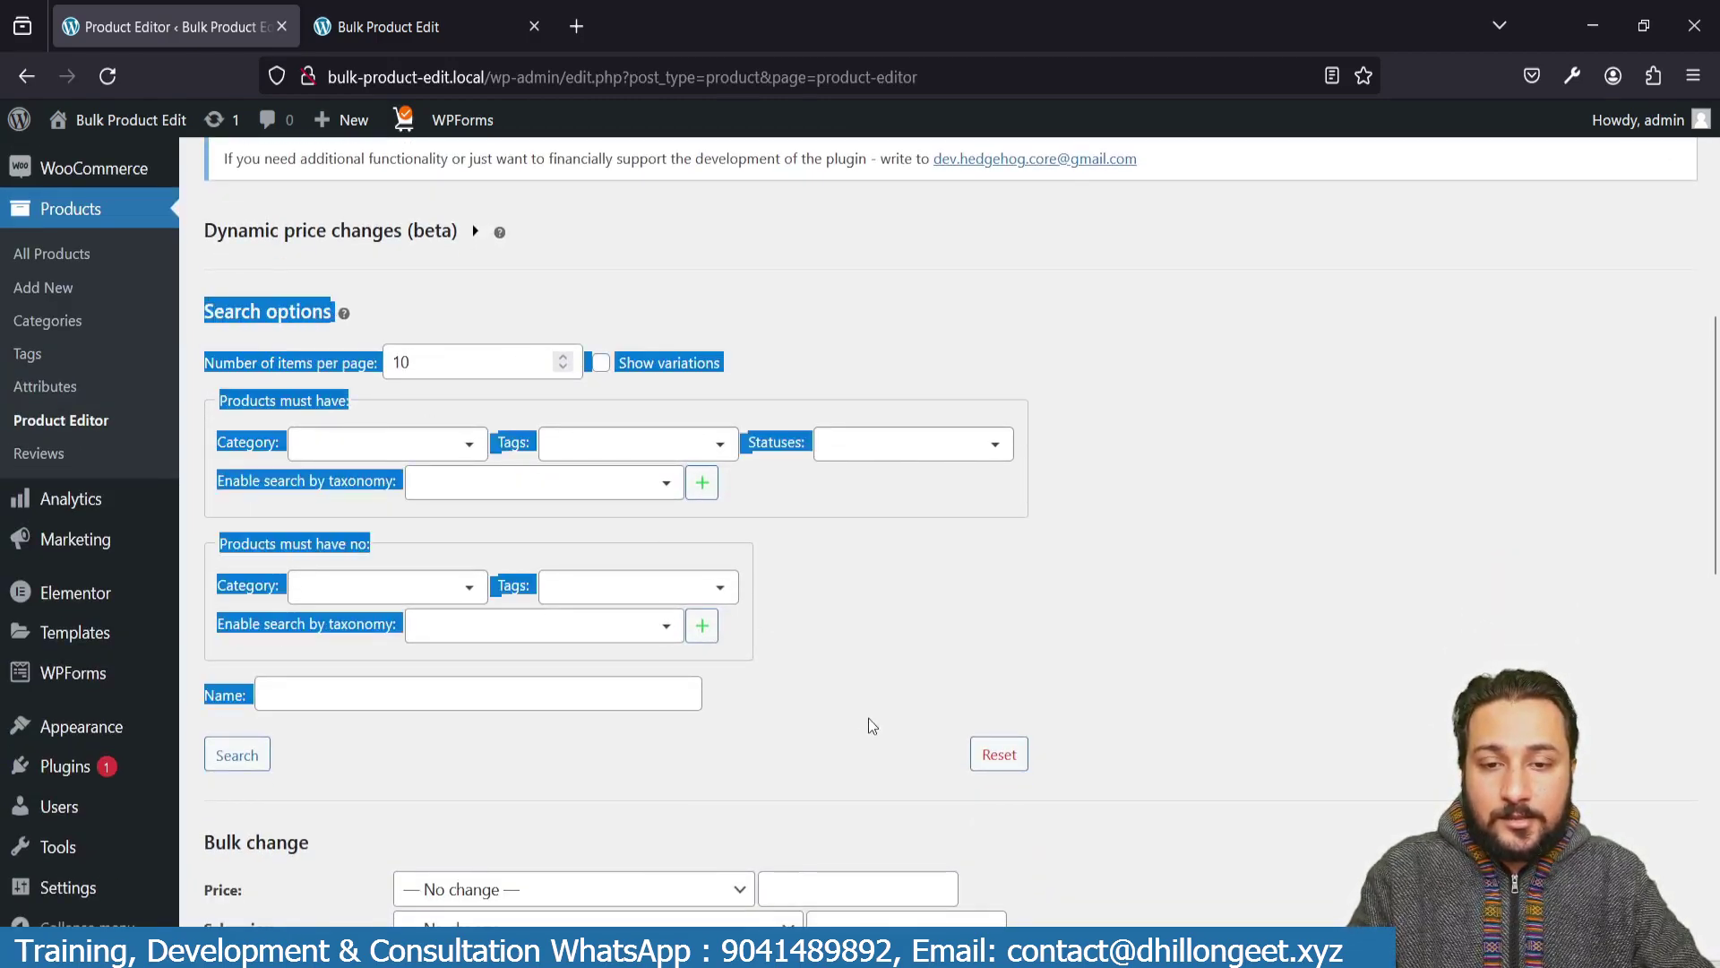
click(869, 718)
scroll(868, 718, down, 6)
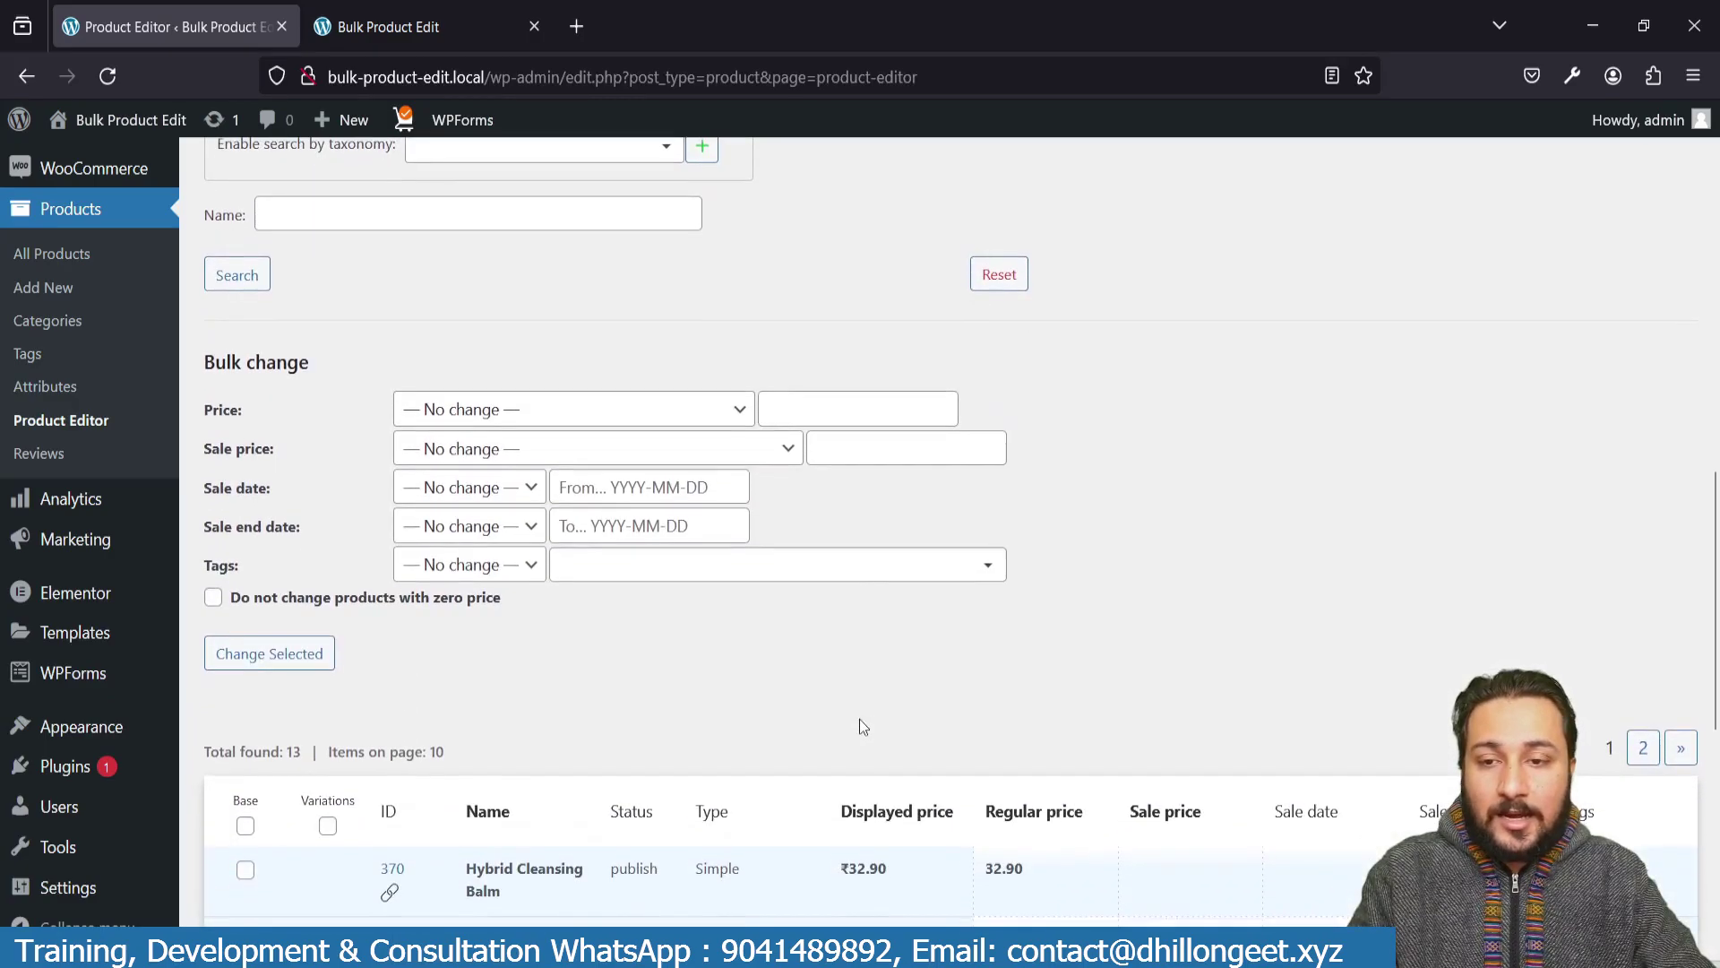
- Review the Bulk change fields and the product table with its regular and sale price columns
drag(212, 356, 926, 586)
scroll(933, 589, down, 5)
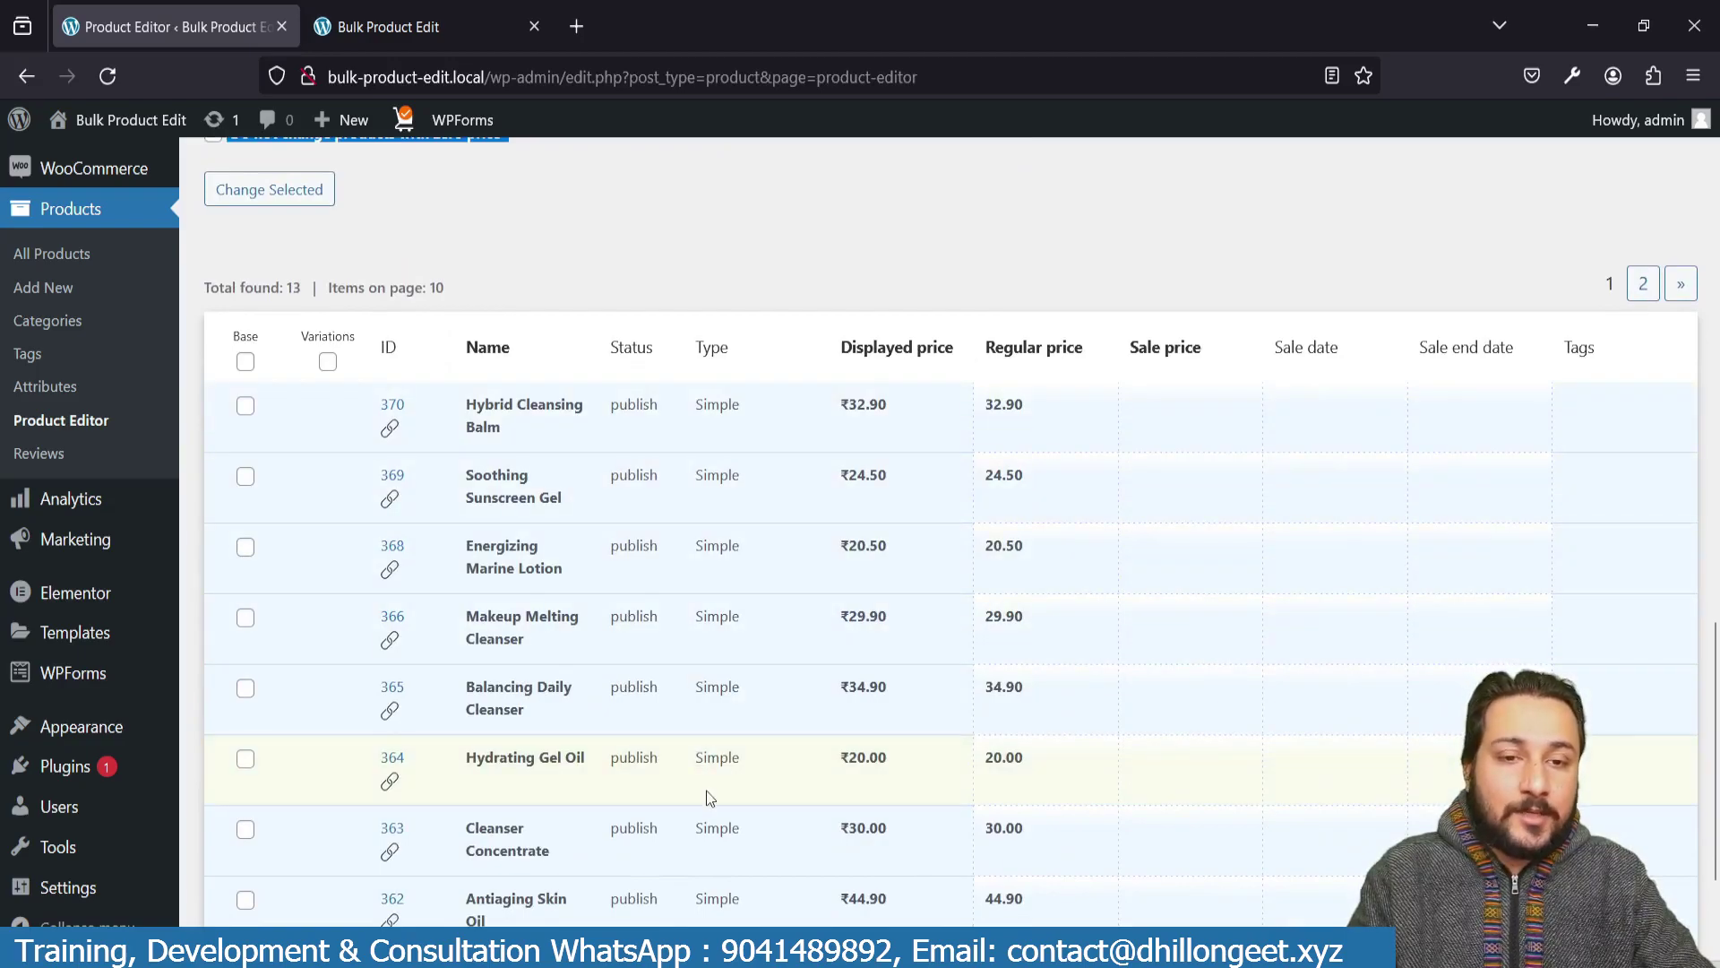
scroll(708, 798, down, 1)
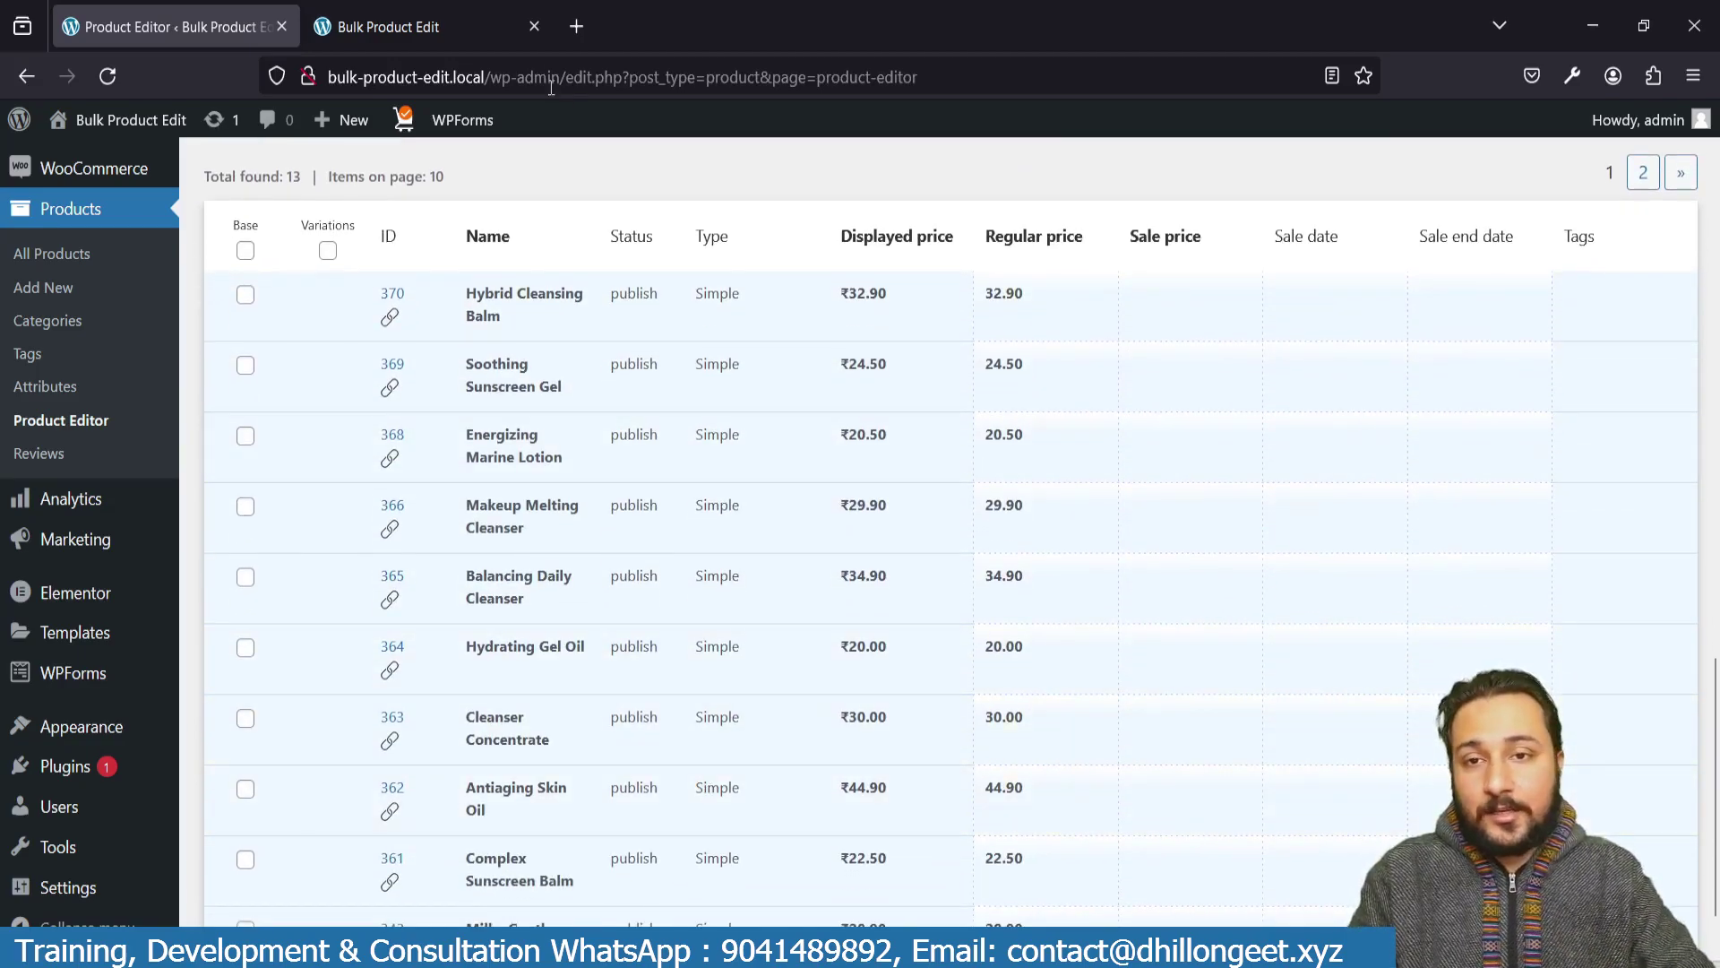
- Compare the New Arrivals prices on the storefront with the regular prices in the Product Editor table
click(417, 26)
scroll(400, 452, down, 8)
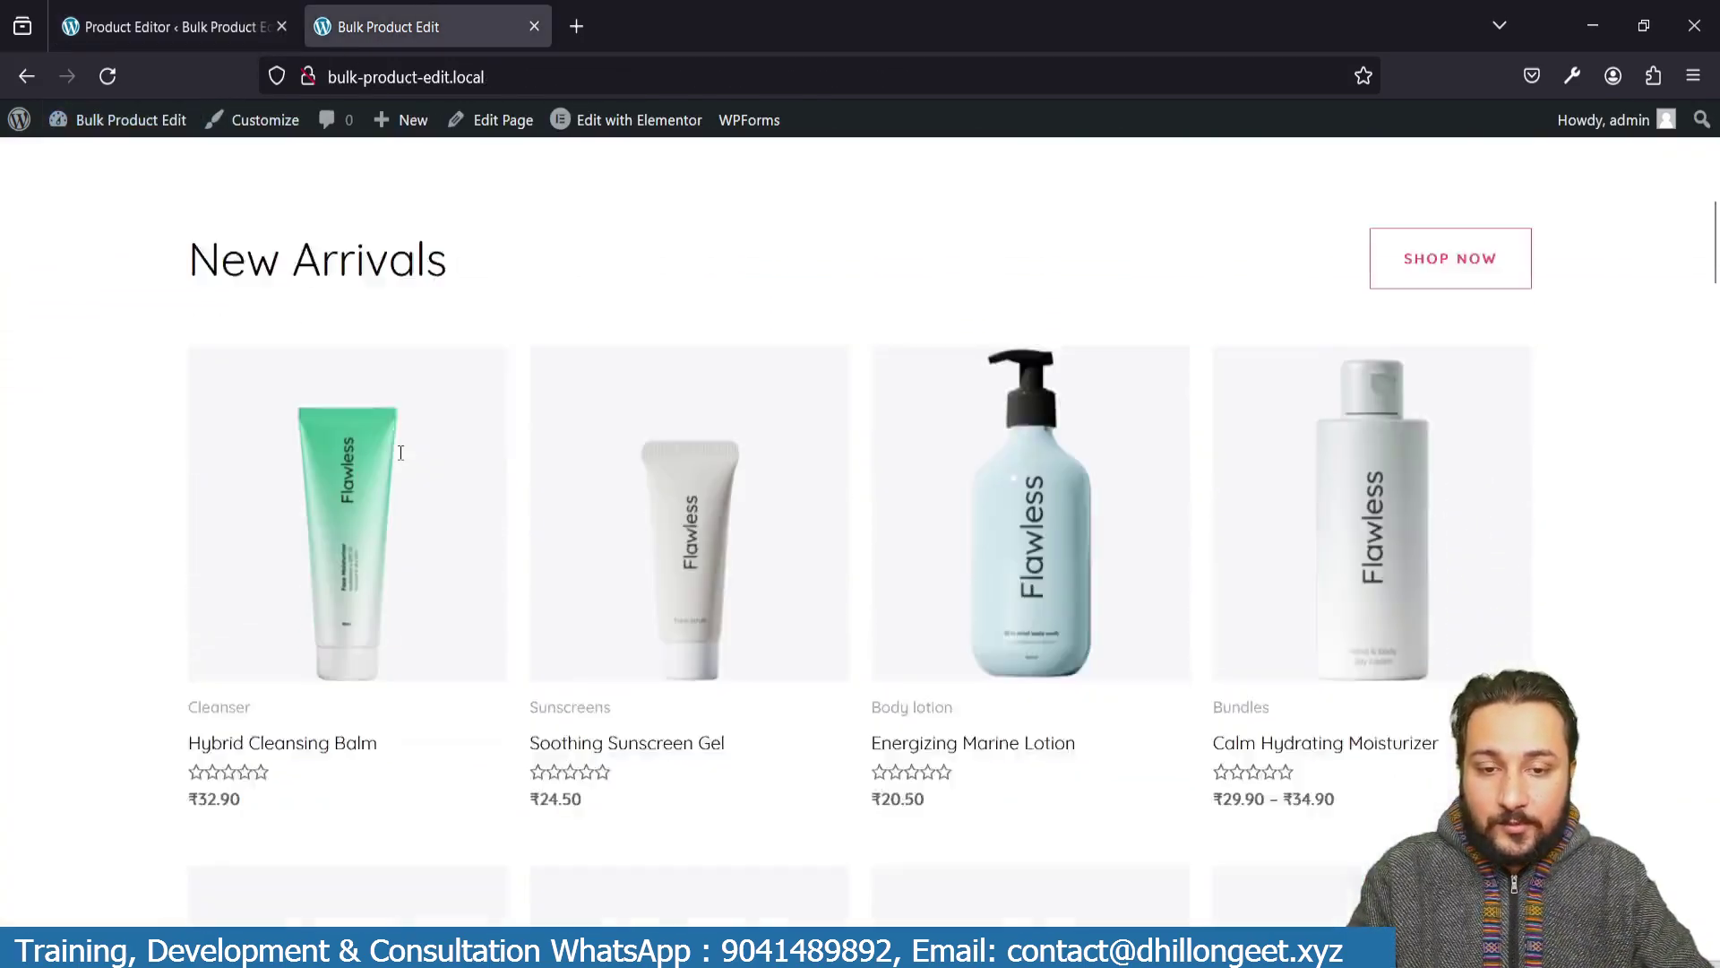
scroll(401, 452, down, 3)
scroll(604, 591, down, 1)
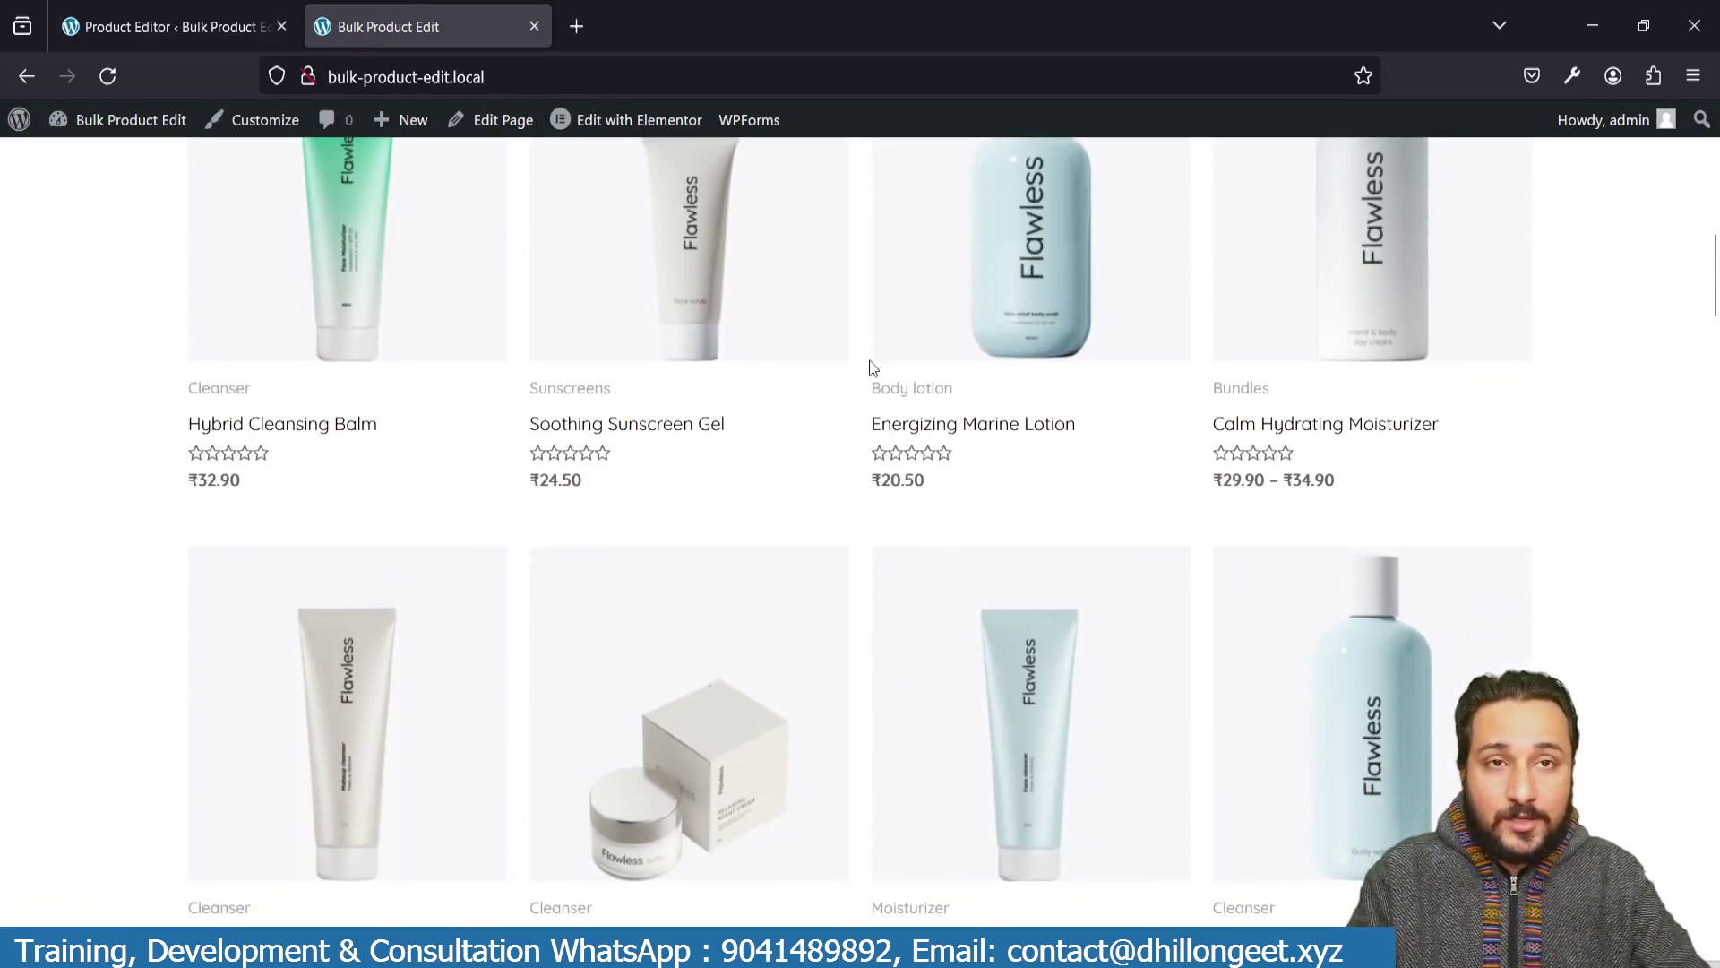
click(206, 26)
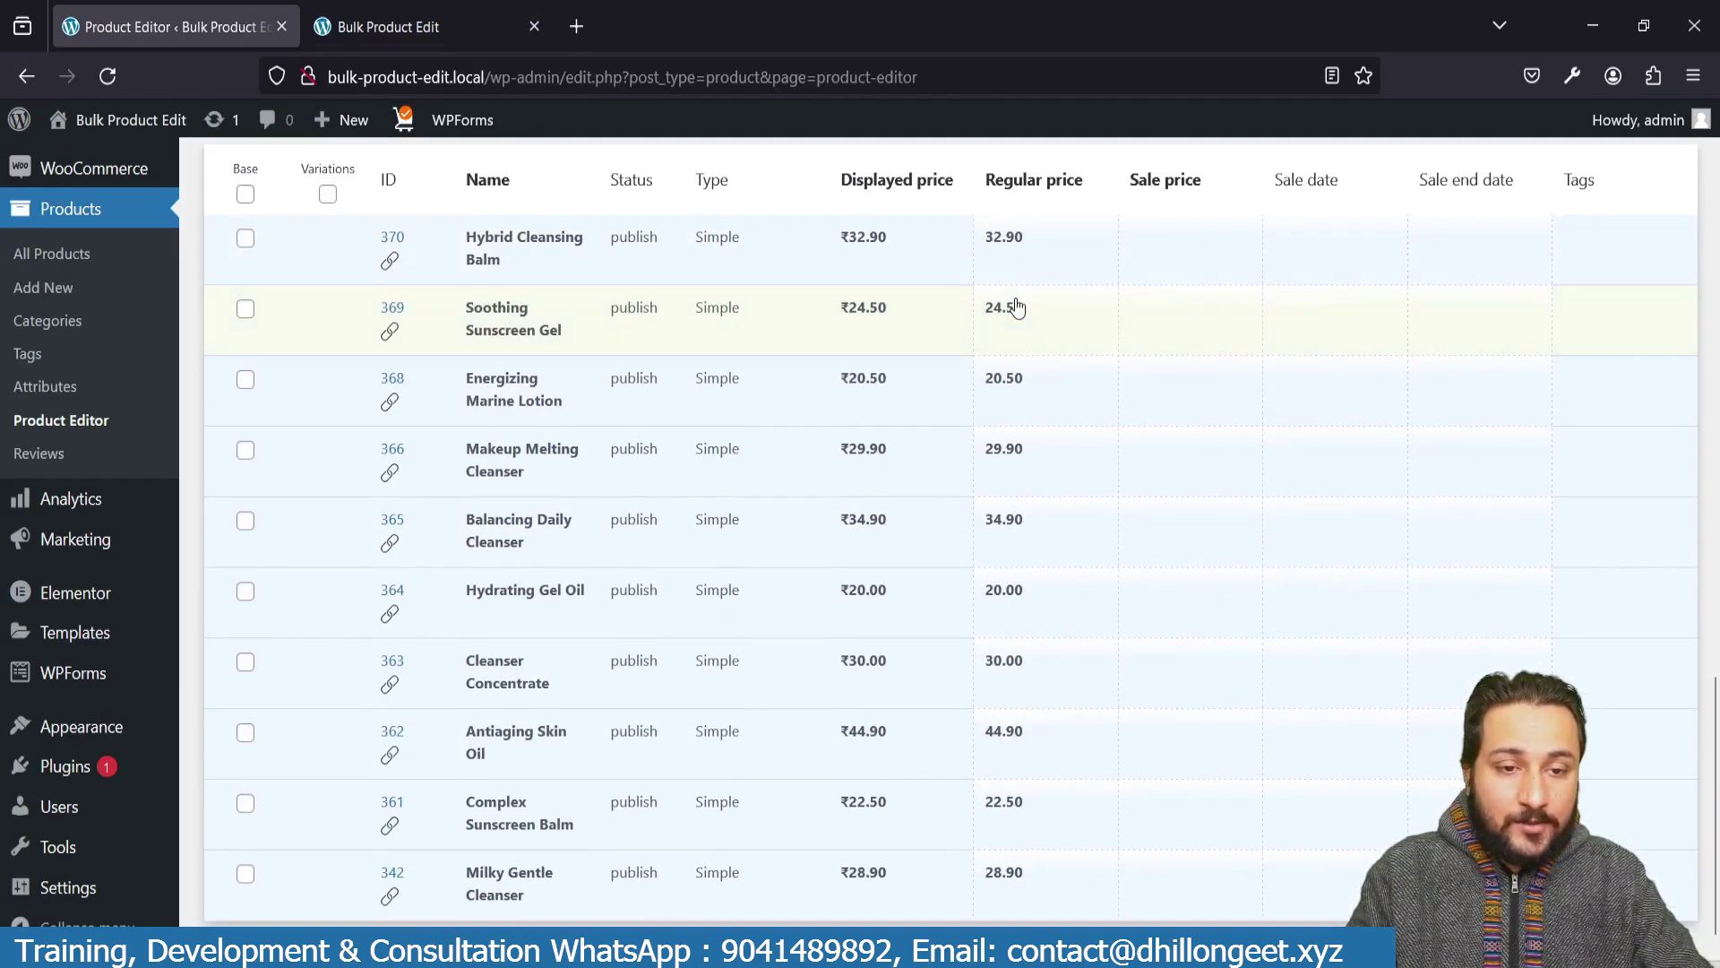
scroll(1018, 307, up, 5)
scroll(1017, 308, down, 4)
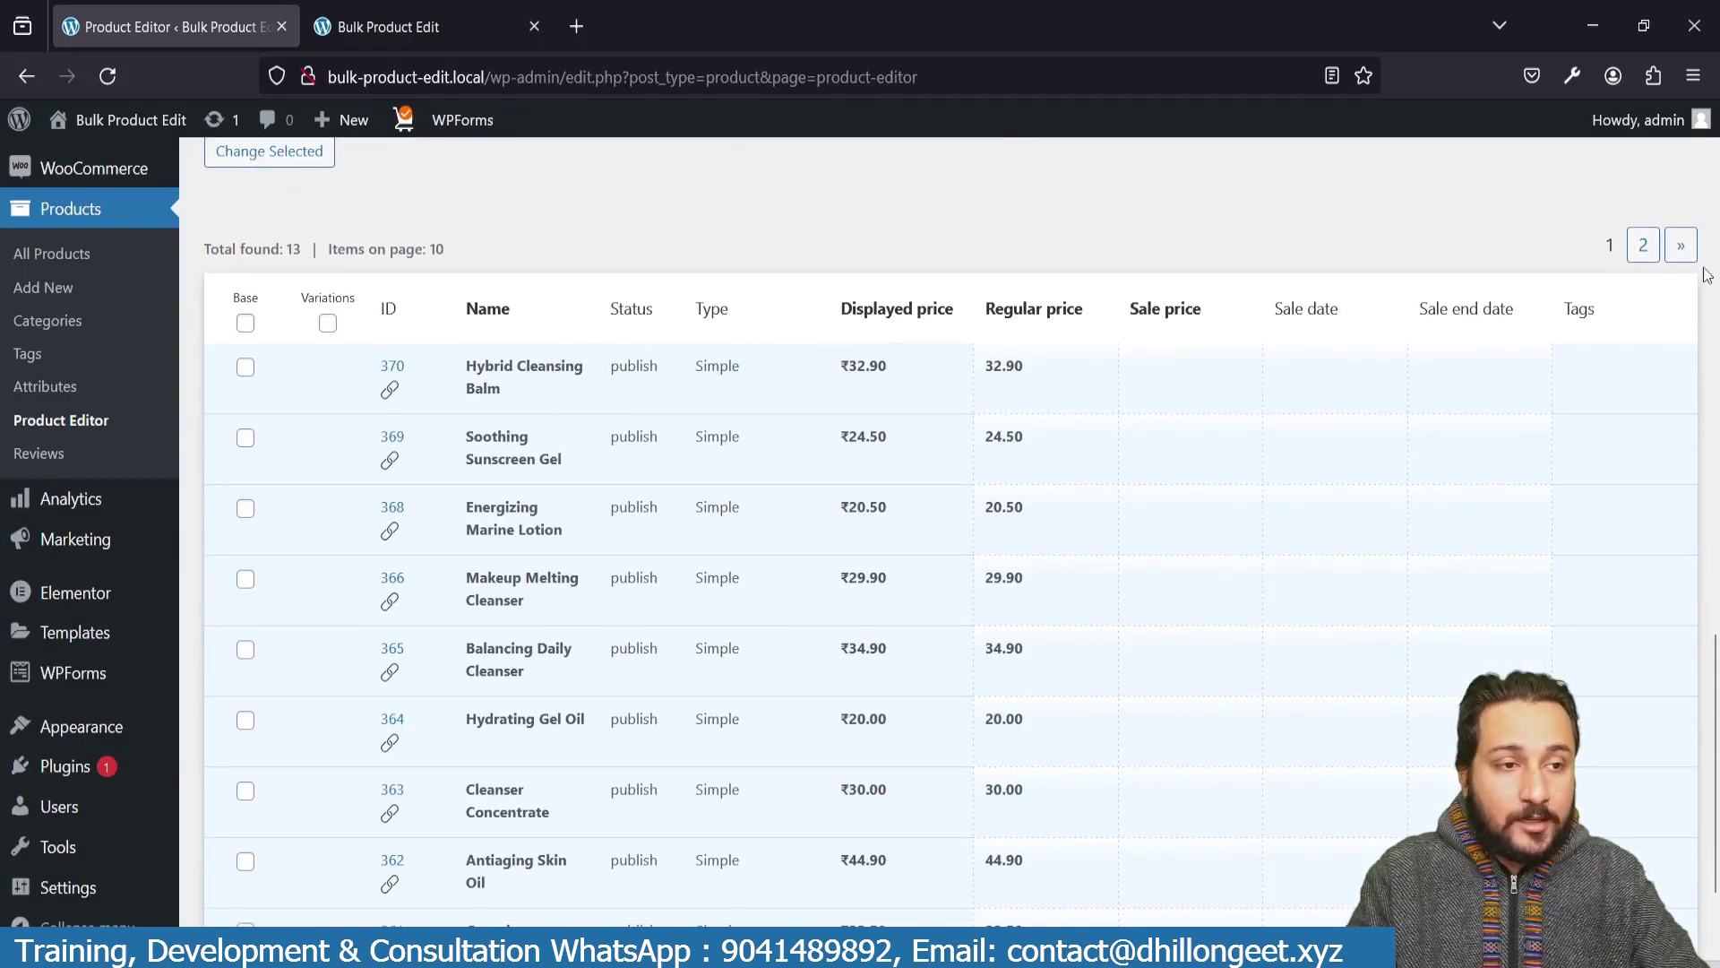
- Set the number of items per page to 50 in the search options and run the search
scroll(1071, 359, up, 10)
scroll(1075, 360, up, 2)
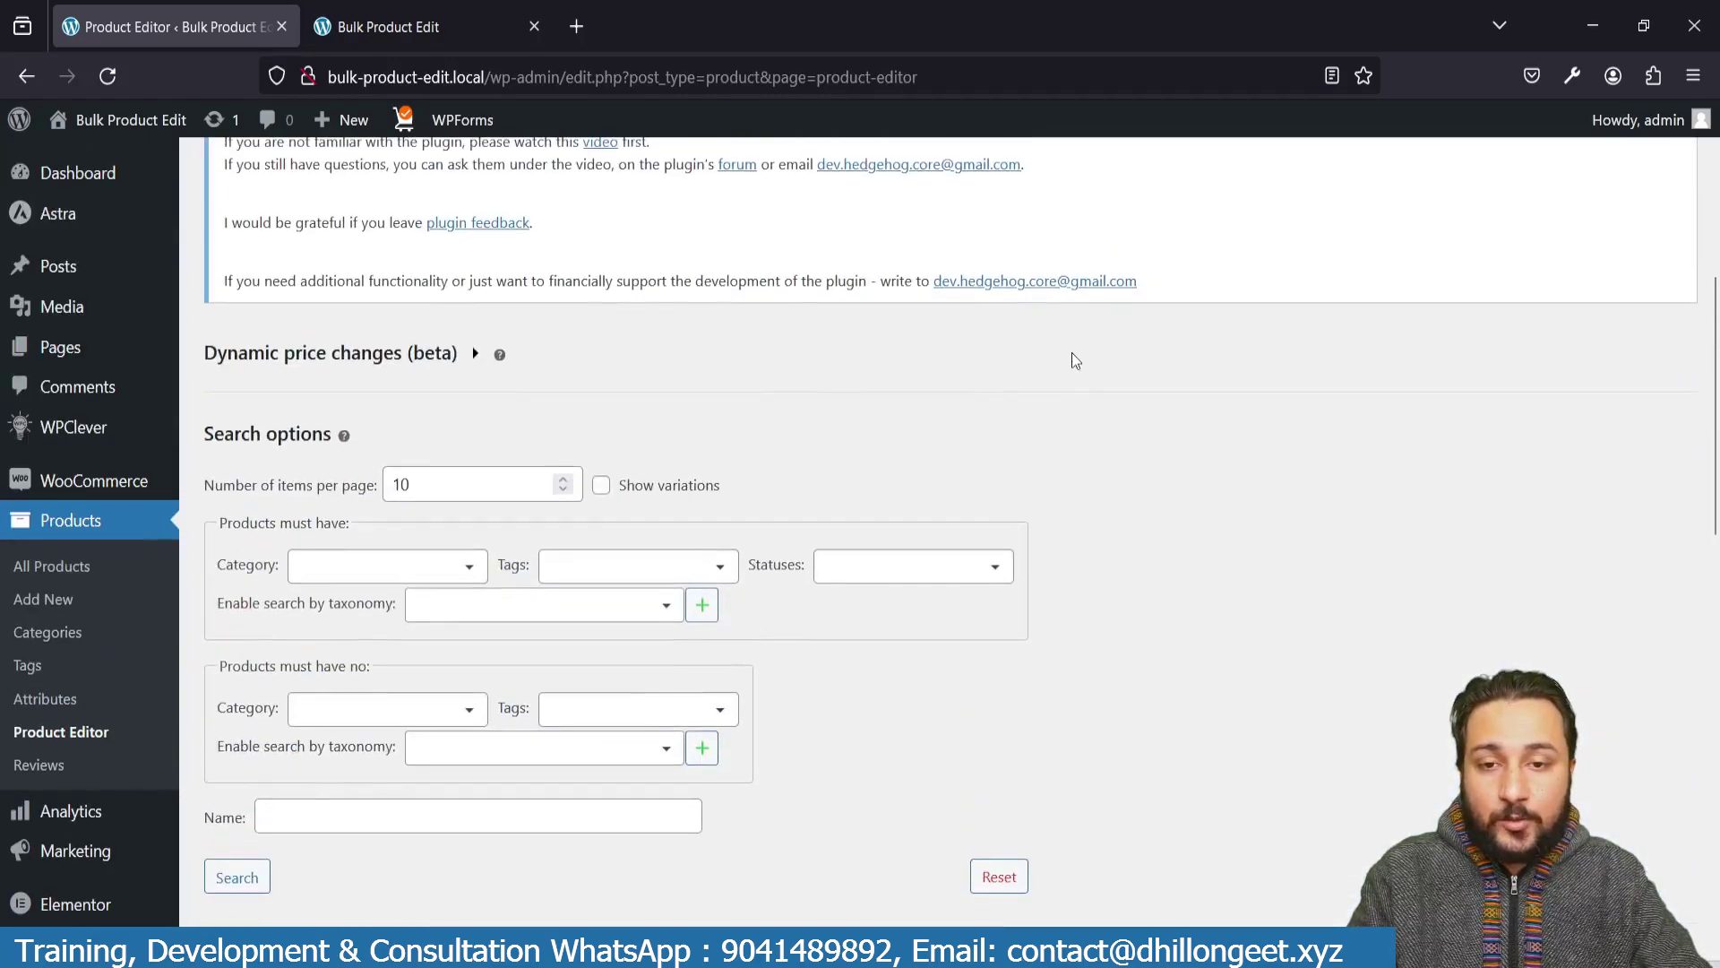
double_click(491, 484)
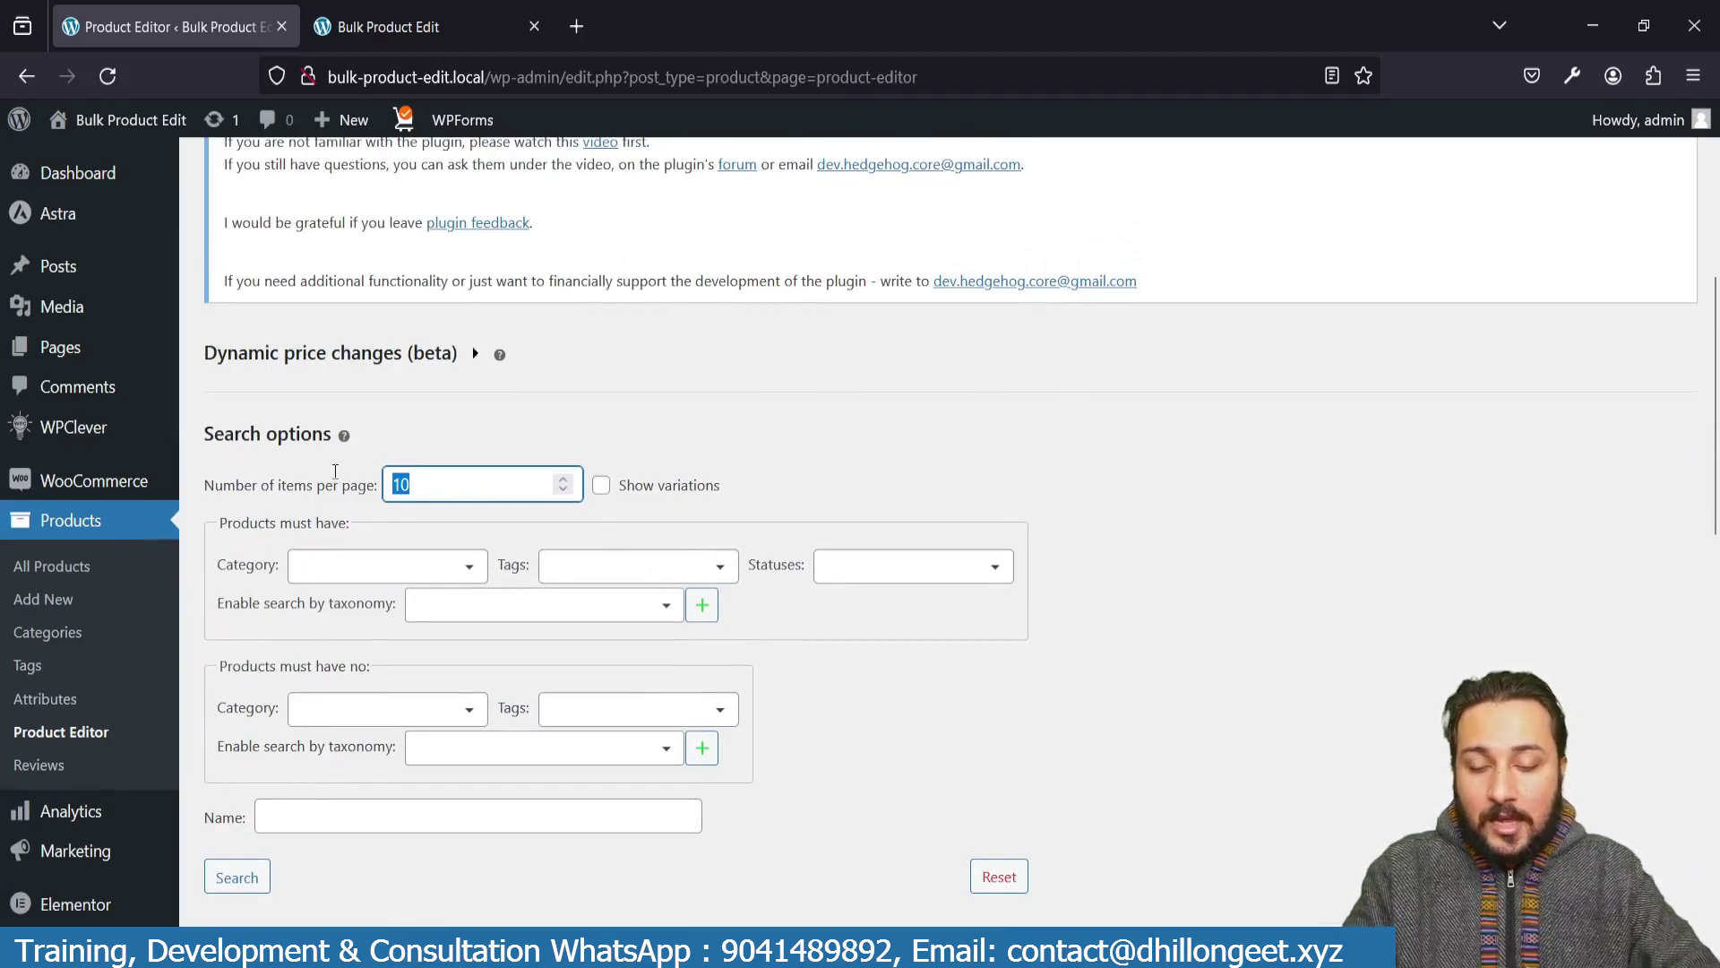
text(50)
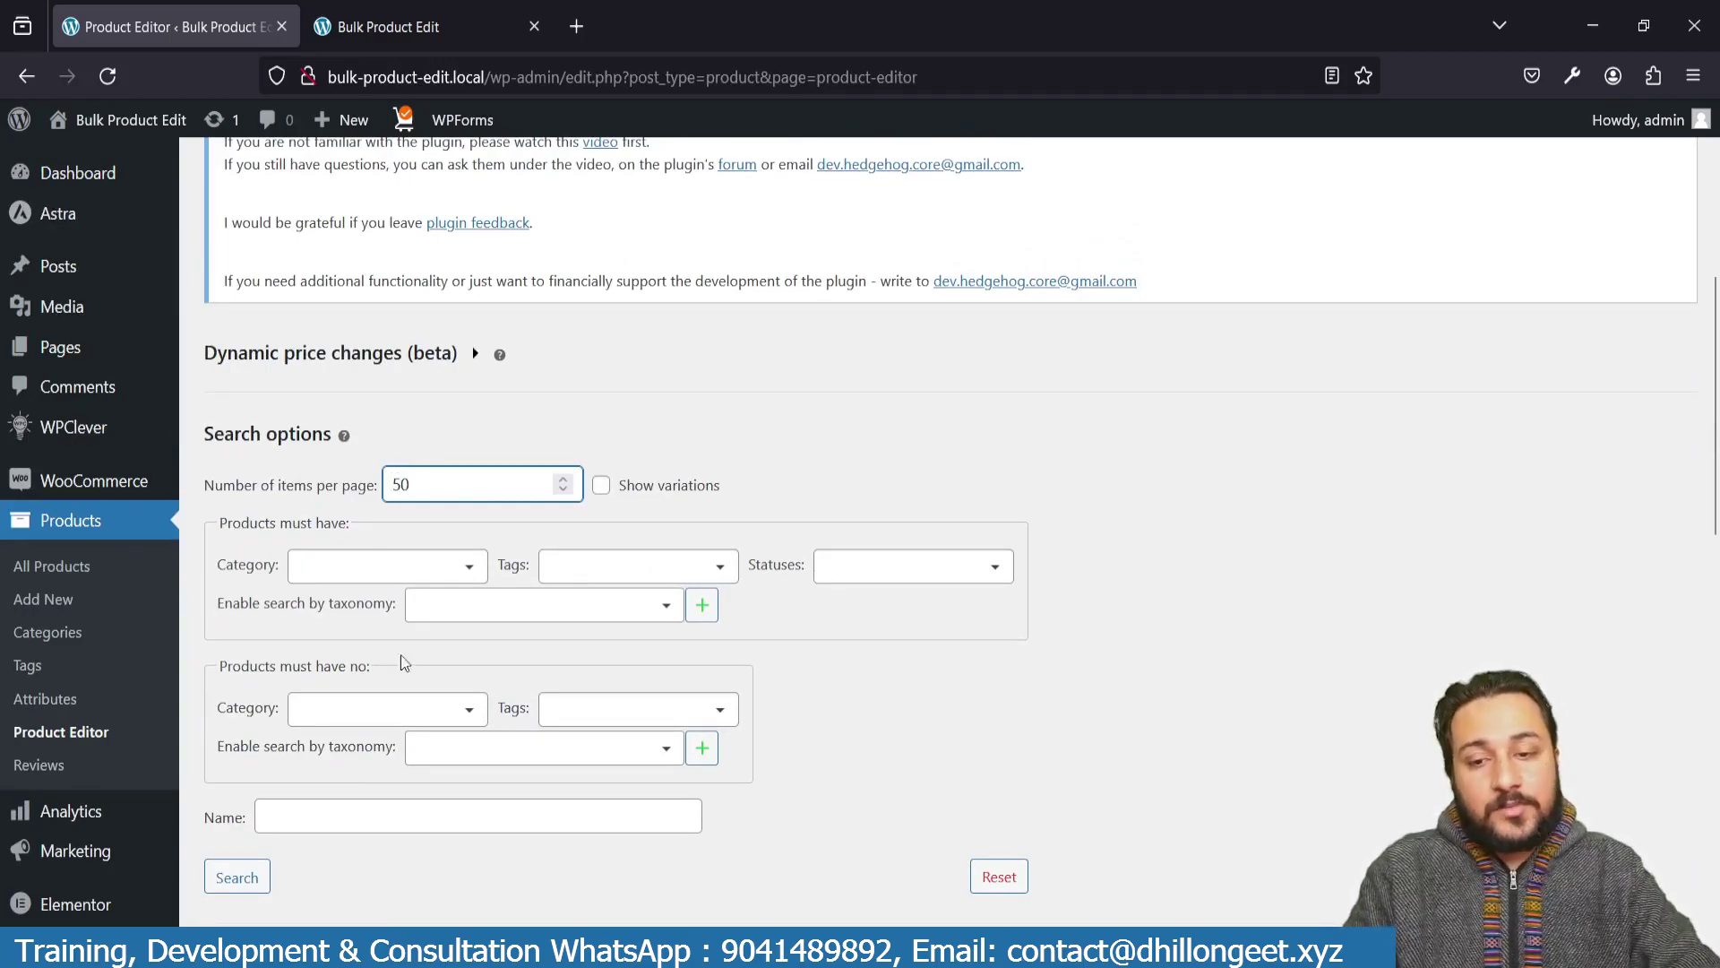
click(237, 876)
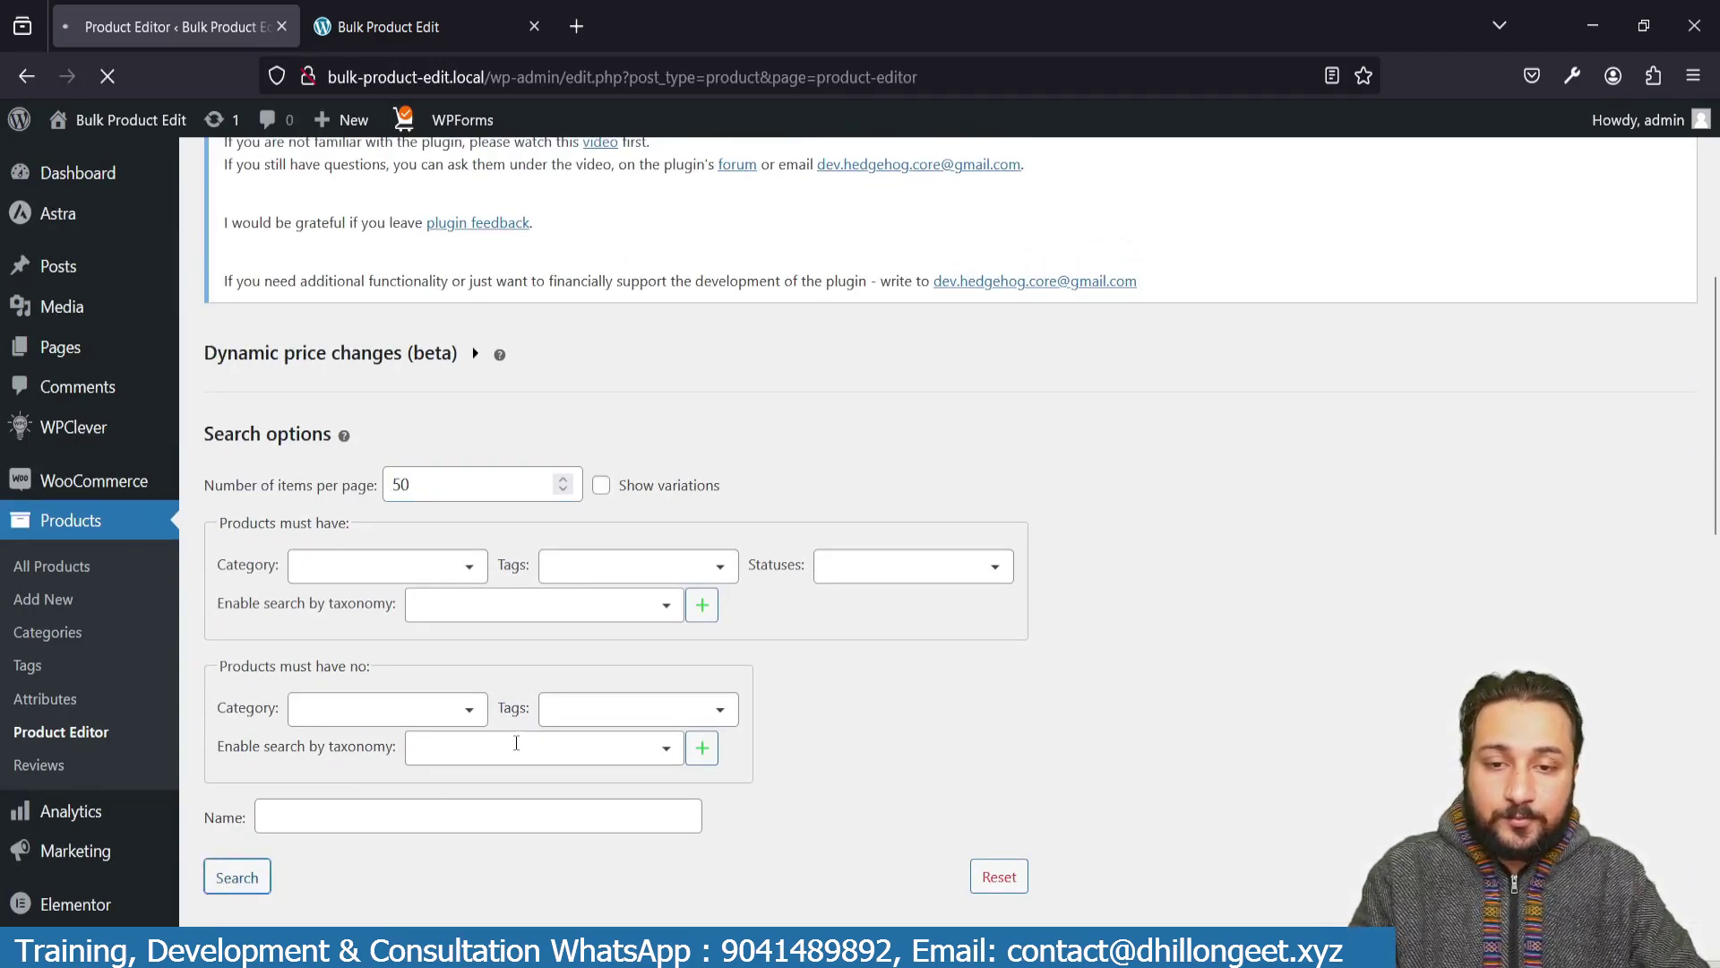
- Look through the reloaded product table from the first product to the last one
scroll(516, 743, down, 10)
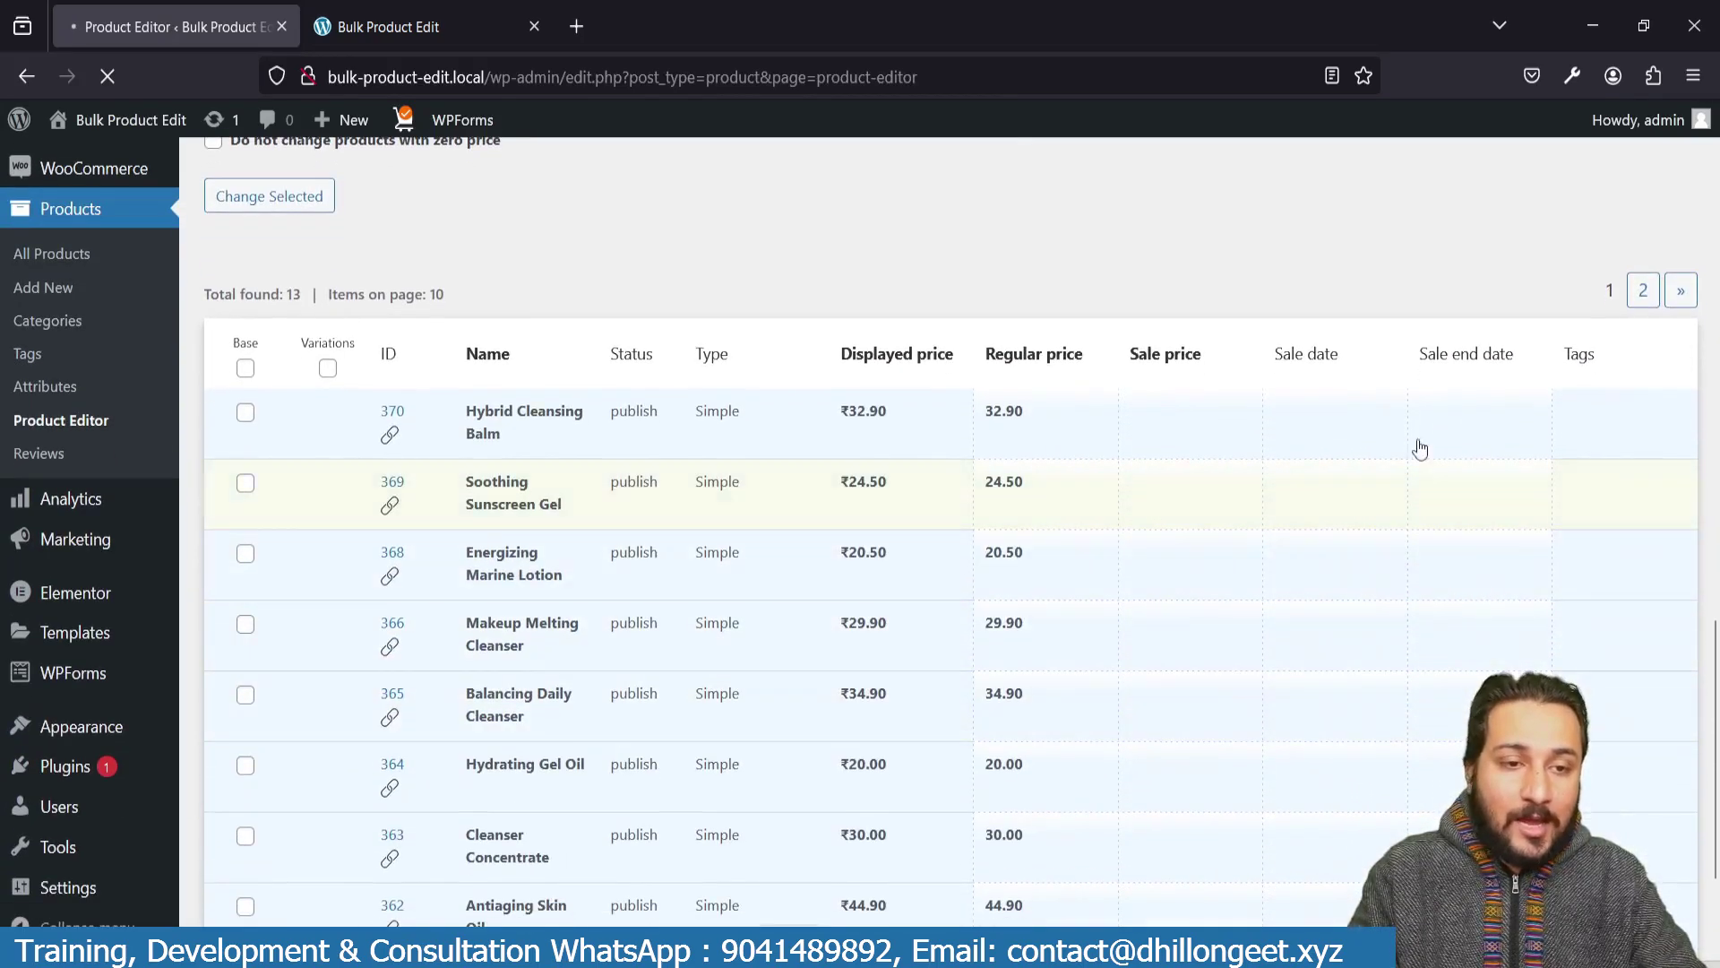
scroll(991, 538, down, 15)
scroll(993, 546, up, 10)
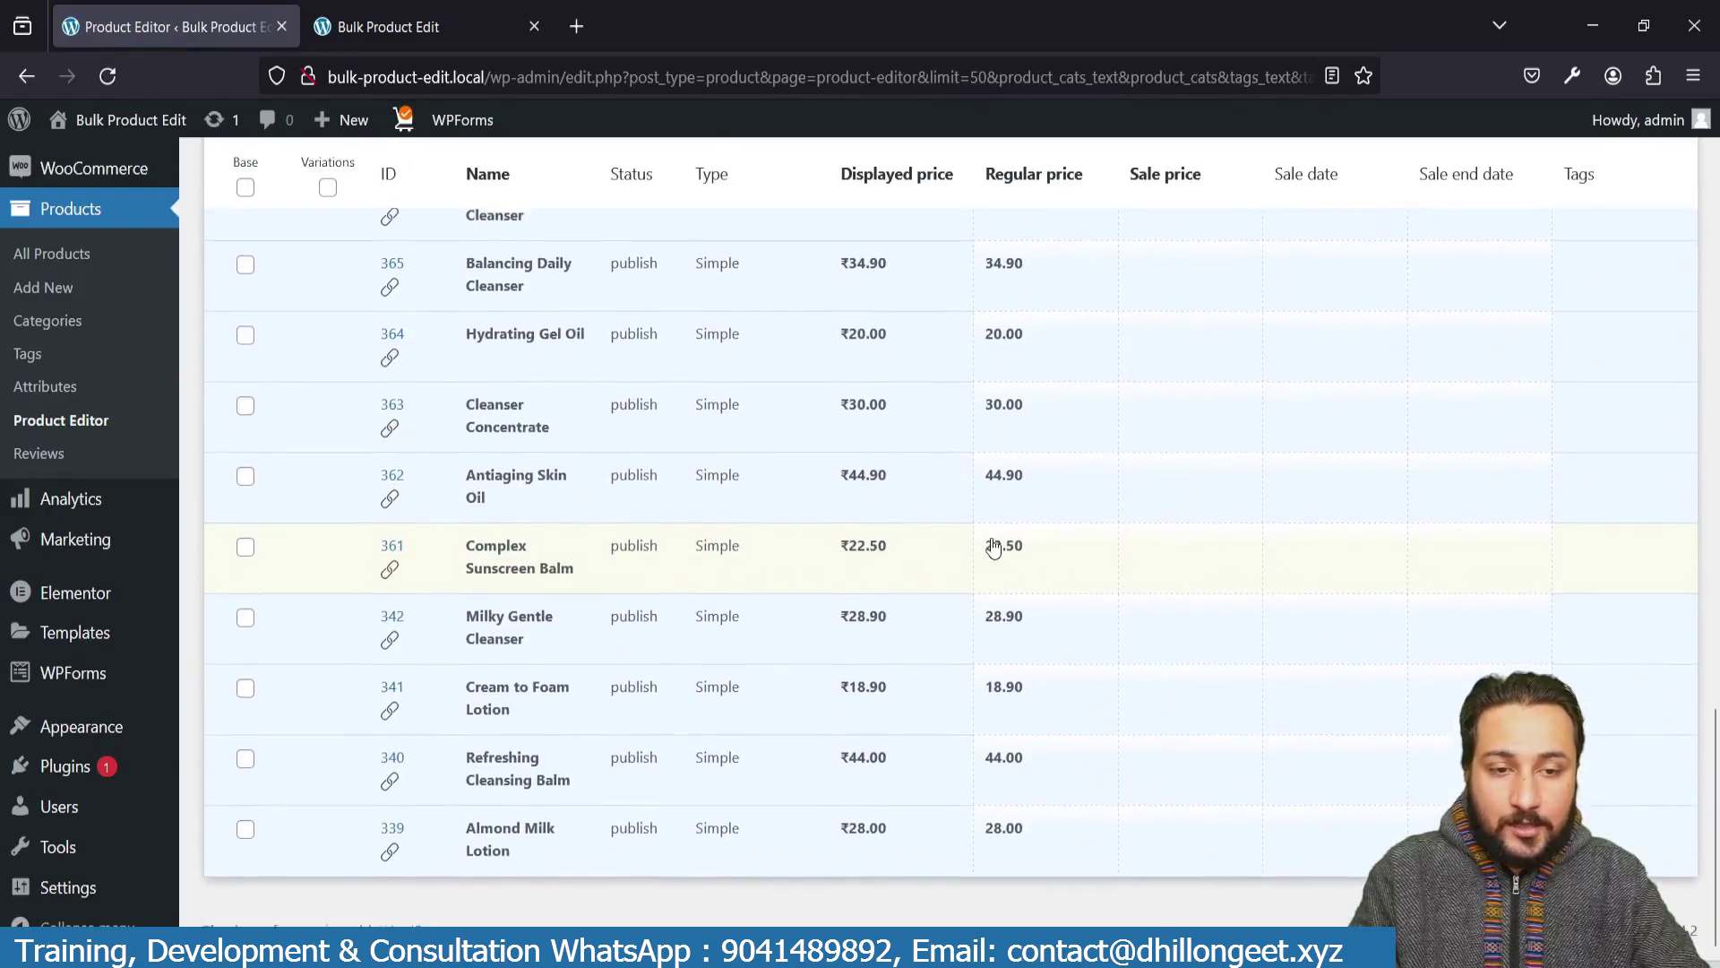
scroll(993, 547, down, 4)
scroll(993, 546, down, 3)
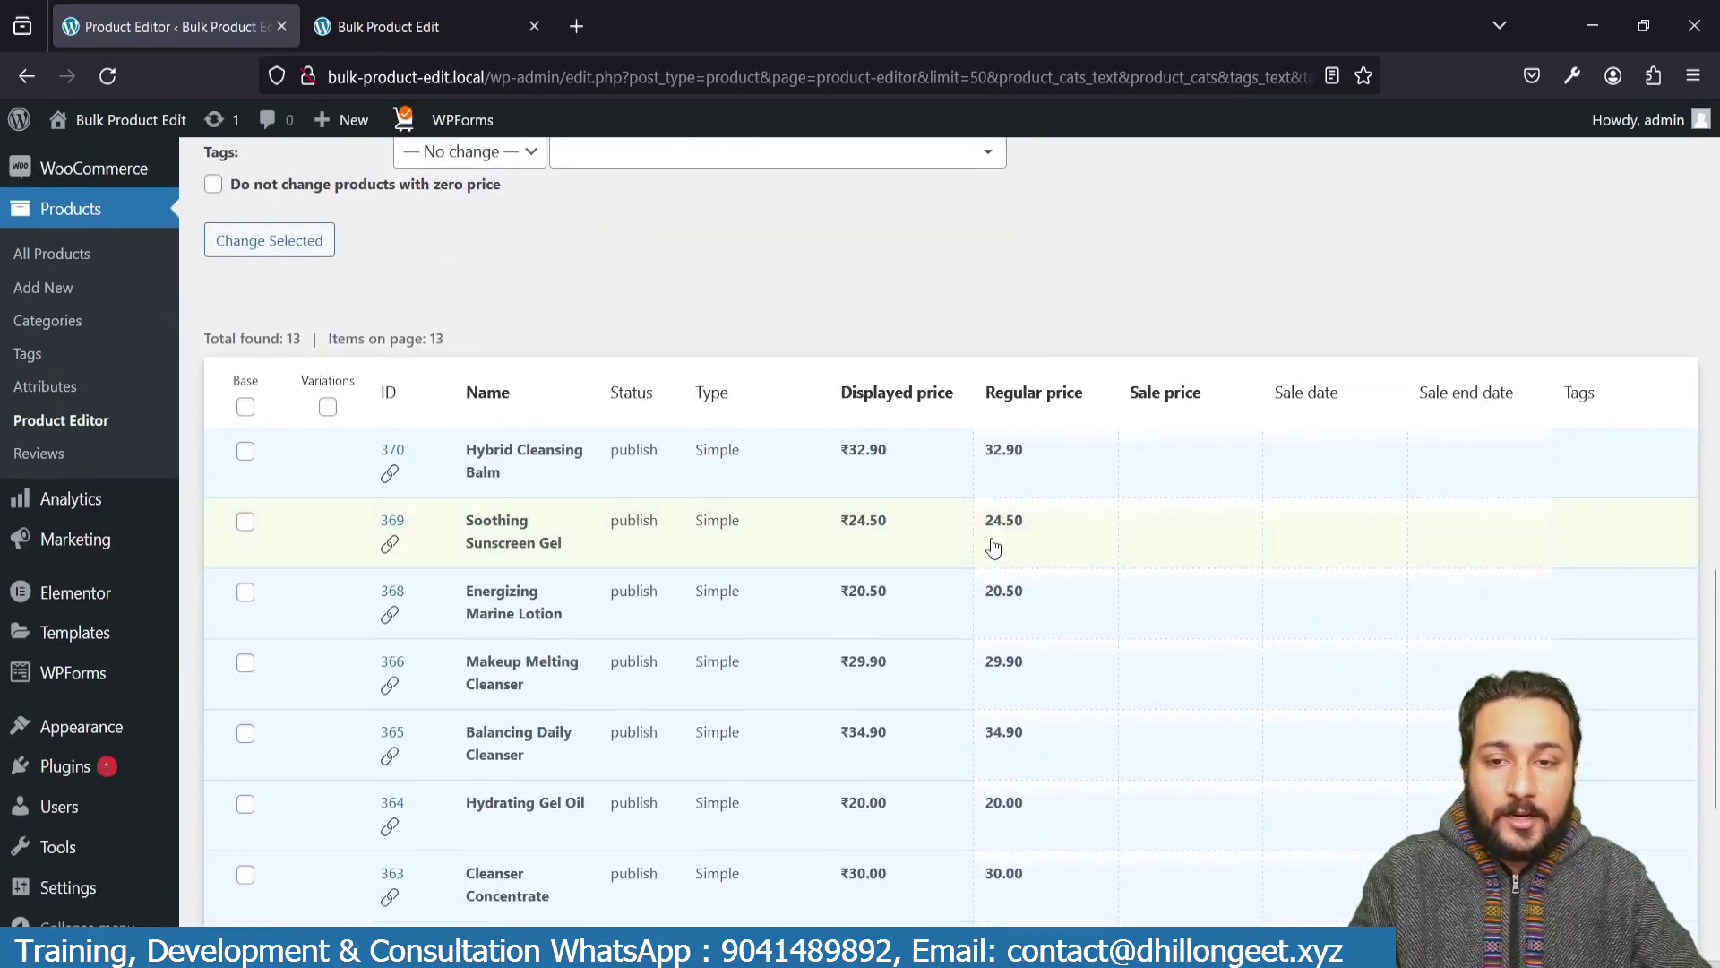
scroll(993, 547, down, 2)
- Examine the available statuses and taxonomies under "Products must have" without choosing any
scroll(618, 398, up, 12)
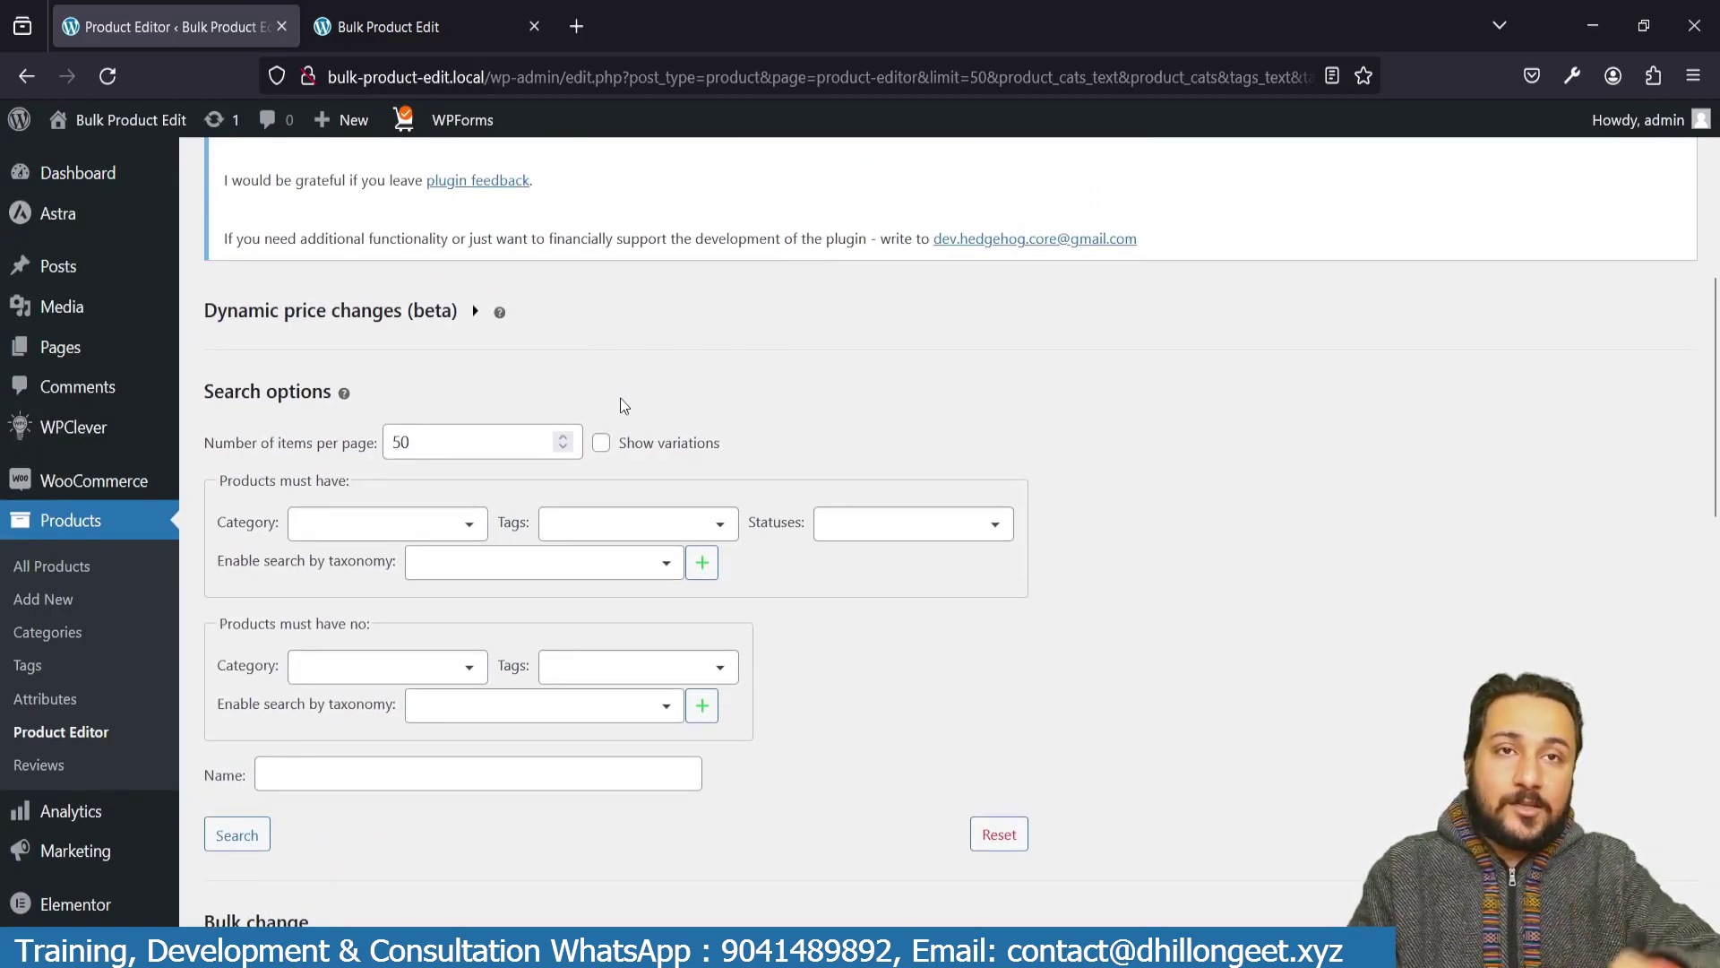
scroll(602, 493, down, 2)
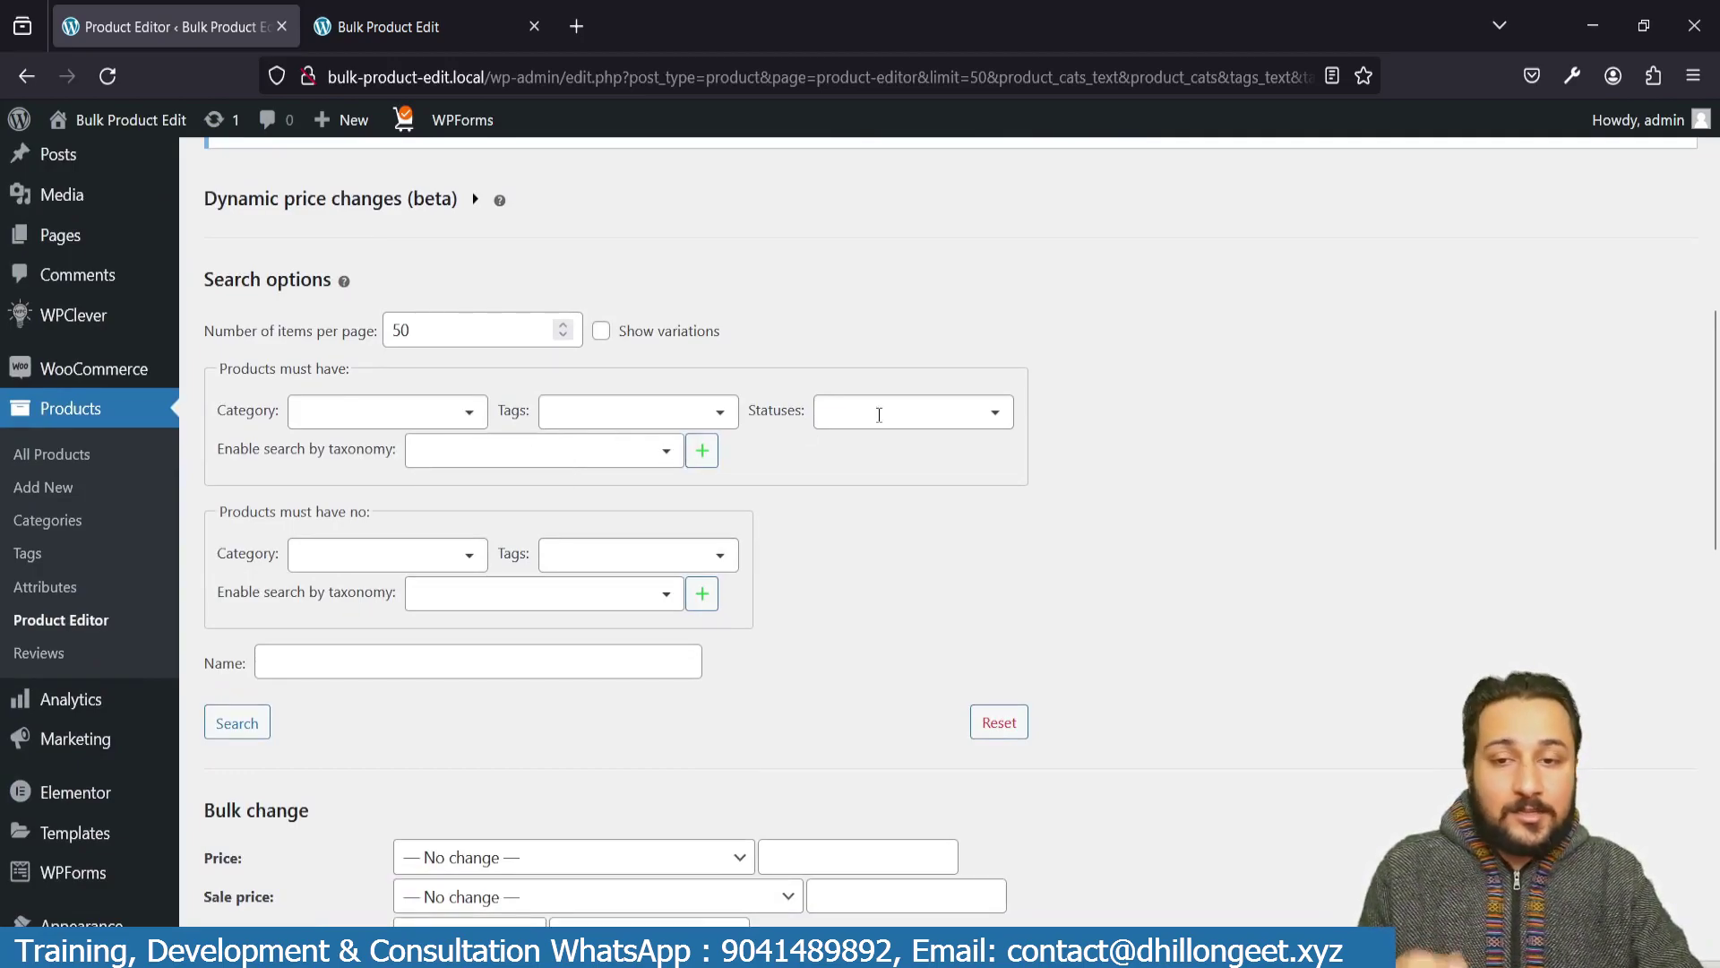
click(996, 415)
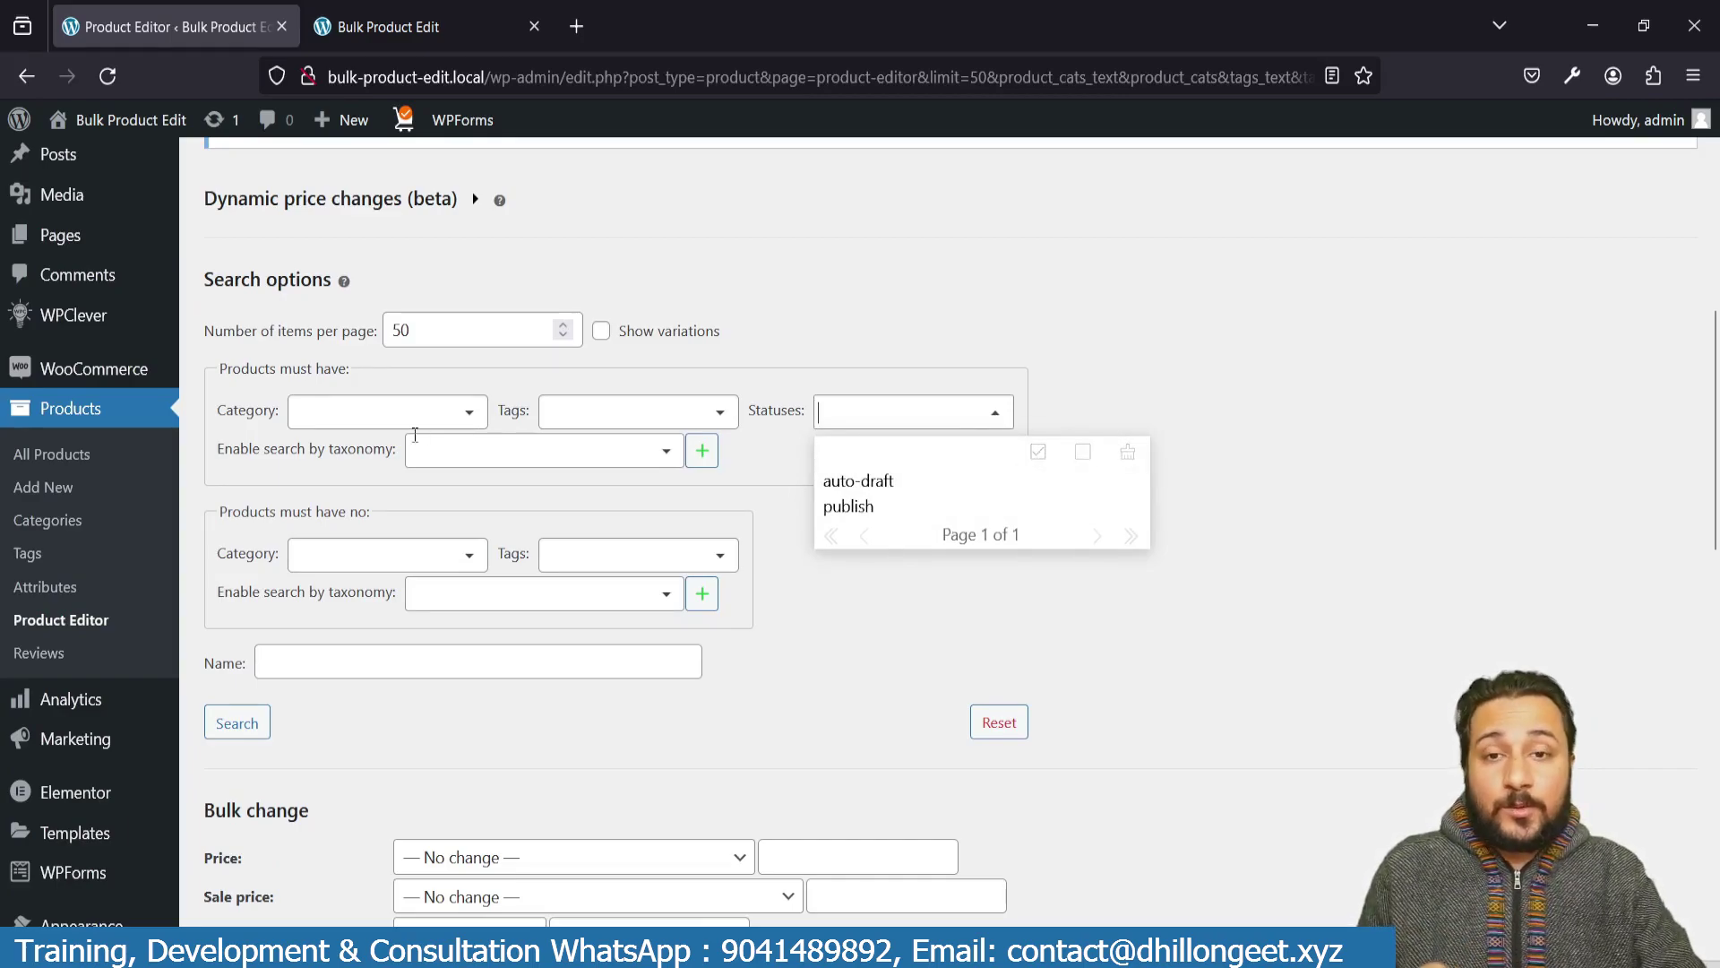
click(471, 446)
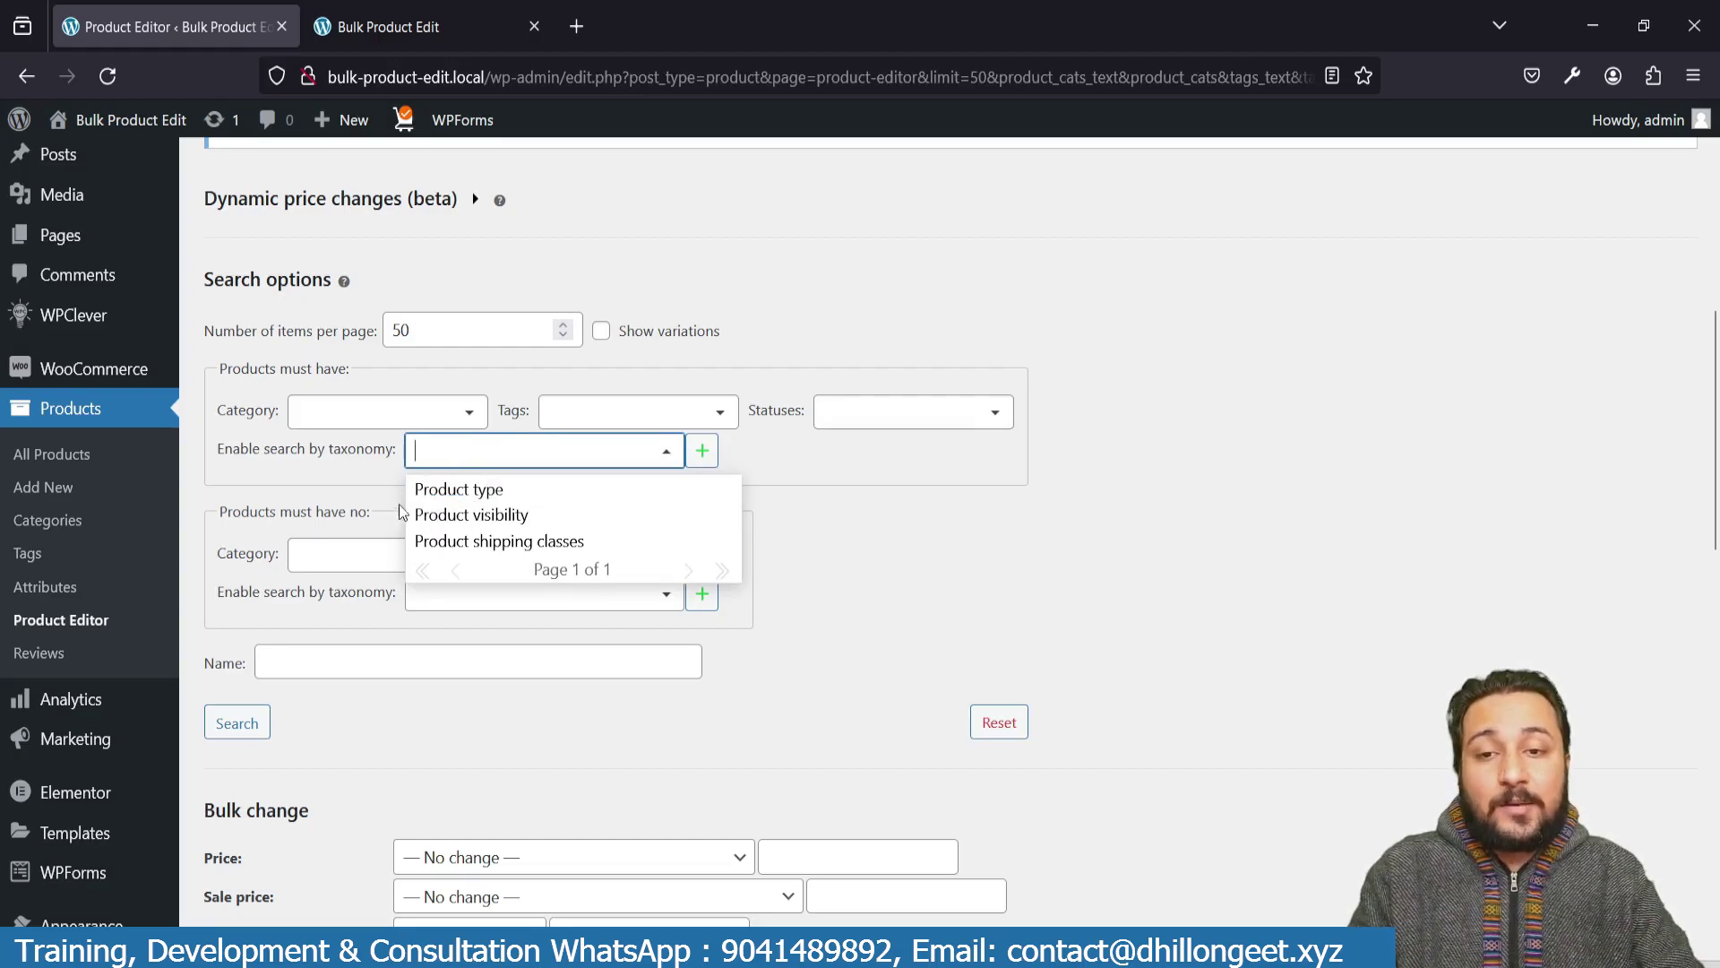
click(235, 482)
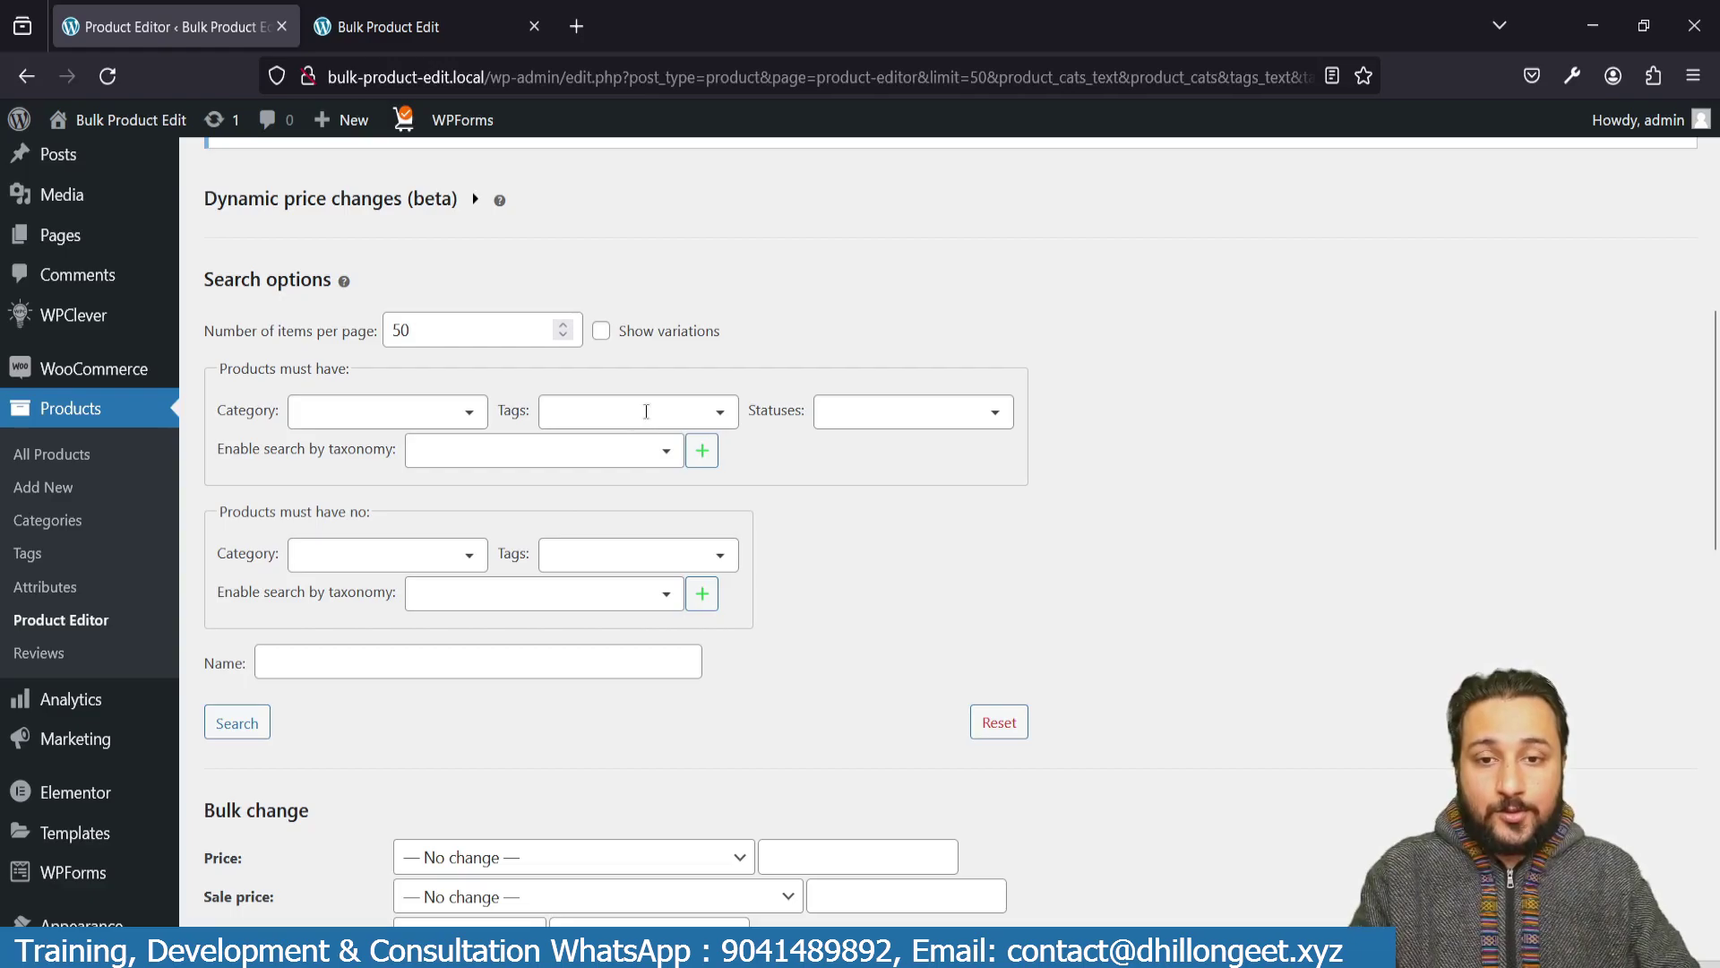
- Compare the "Products must have" and "Products must have no" filters and view the categories that can be excluded
scroll(873, 481, down, 2)
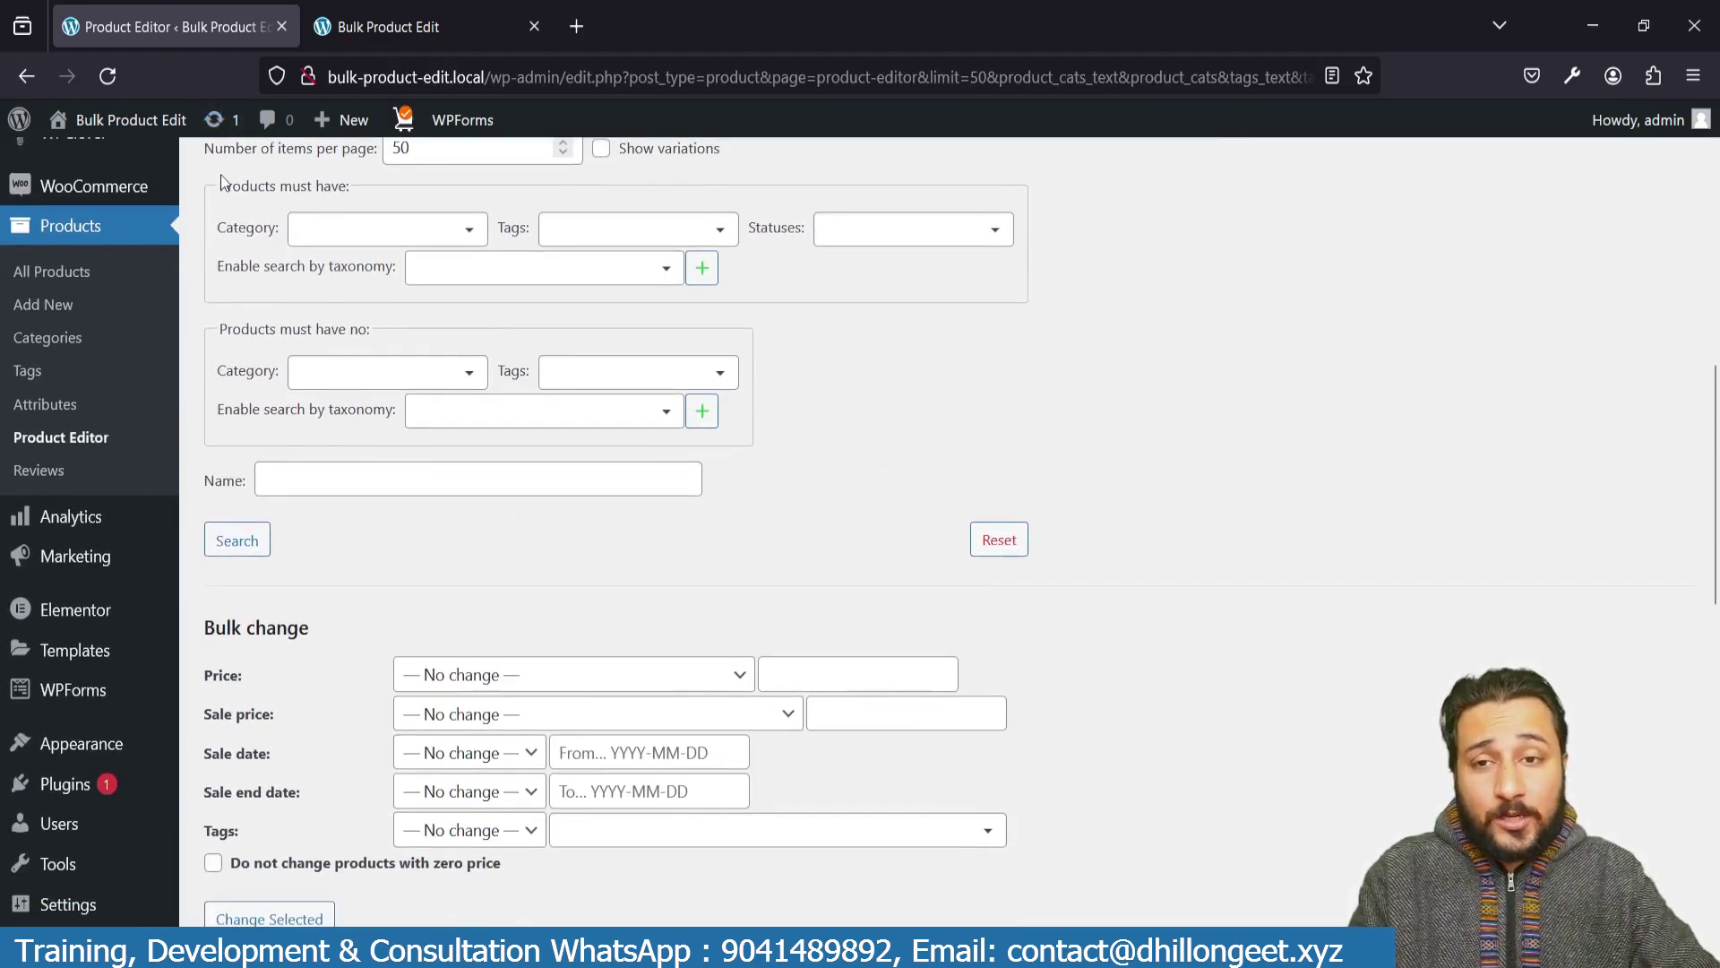
drag(222, 185, 347, 185)
drag(221, 330, 409, 331)
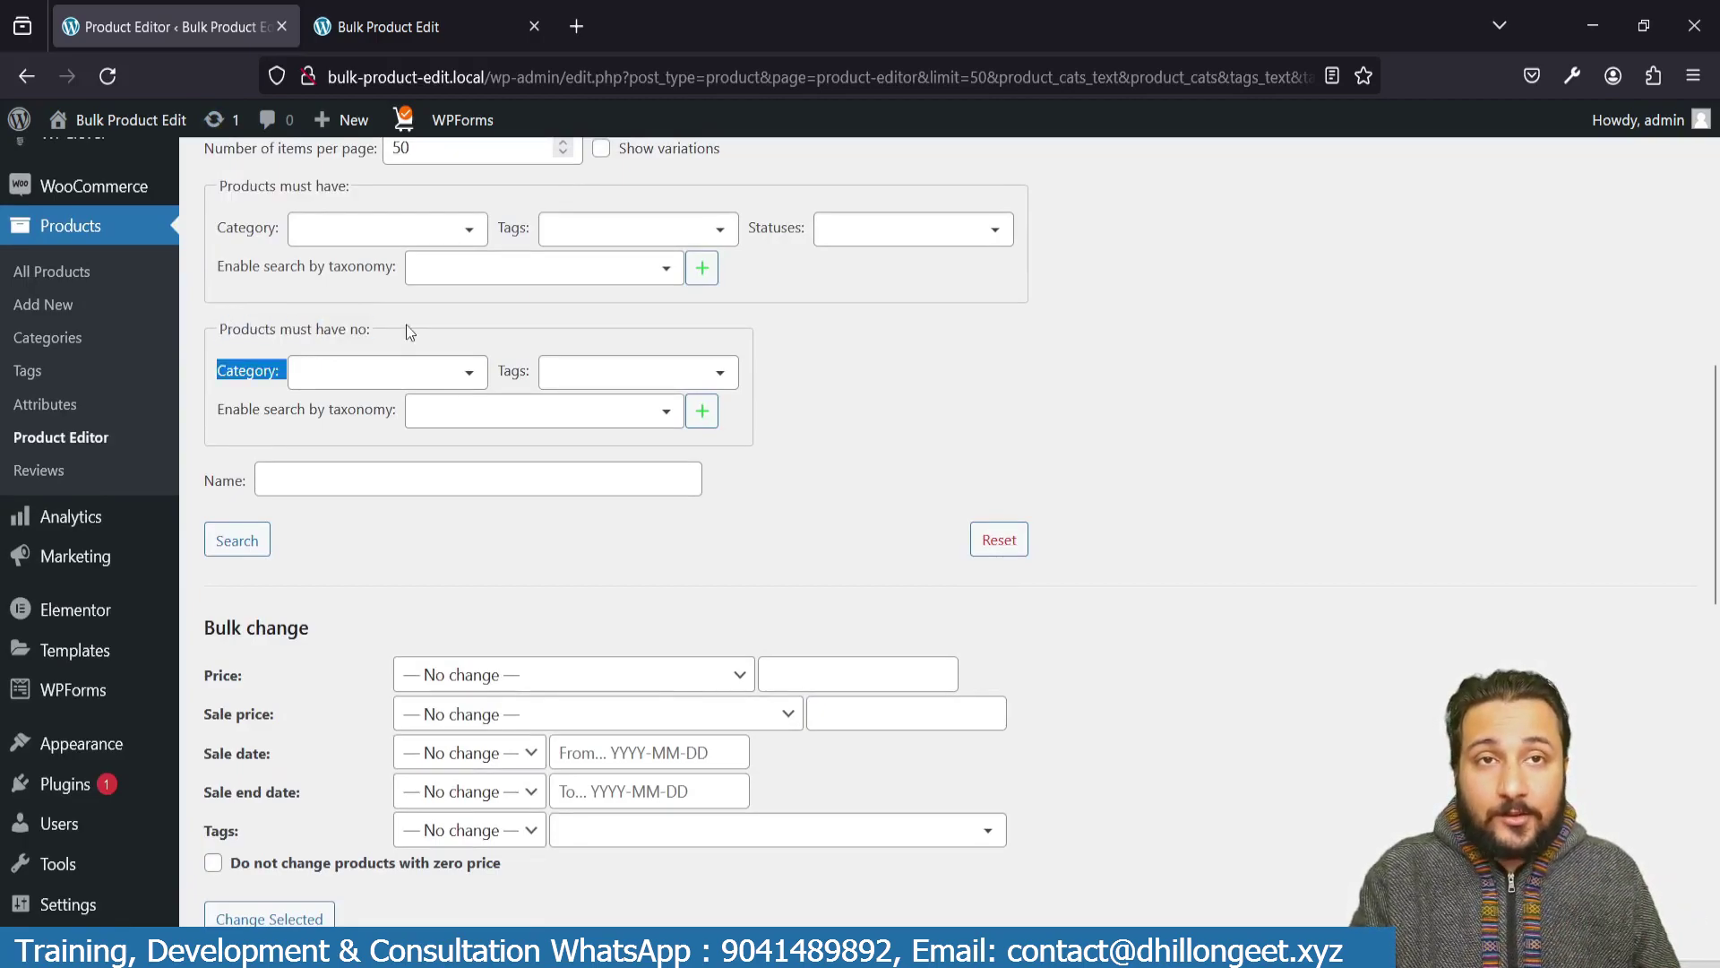
click(471, 379)
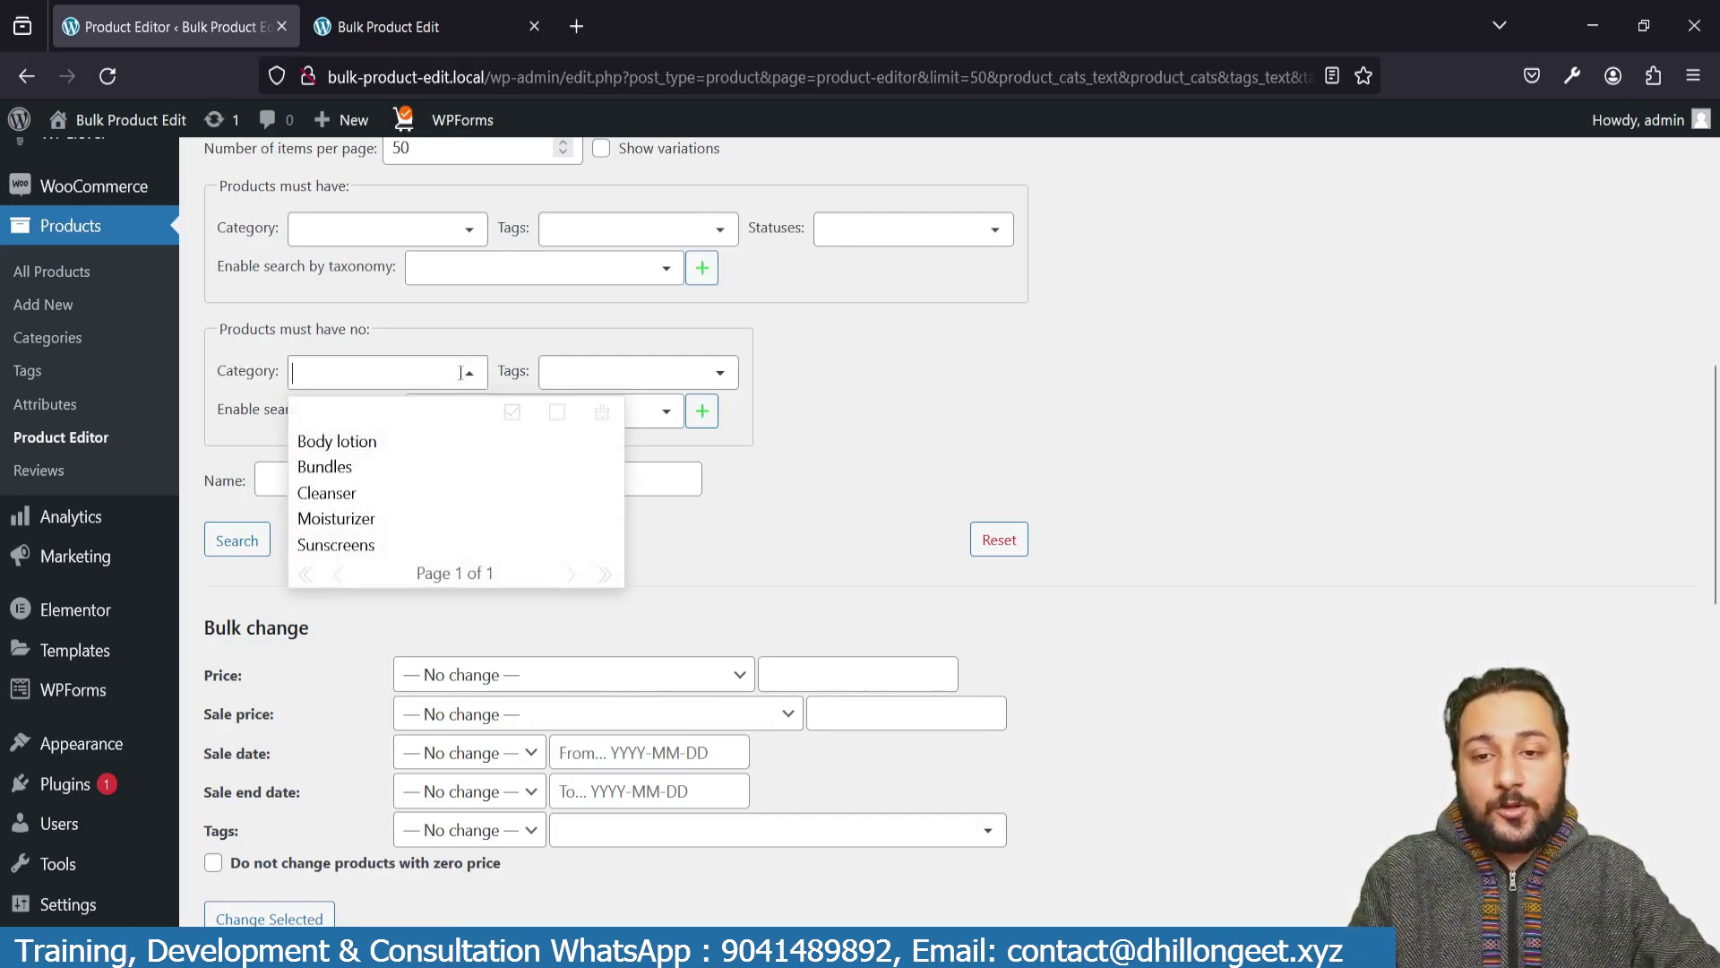
click(1030, 428)
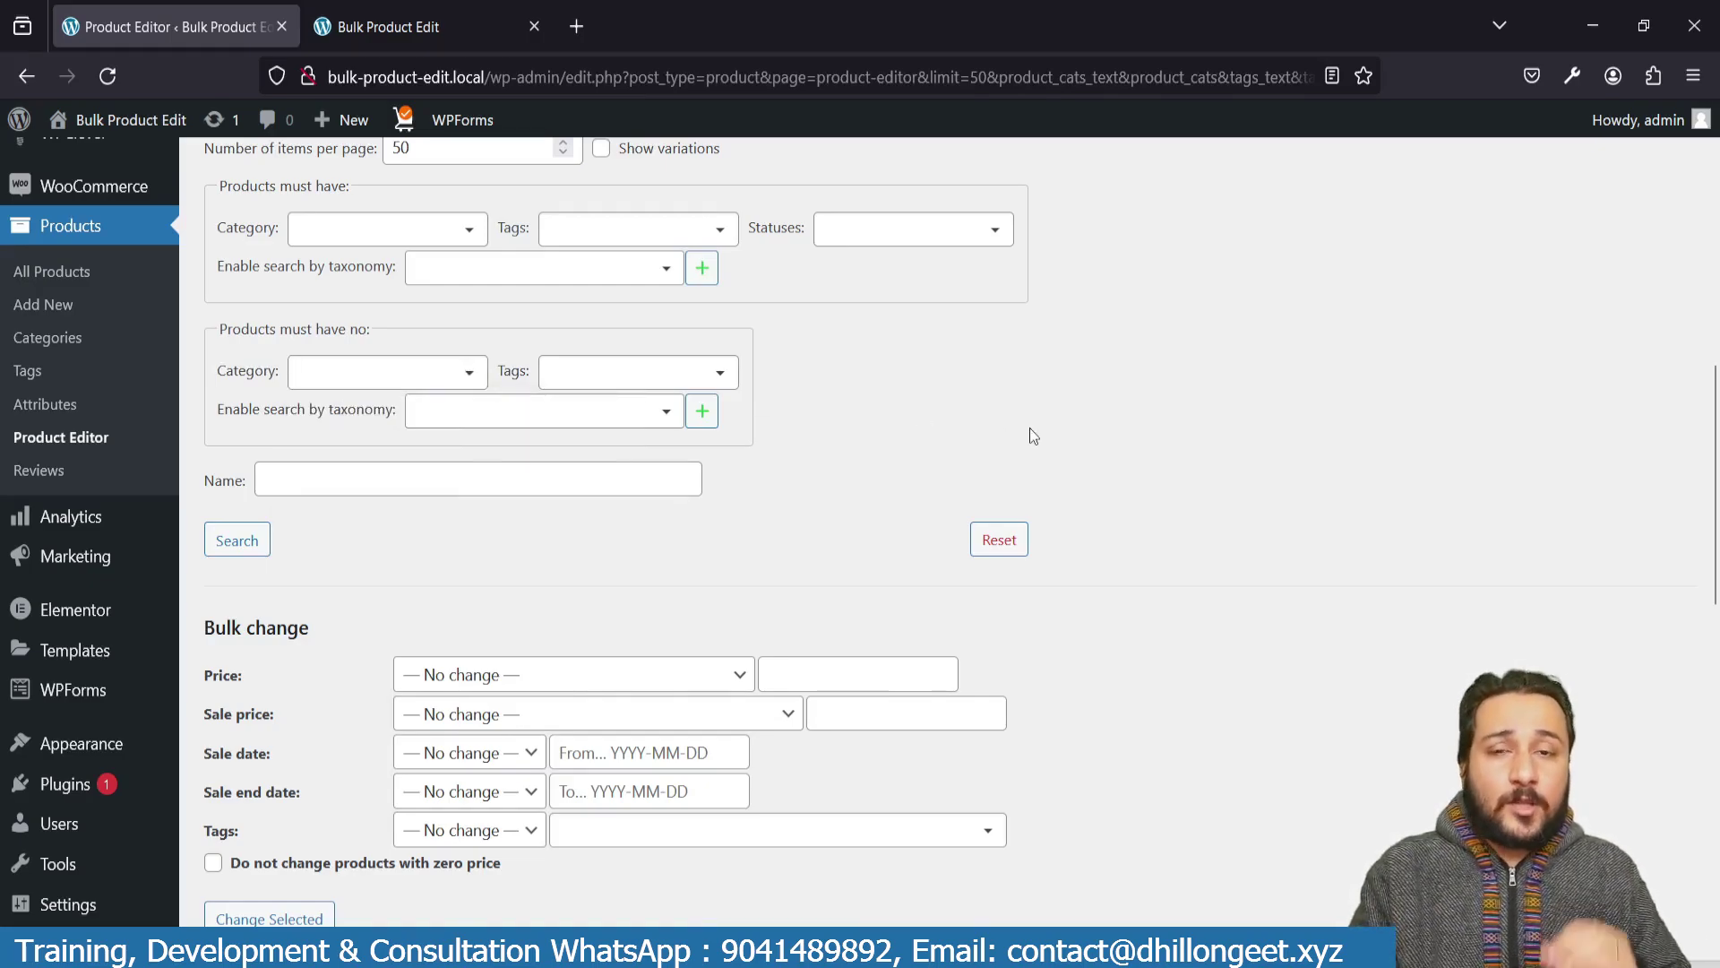
- Look over the search options, the Bulk change section and the products they apply to
scroll(1029, 429, up, 3)
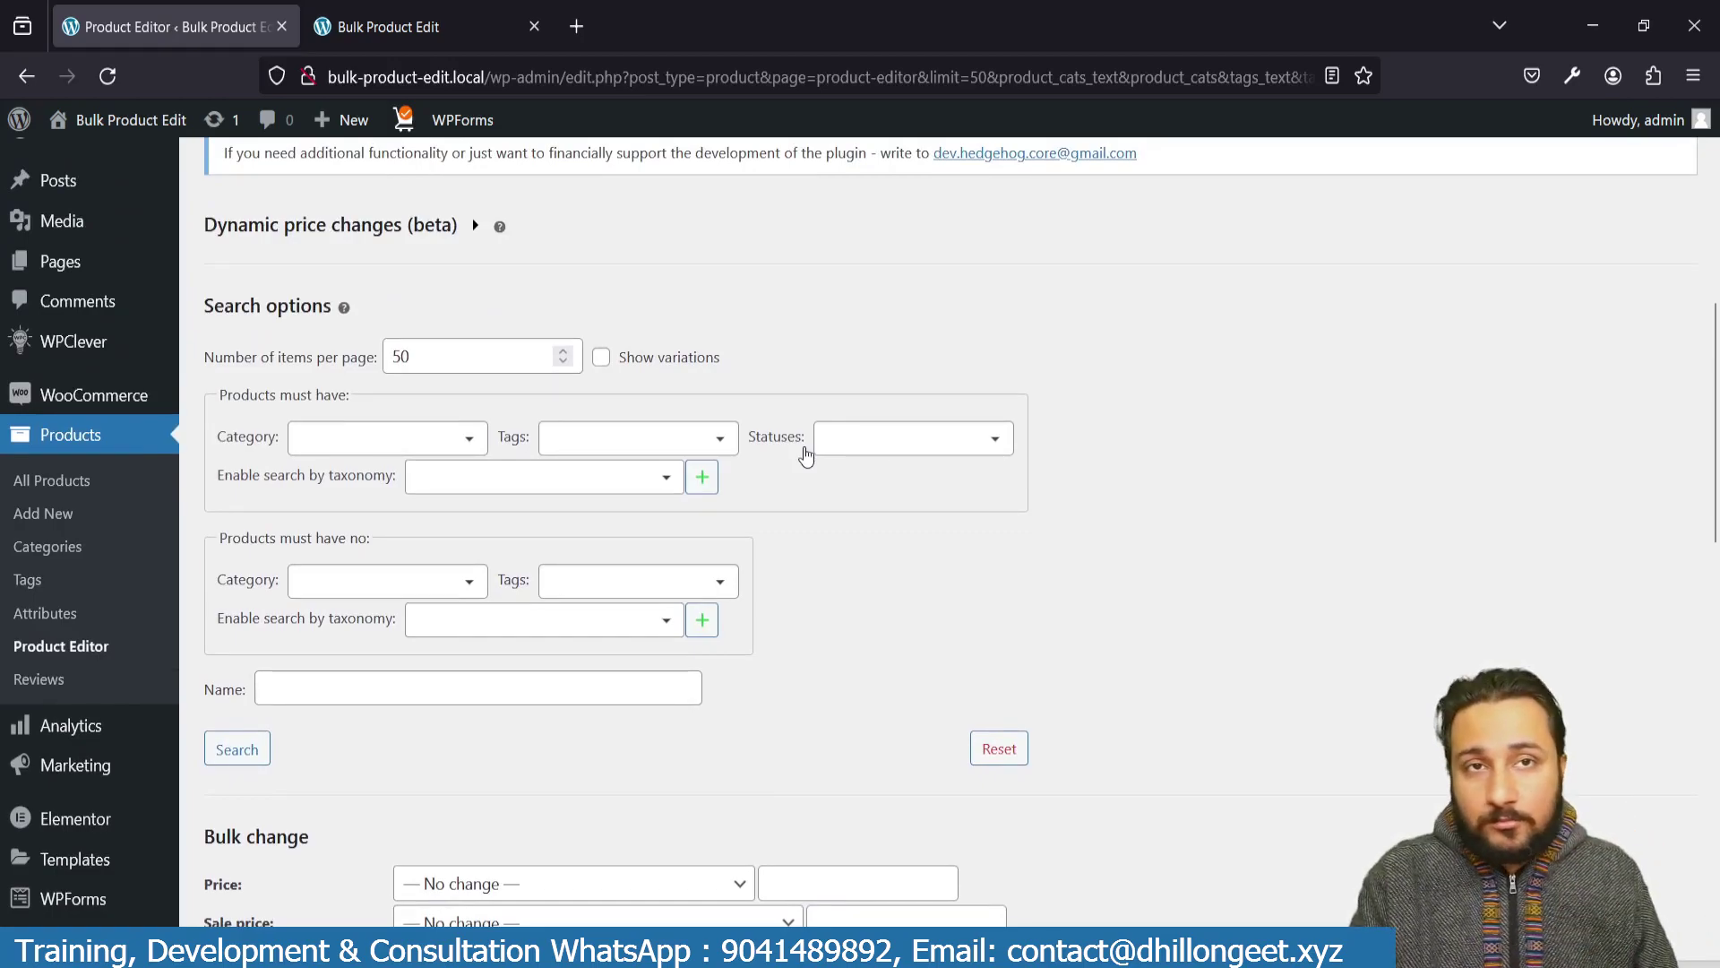
scroll(776, 428, down, 1)
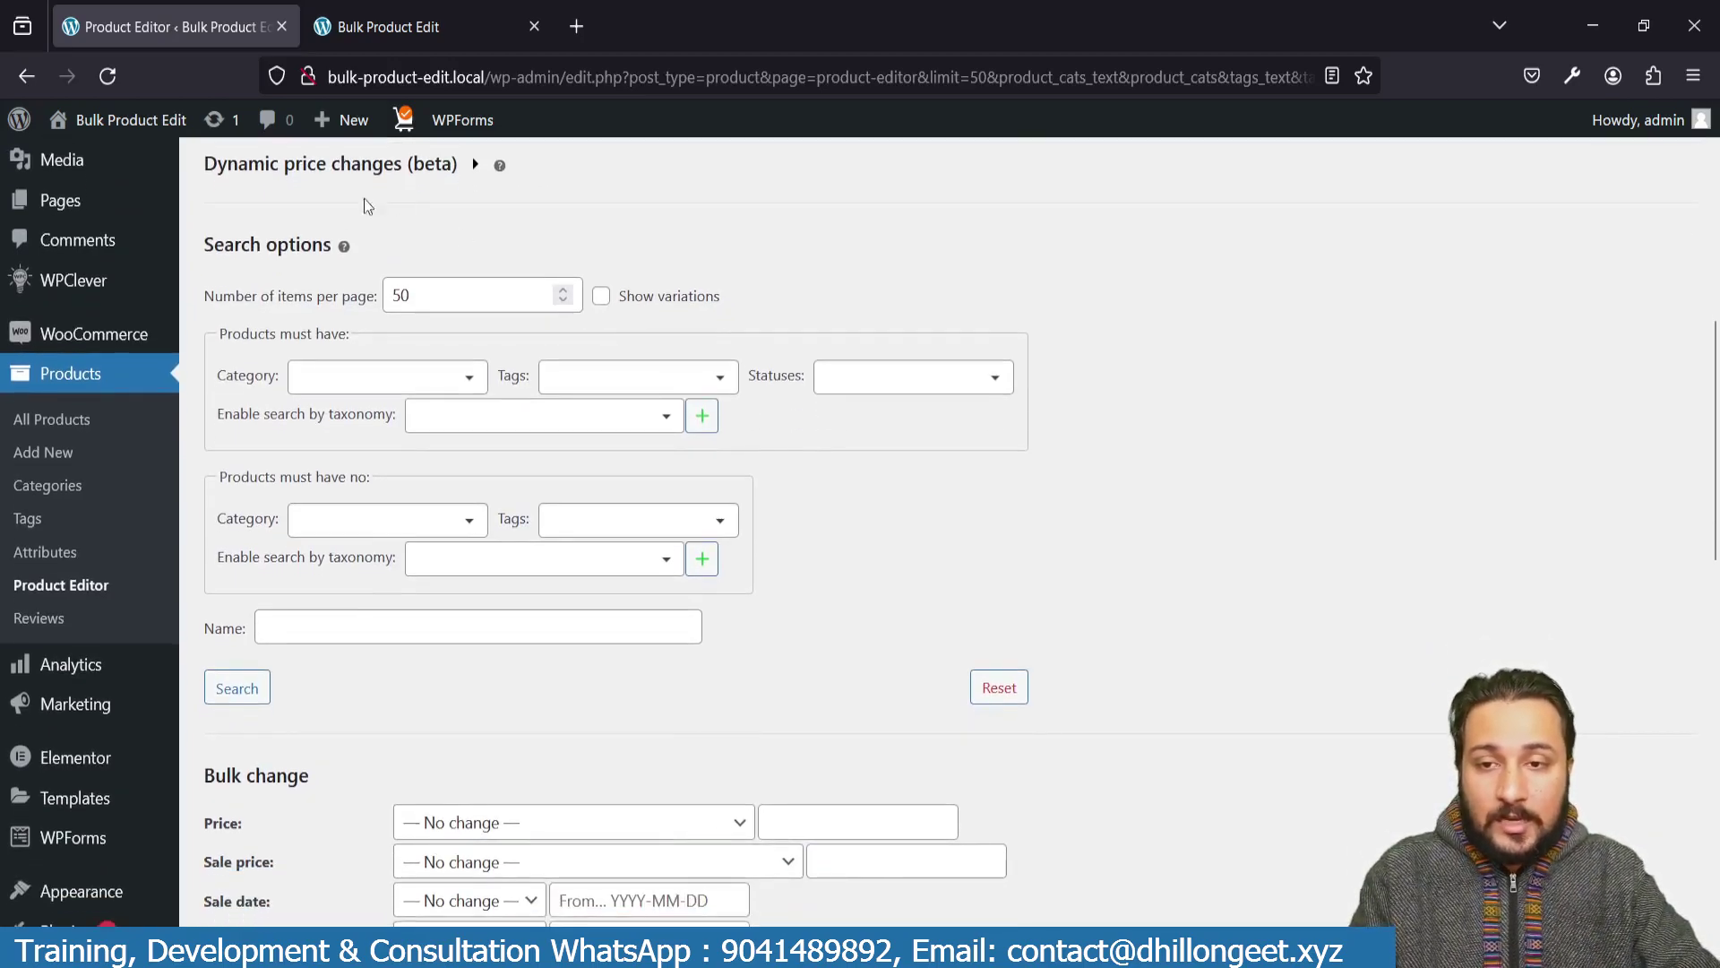
scroll(468, 399, down, 7)
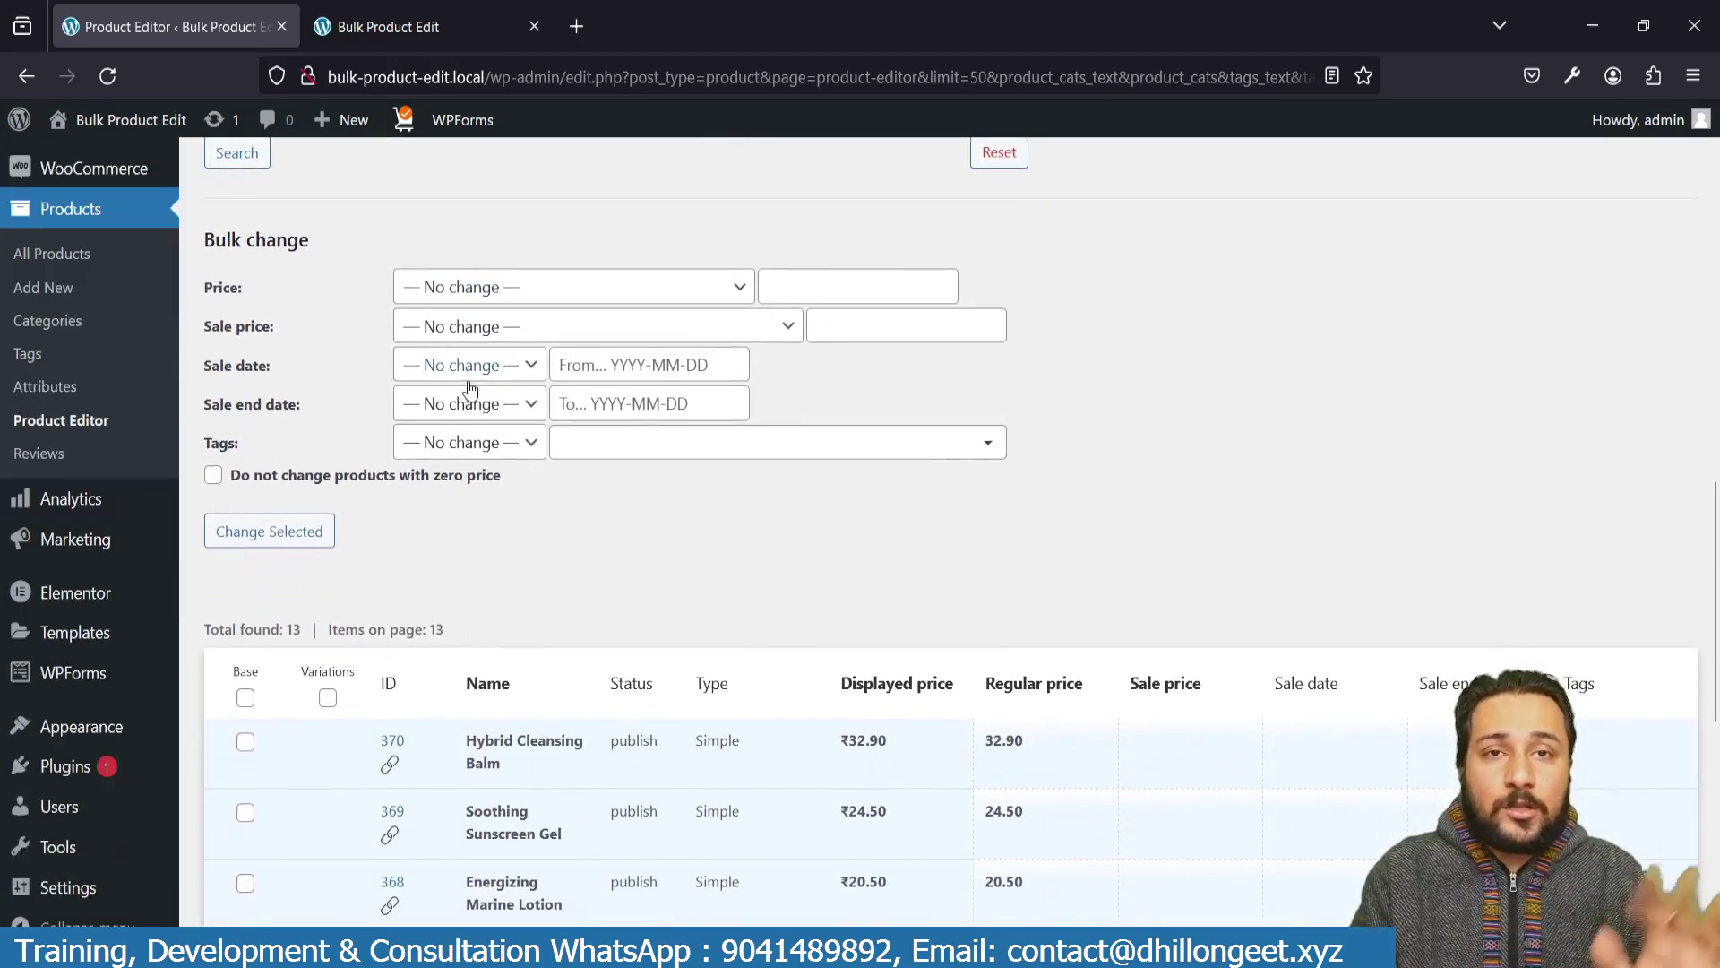
scroll(259, 385, up, 6)
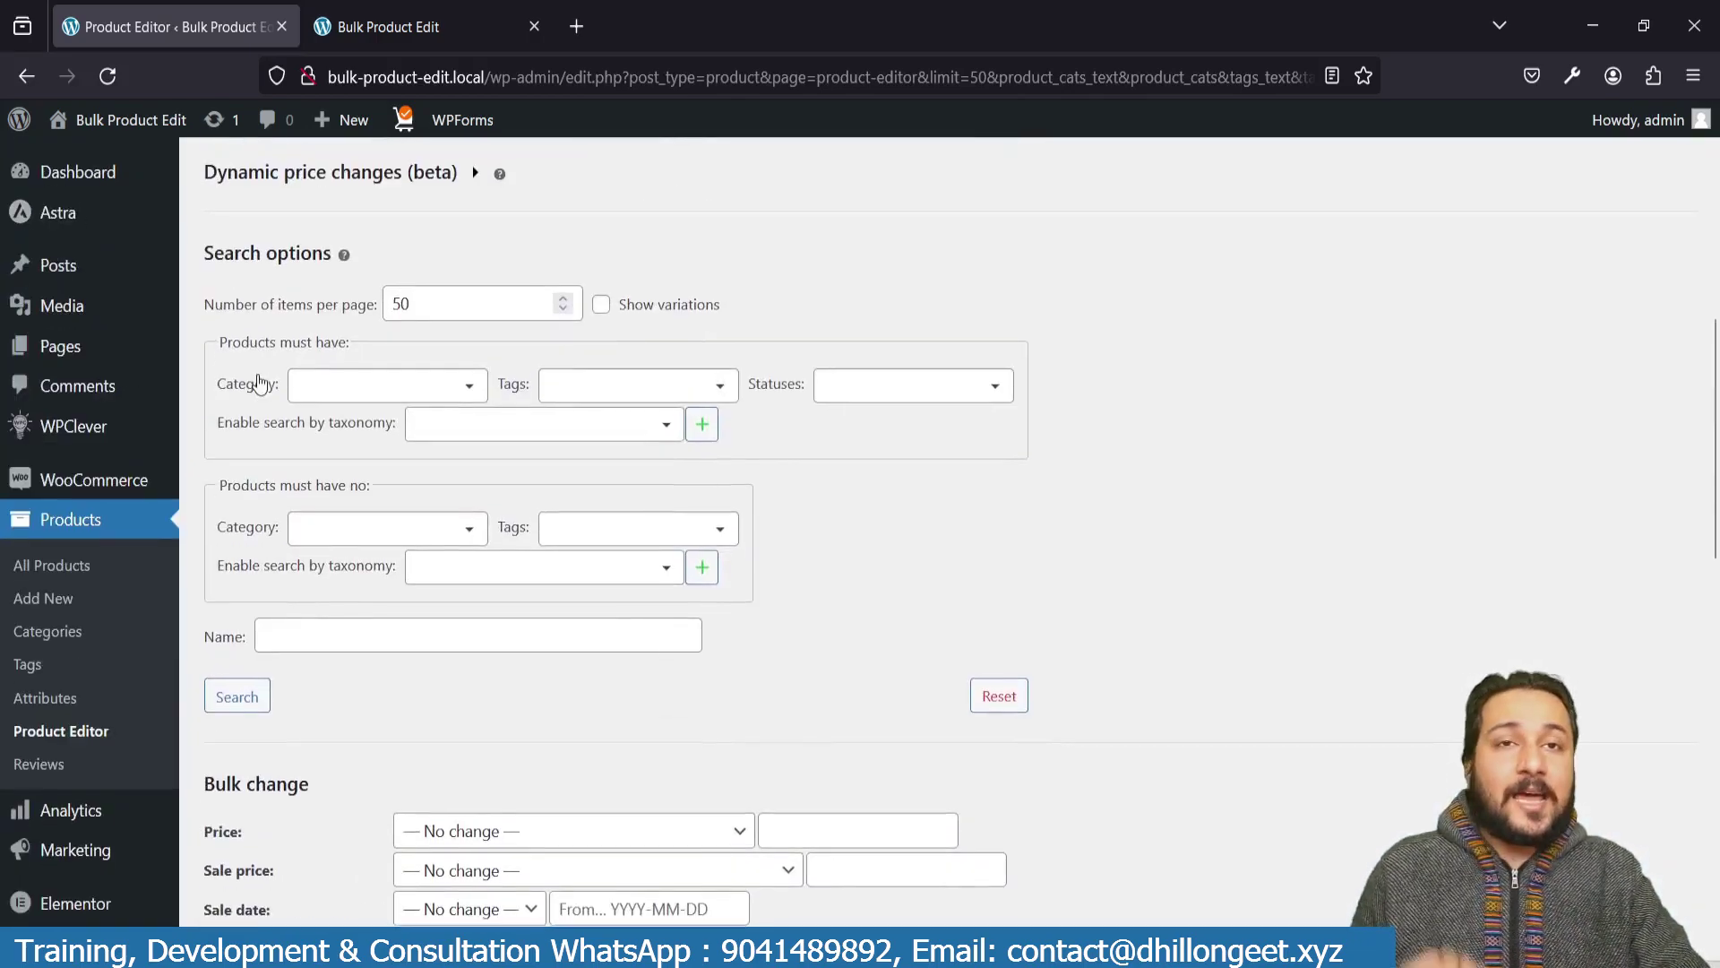
scroll(259, 383, down, 10)
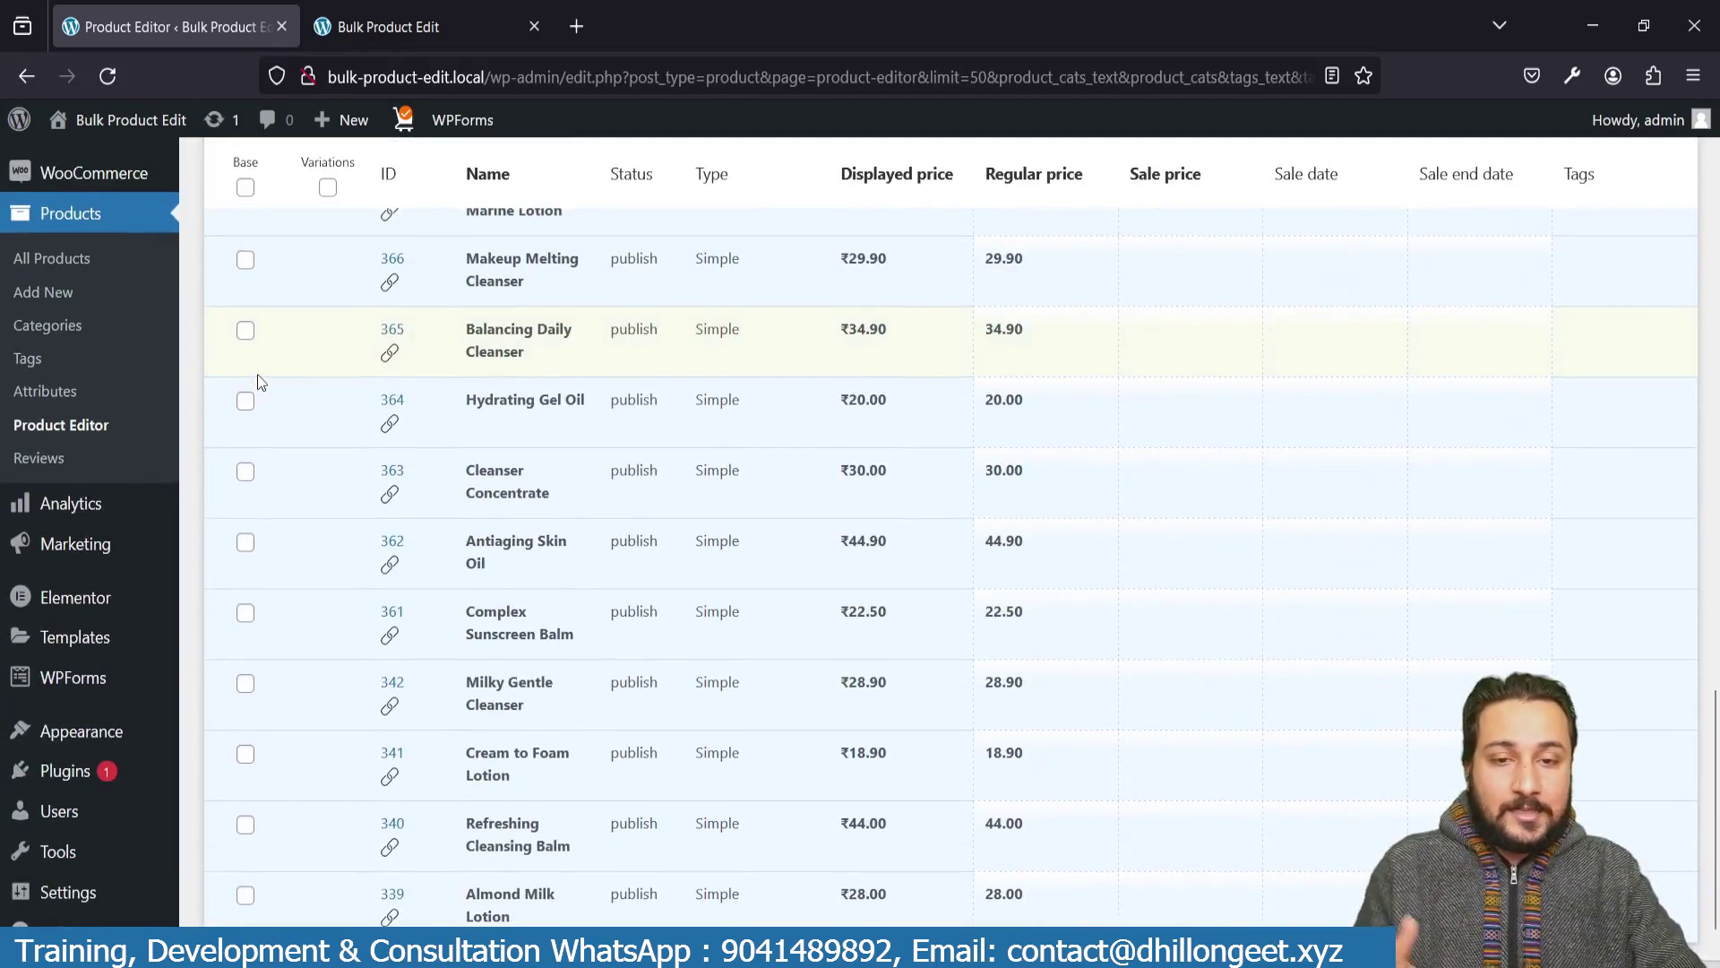
scroll(257, 379, up, 7)
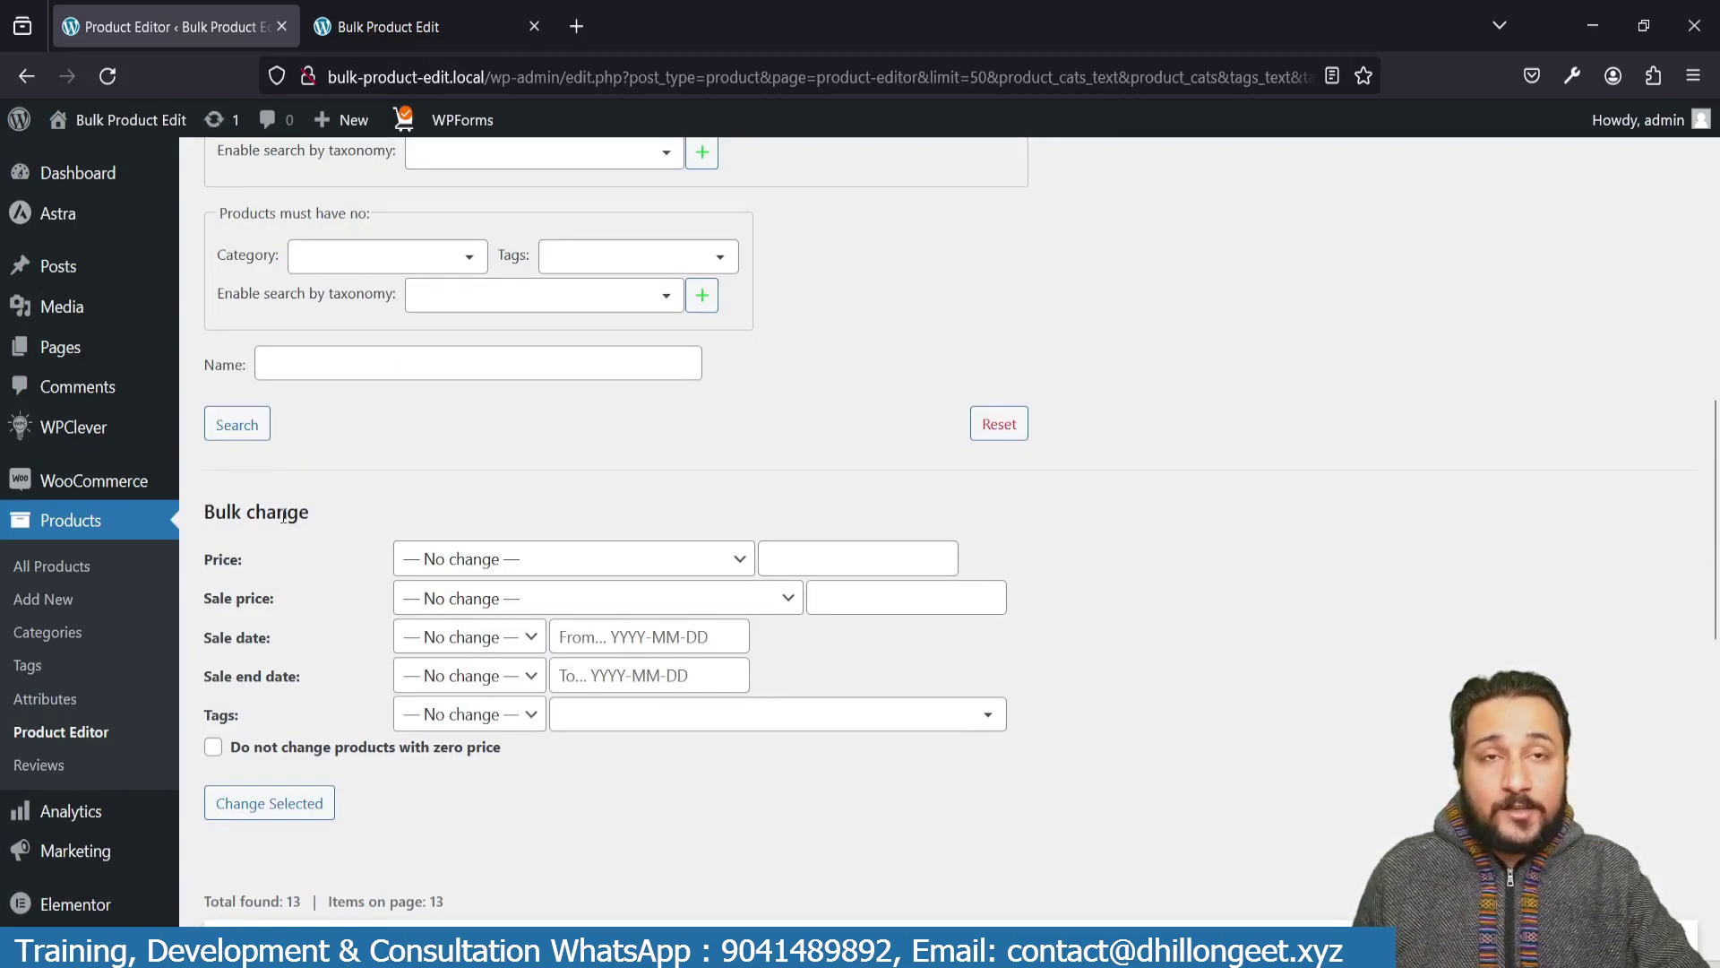
- Examine the bulk change choices for Price and Sale date, leaving both at No change
scroll(284, 516, down, 2)
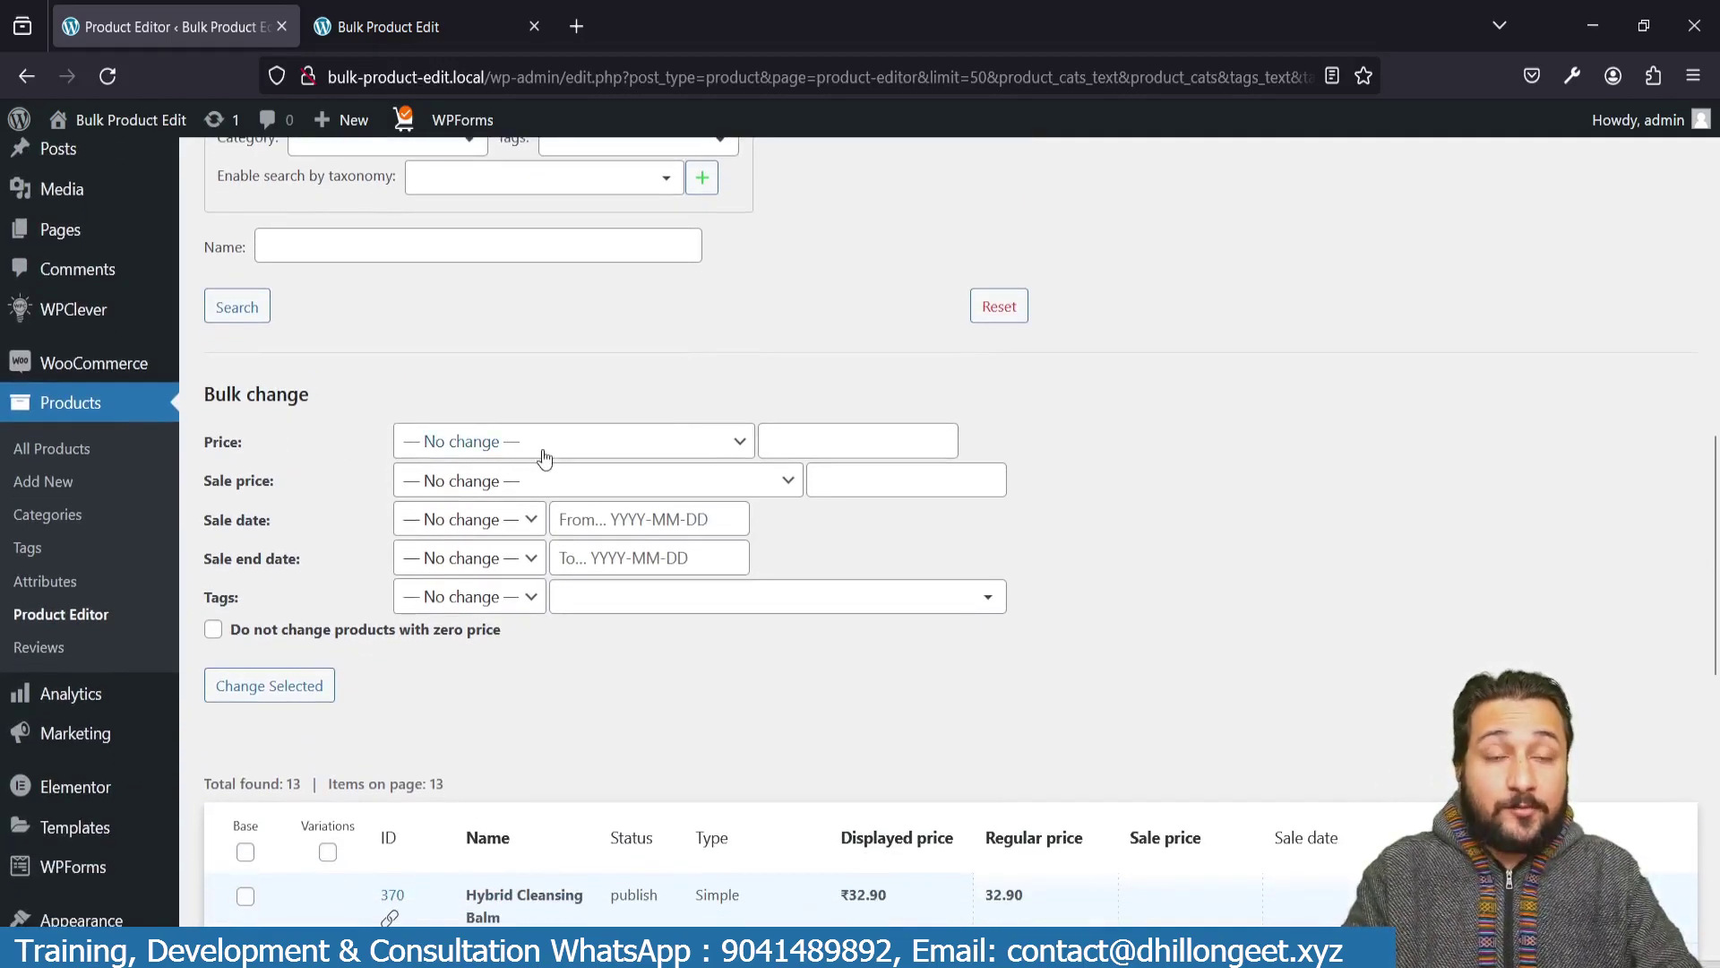
click(545, 459)
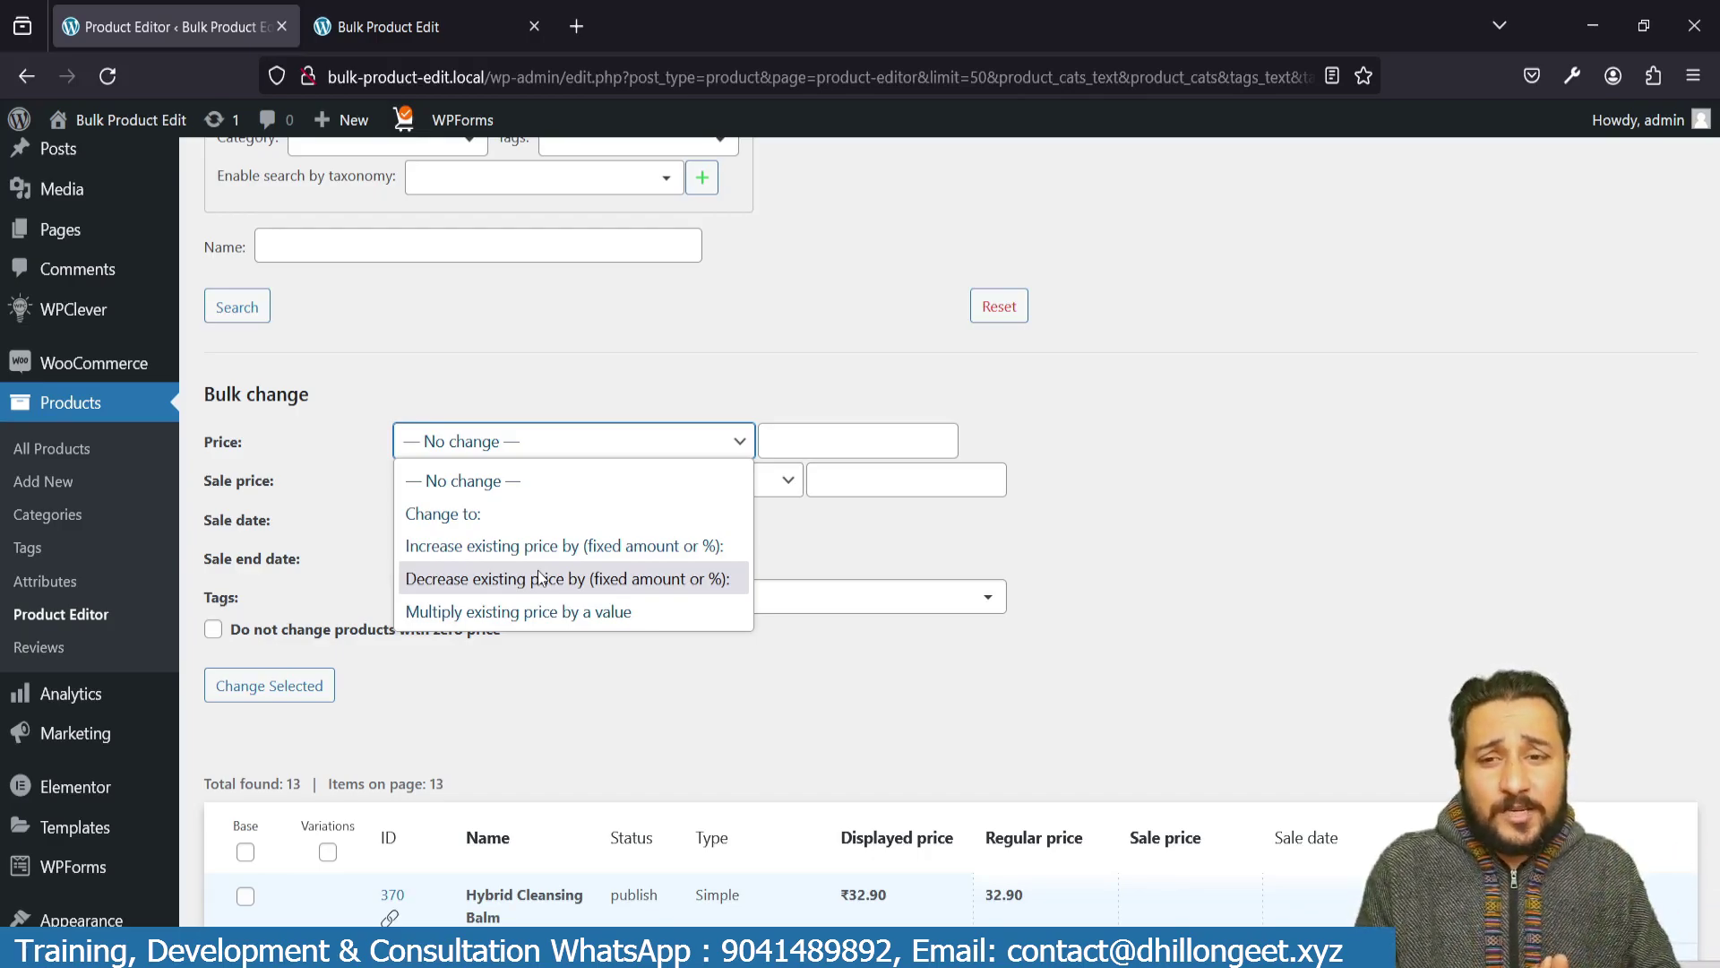
click(338, 528)
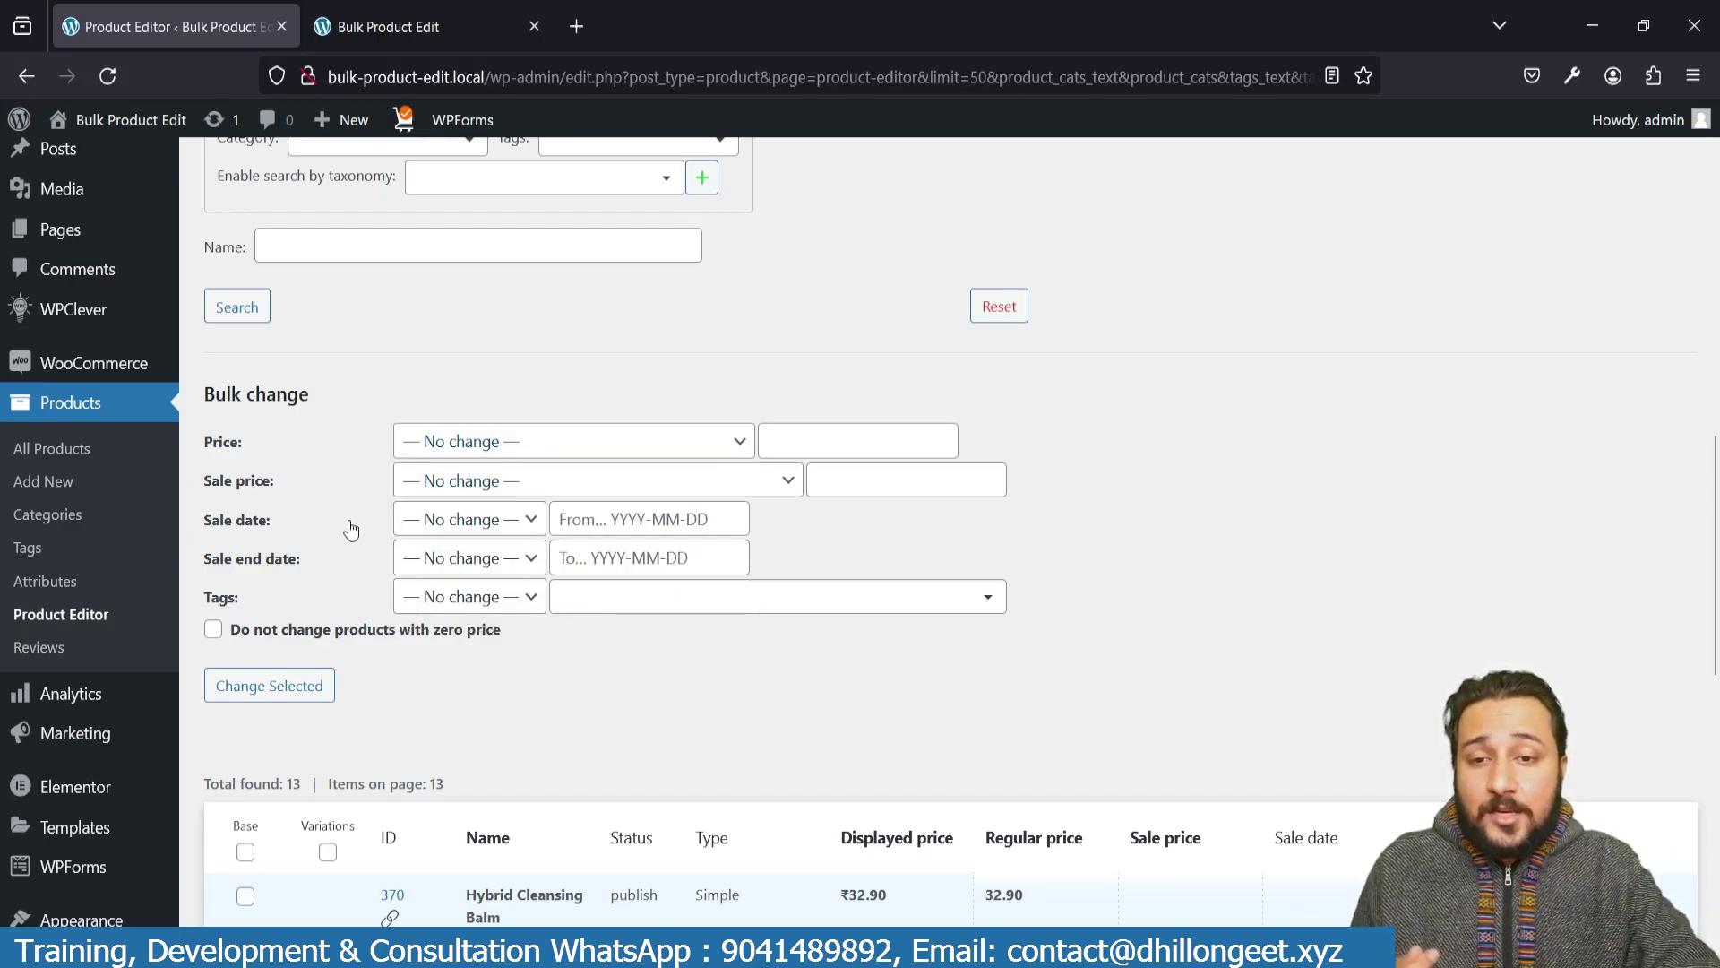
click(510, 525)
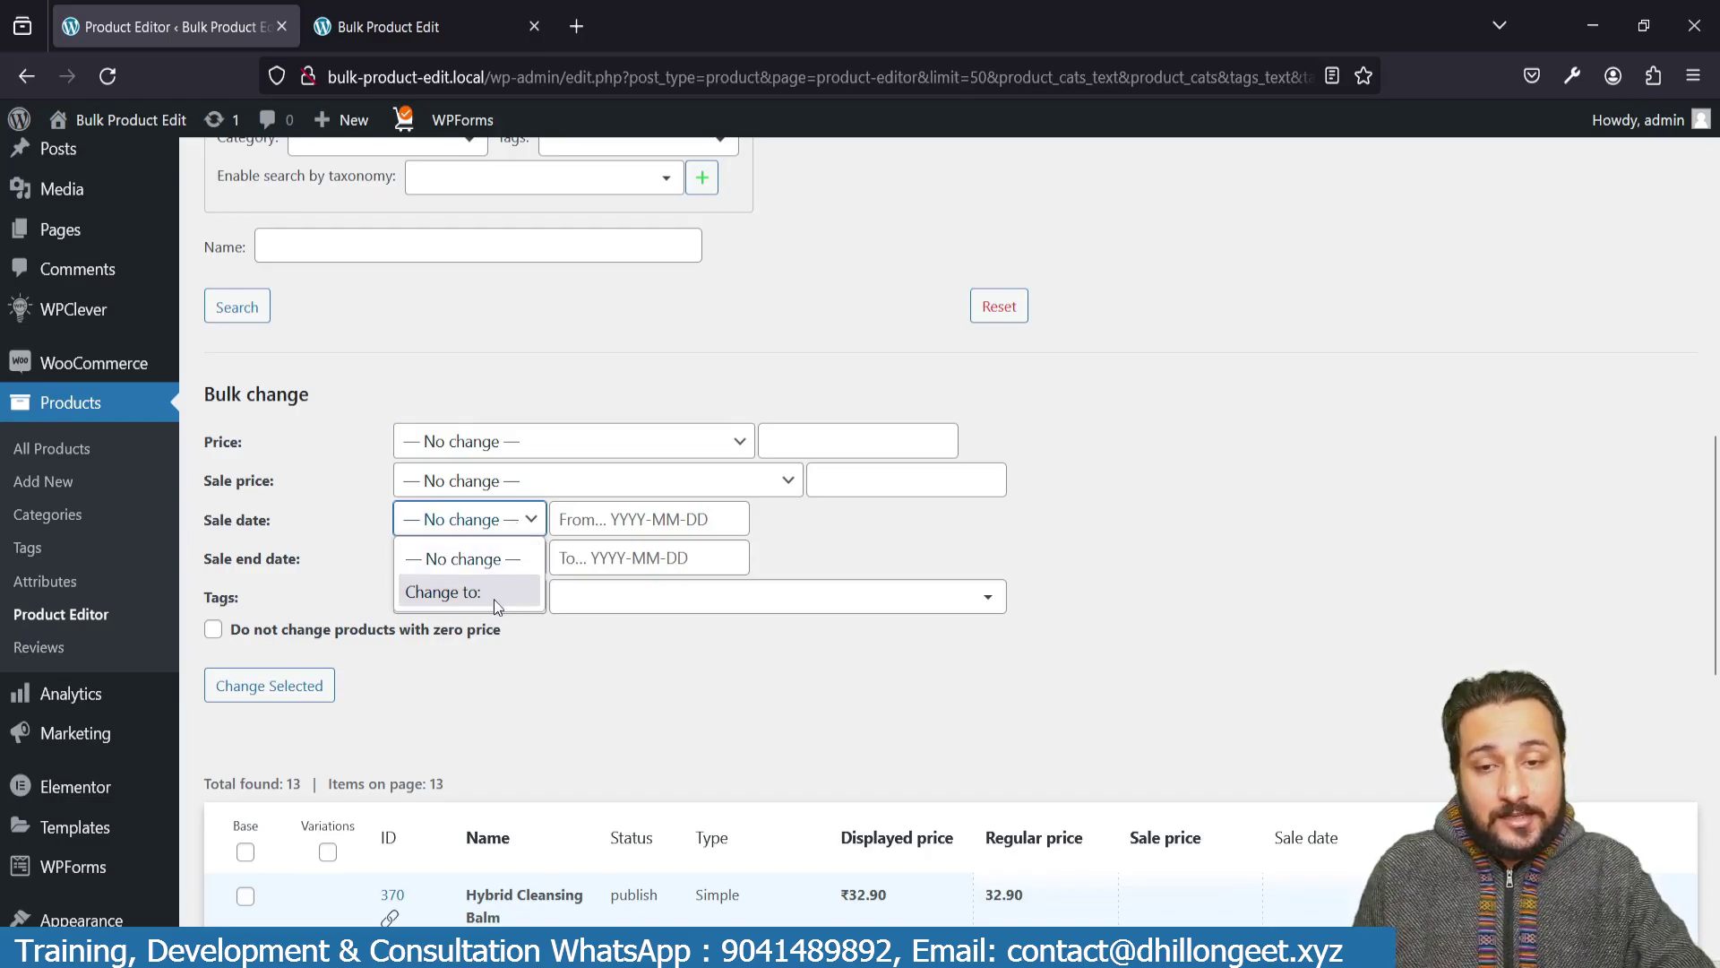
click(339, 536)
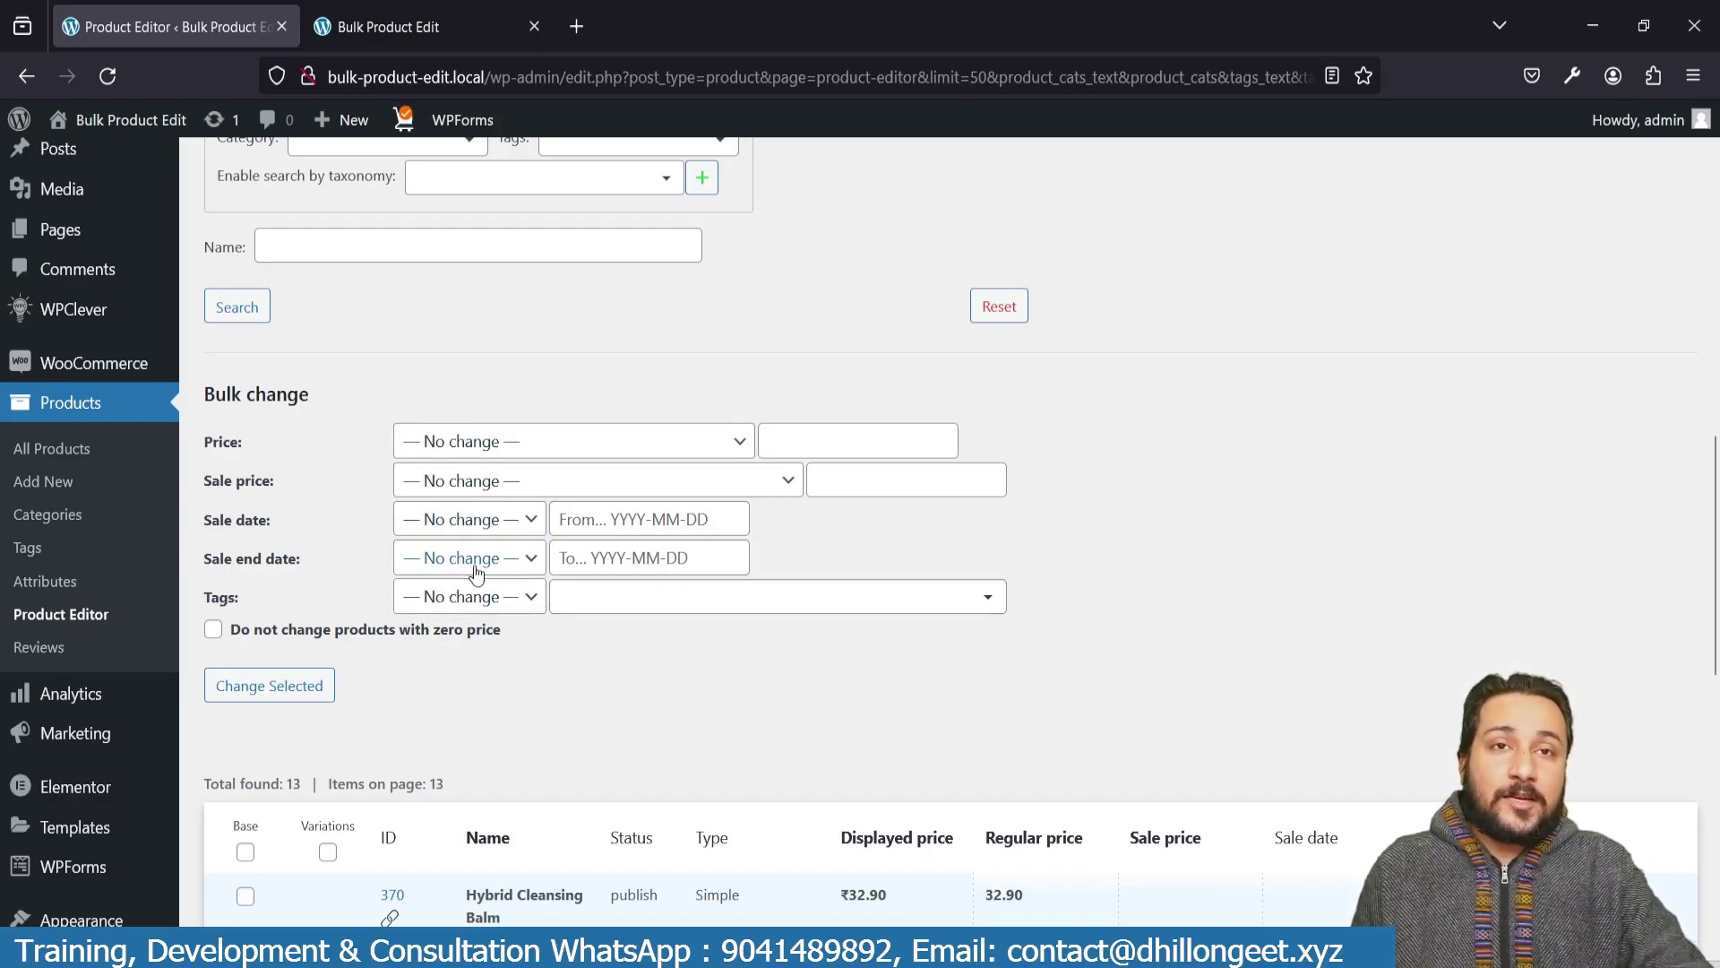
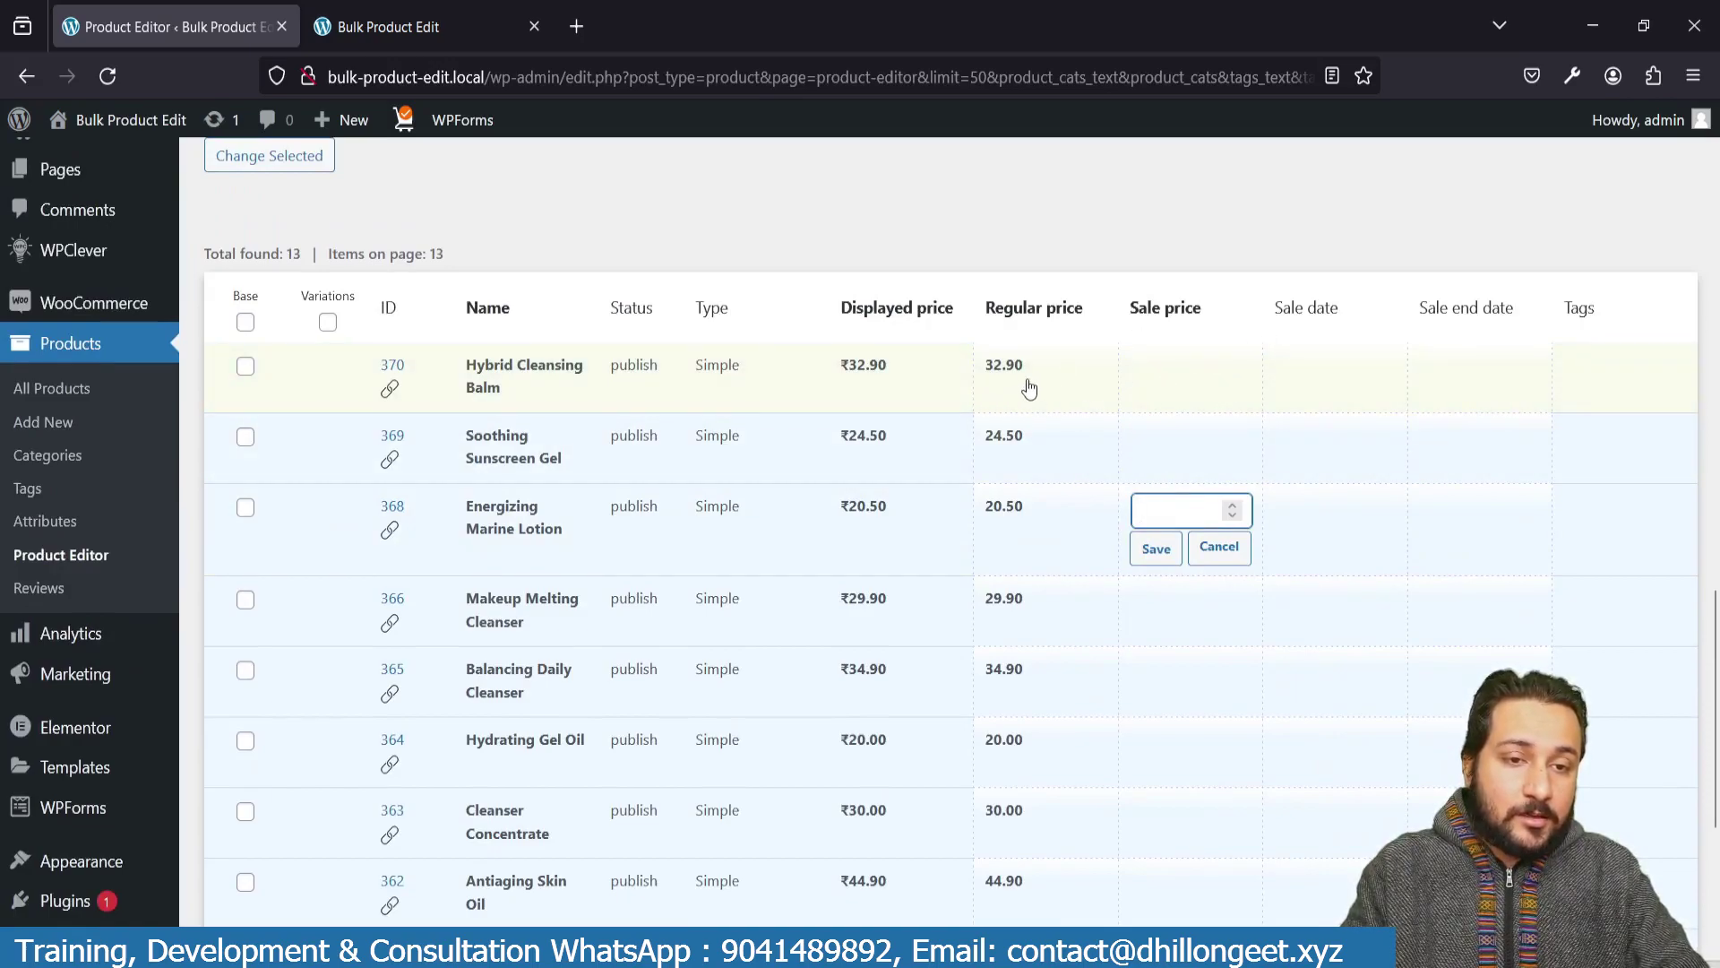
click(1165, 381)
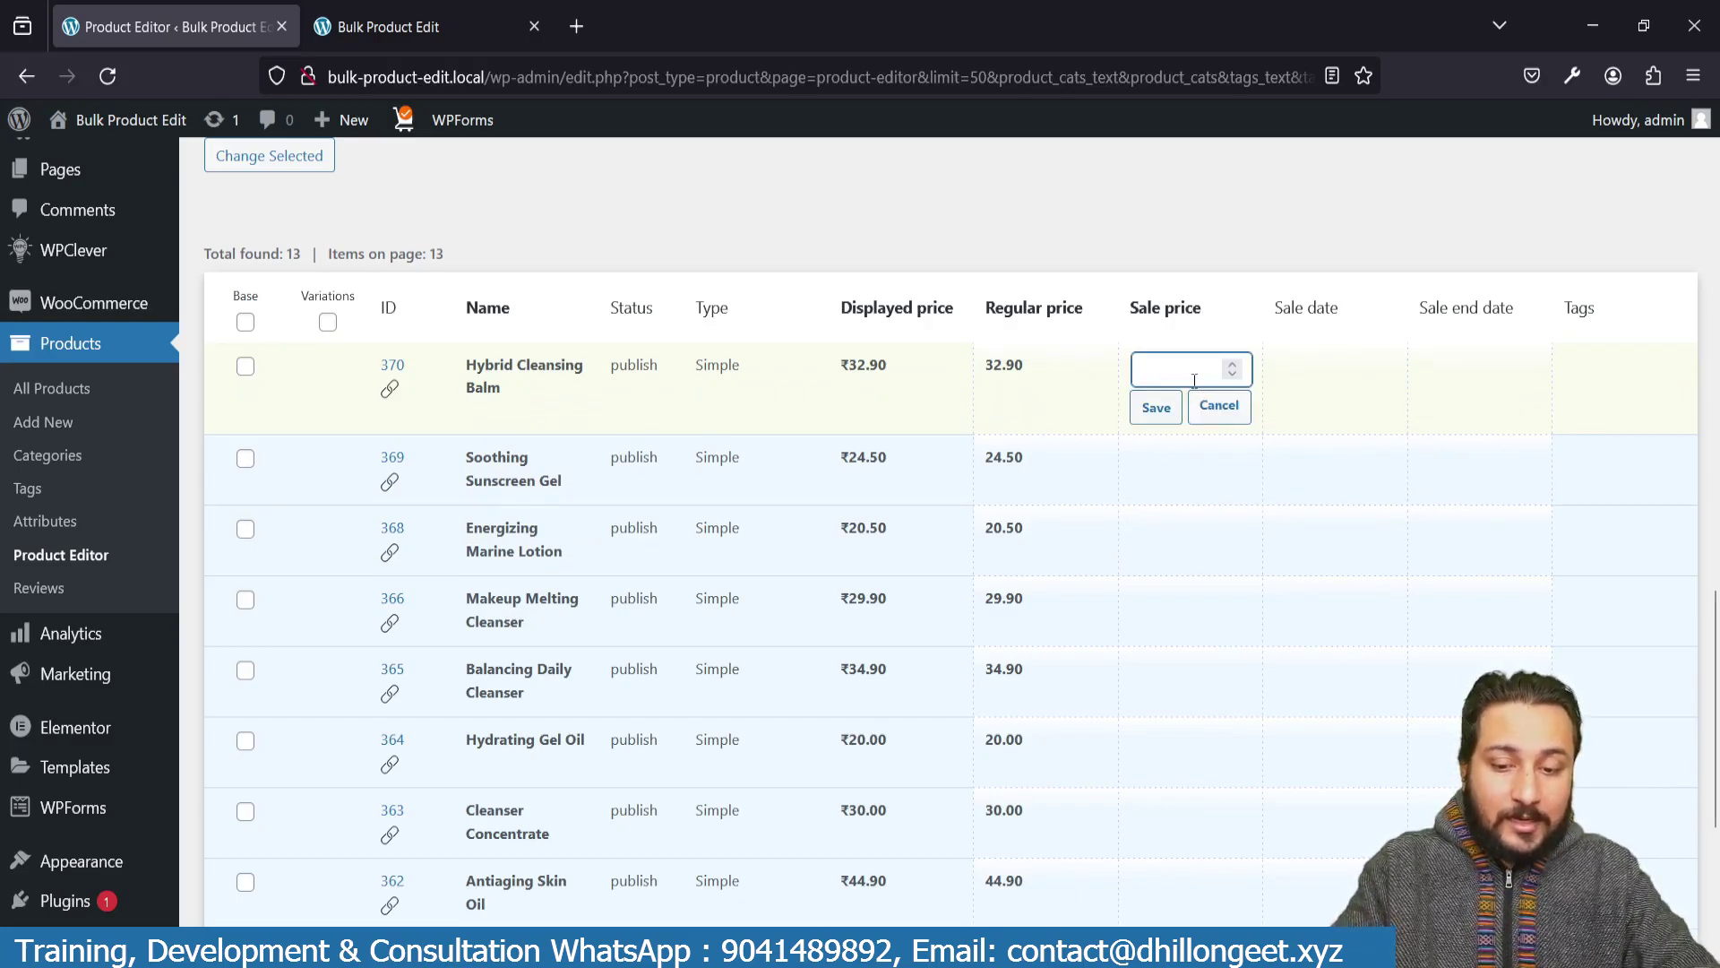
text(23)
key(BackSpace)
key(BackSpace)
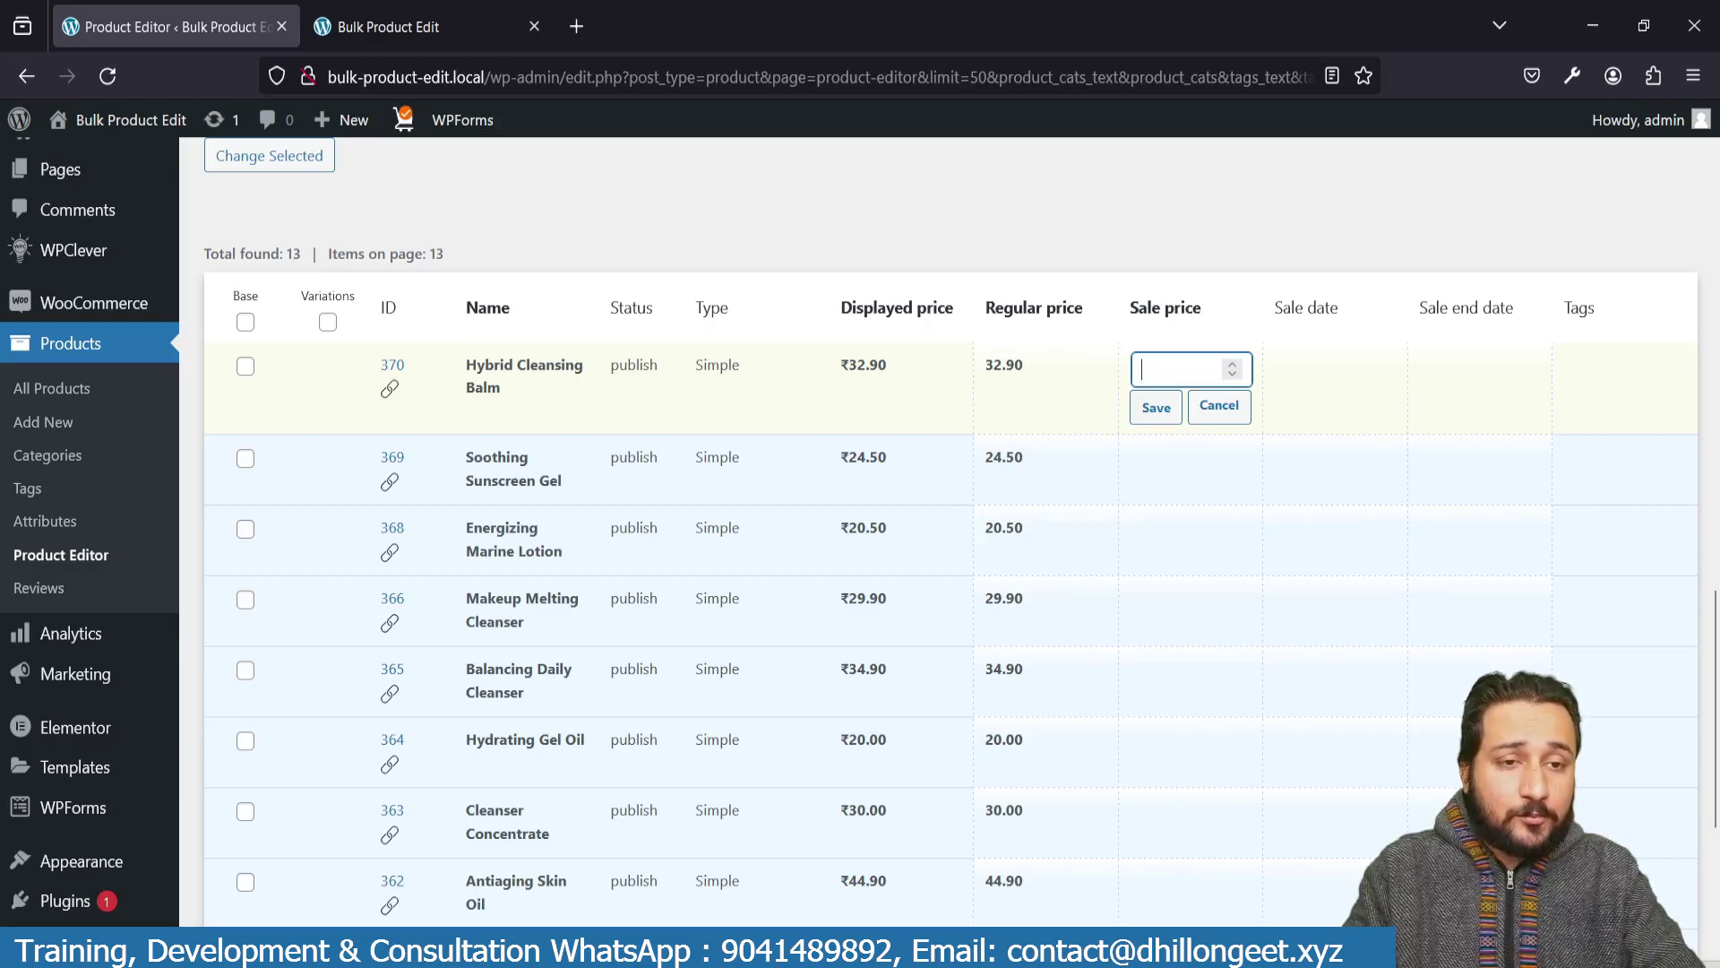
click(1174, 405)
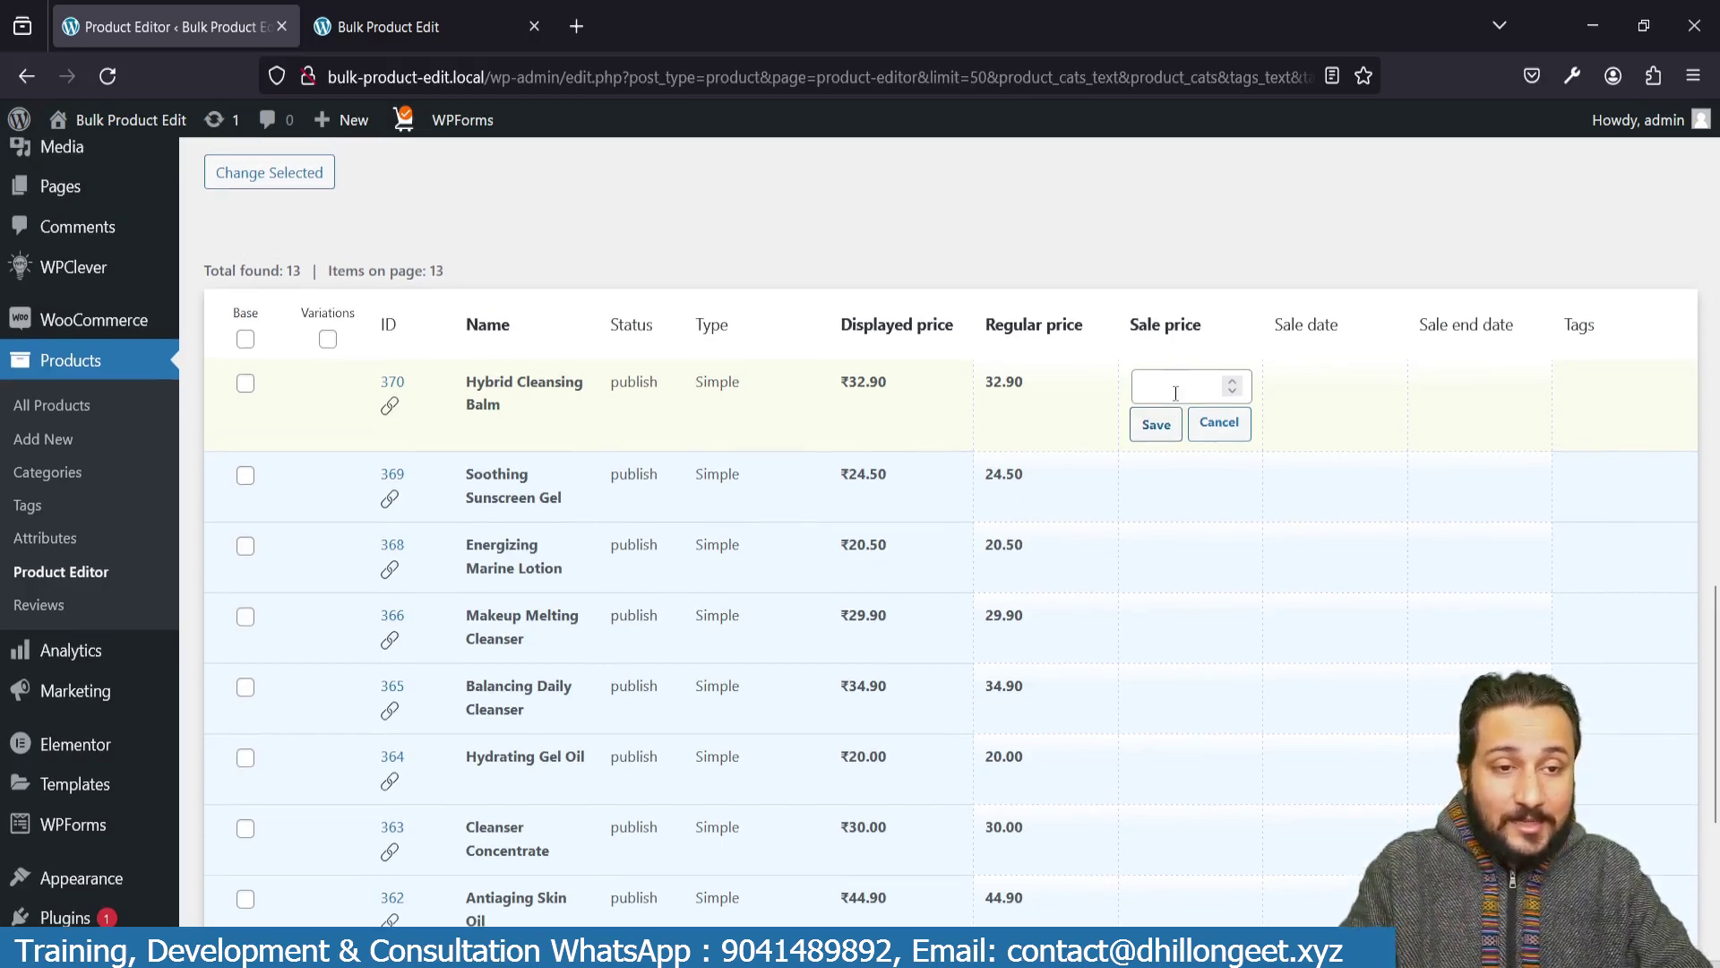
- Configure the bulk sale price change to decrease the existing sale price by 50%, without rounding
scroll(1176, 401, down, 2)
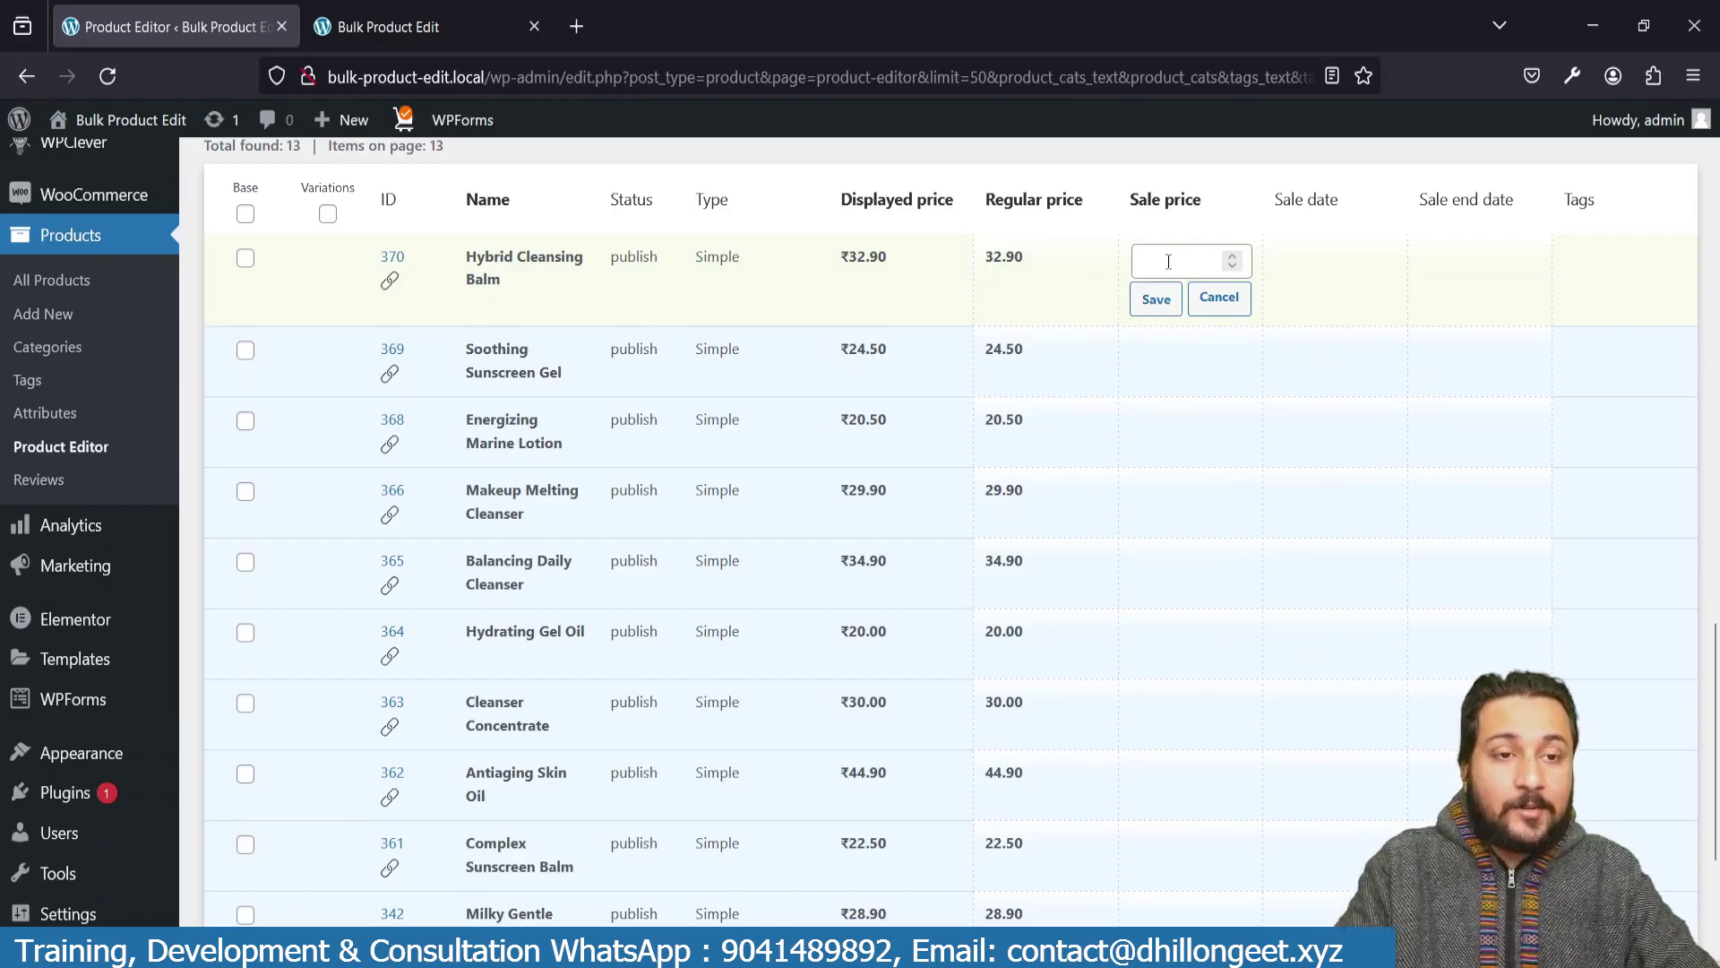
scroll(1168, 261, down, 5)
scroll(1165, 267, up, 10)
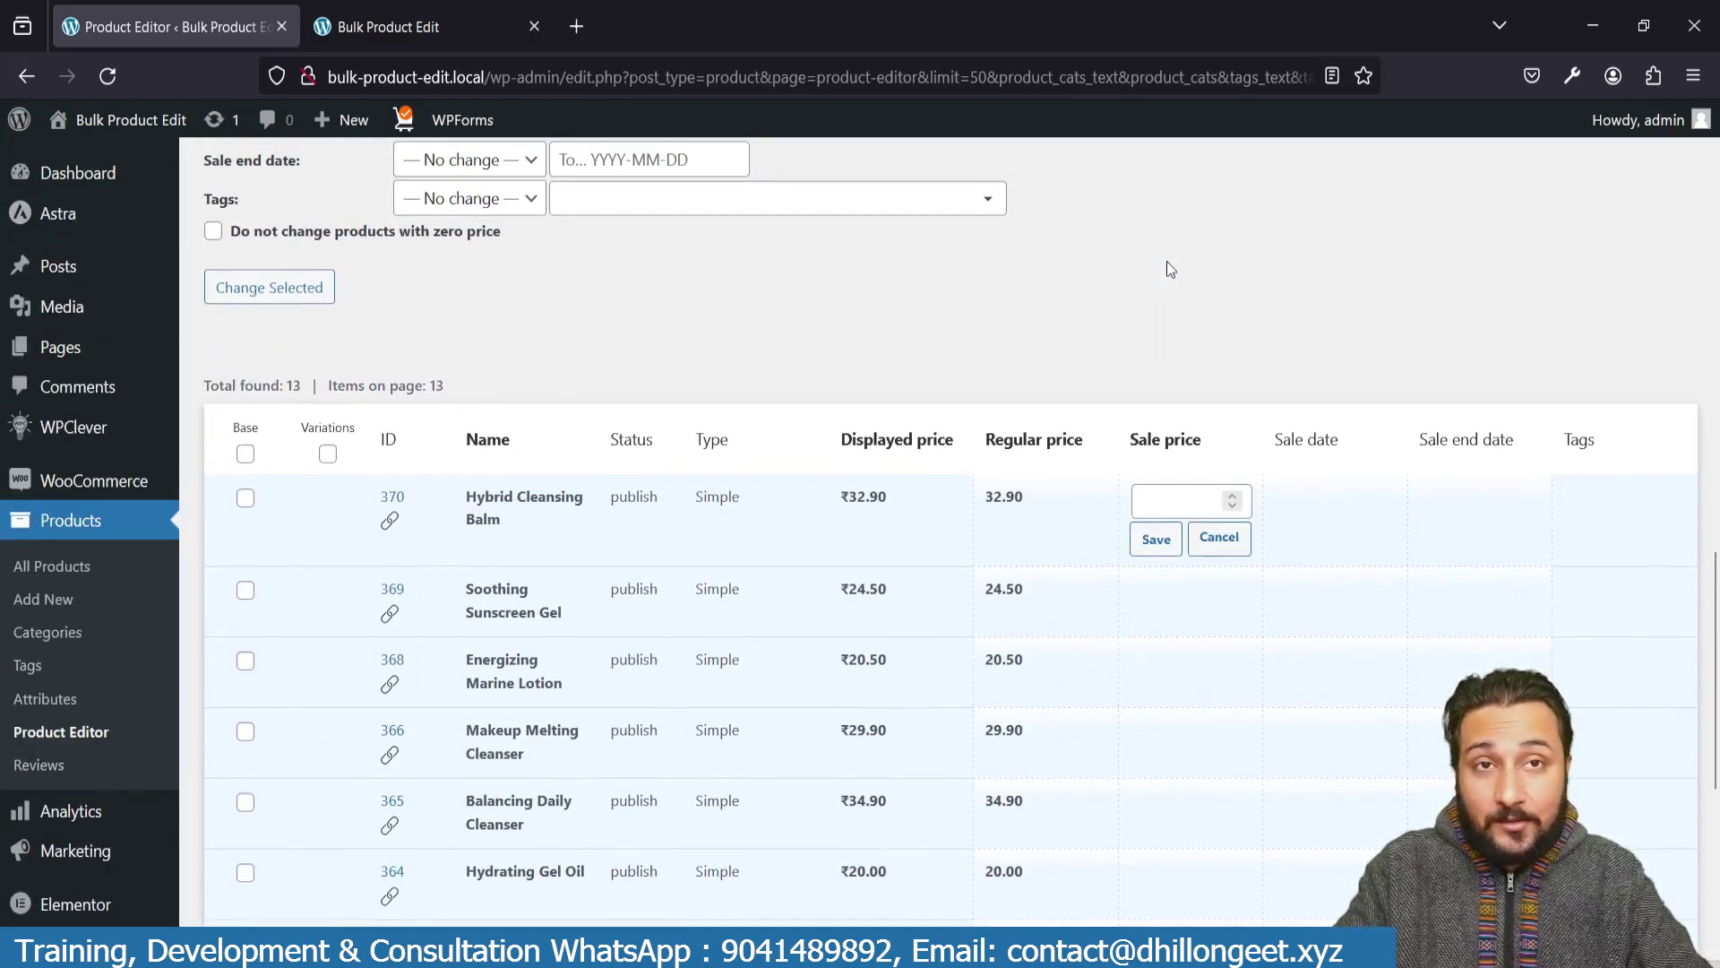
scroll(1166, 261, up, 5)
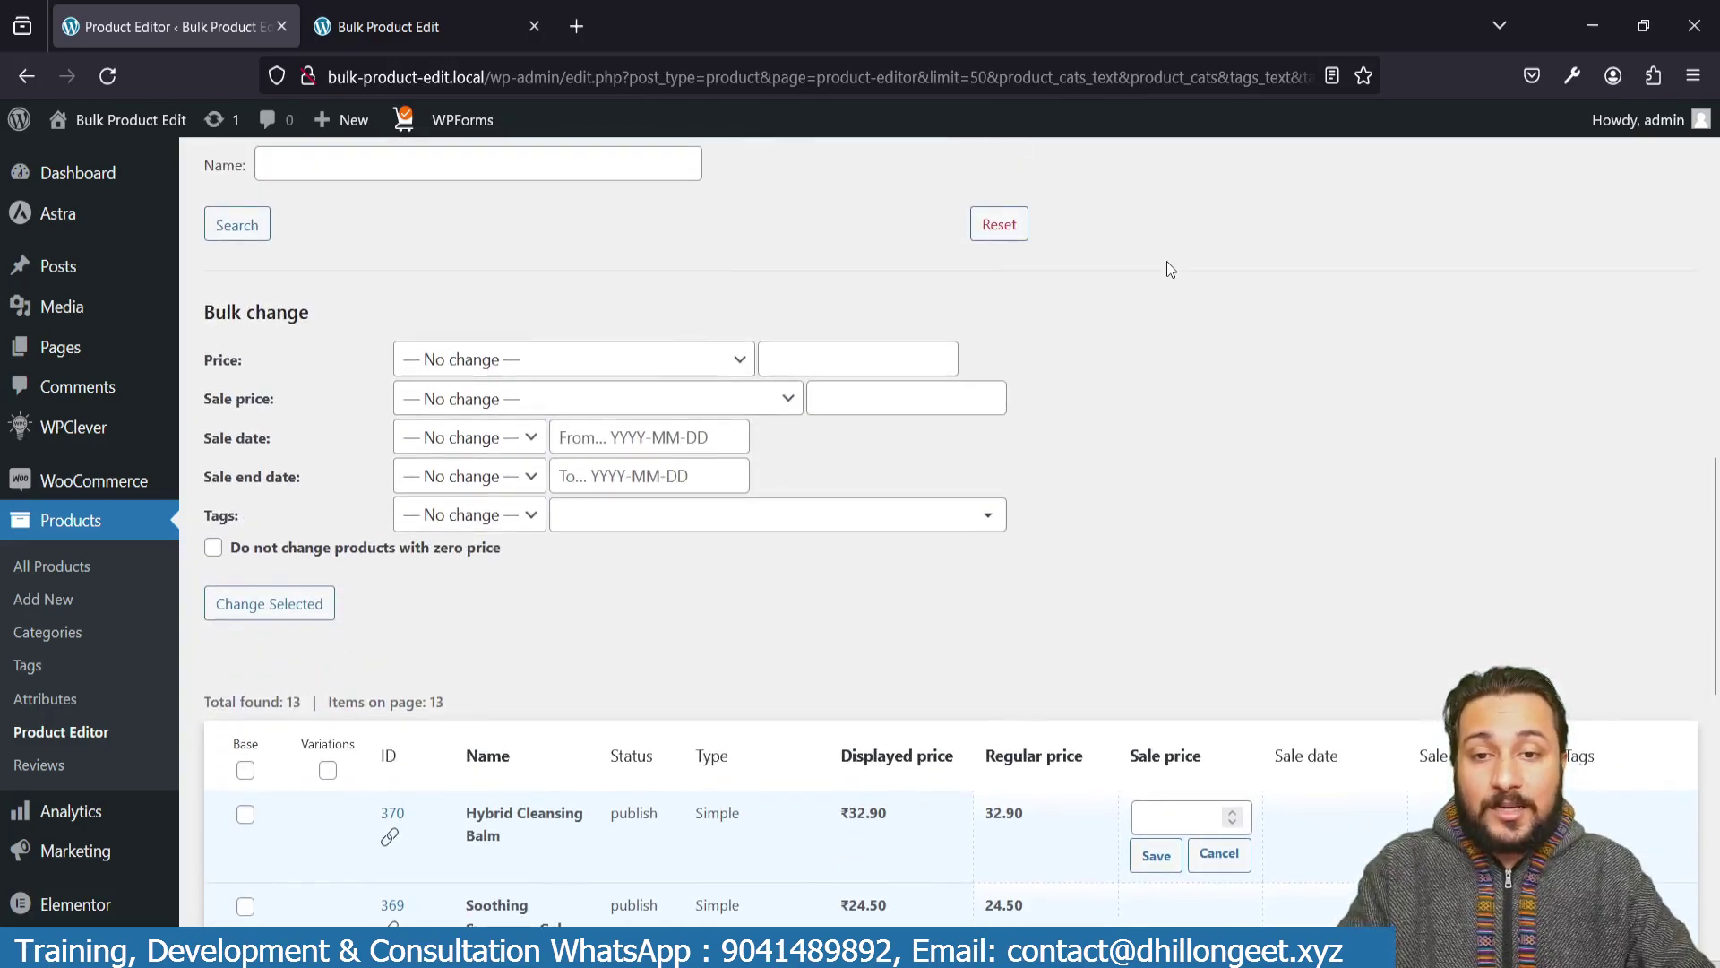
click(539, 409)
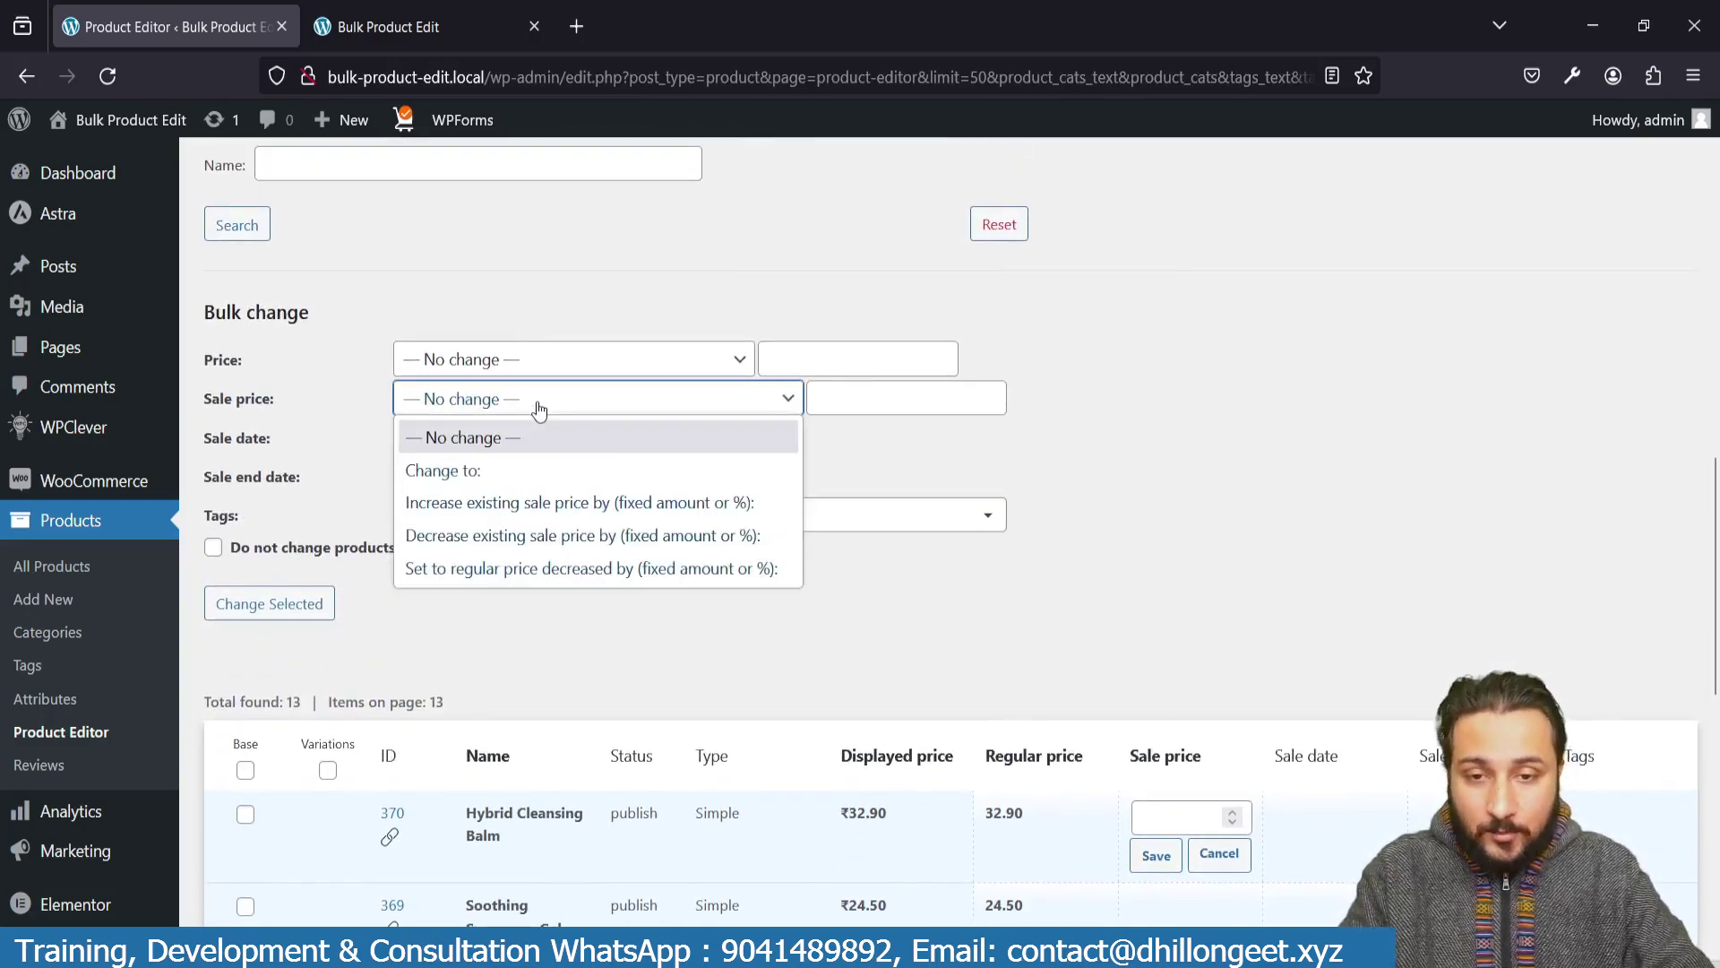
click(497, 538)
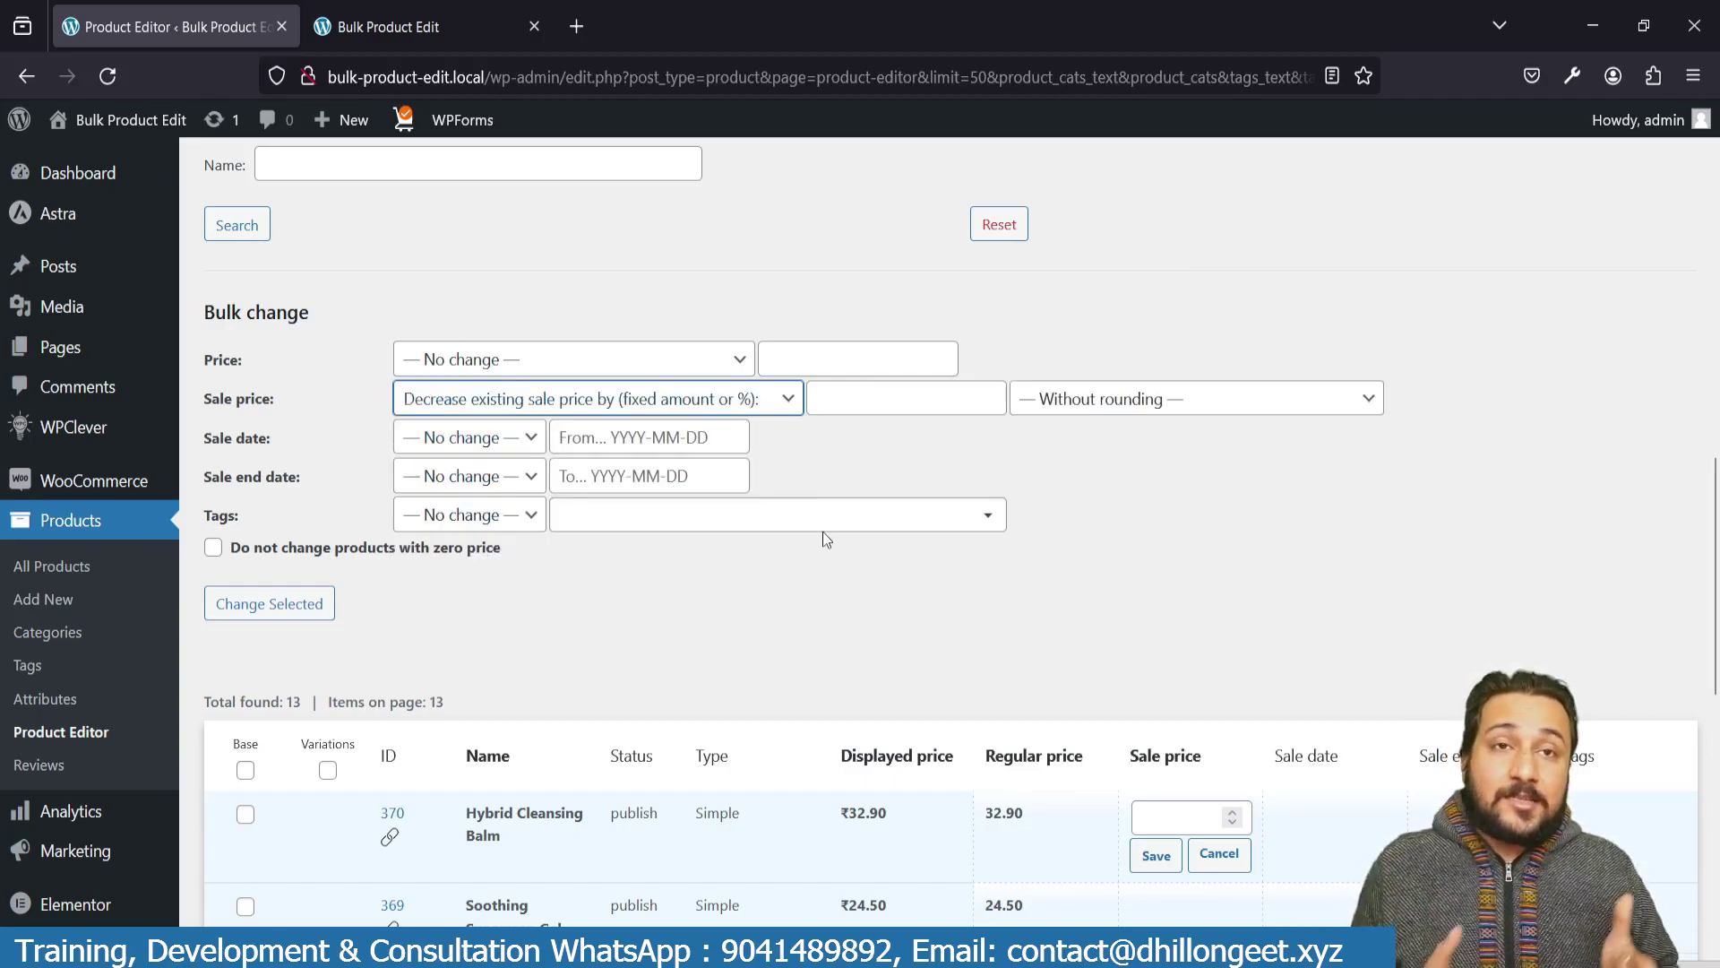
scroll(826, 538, down, 1)
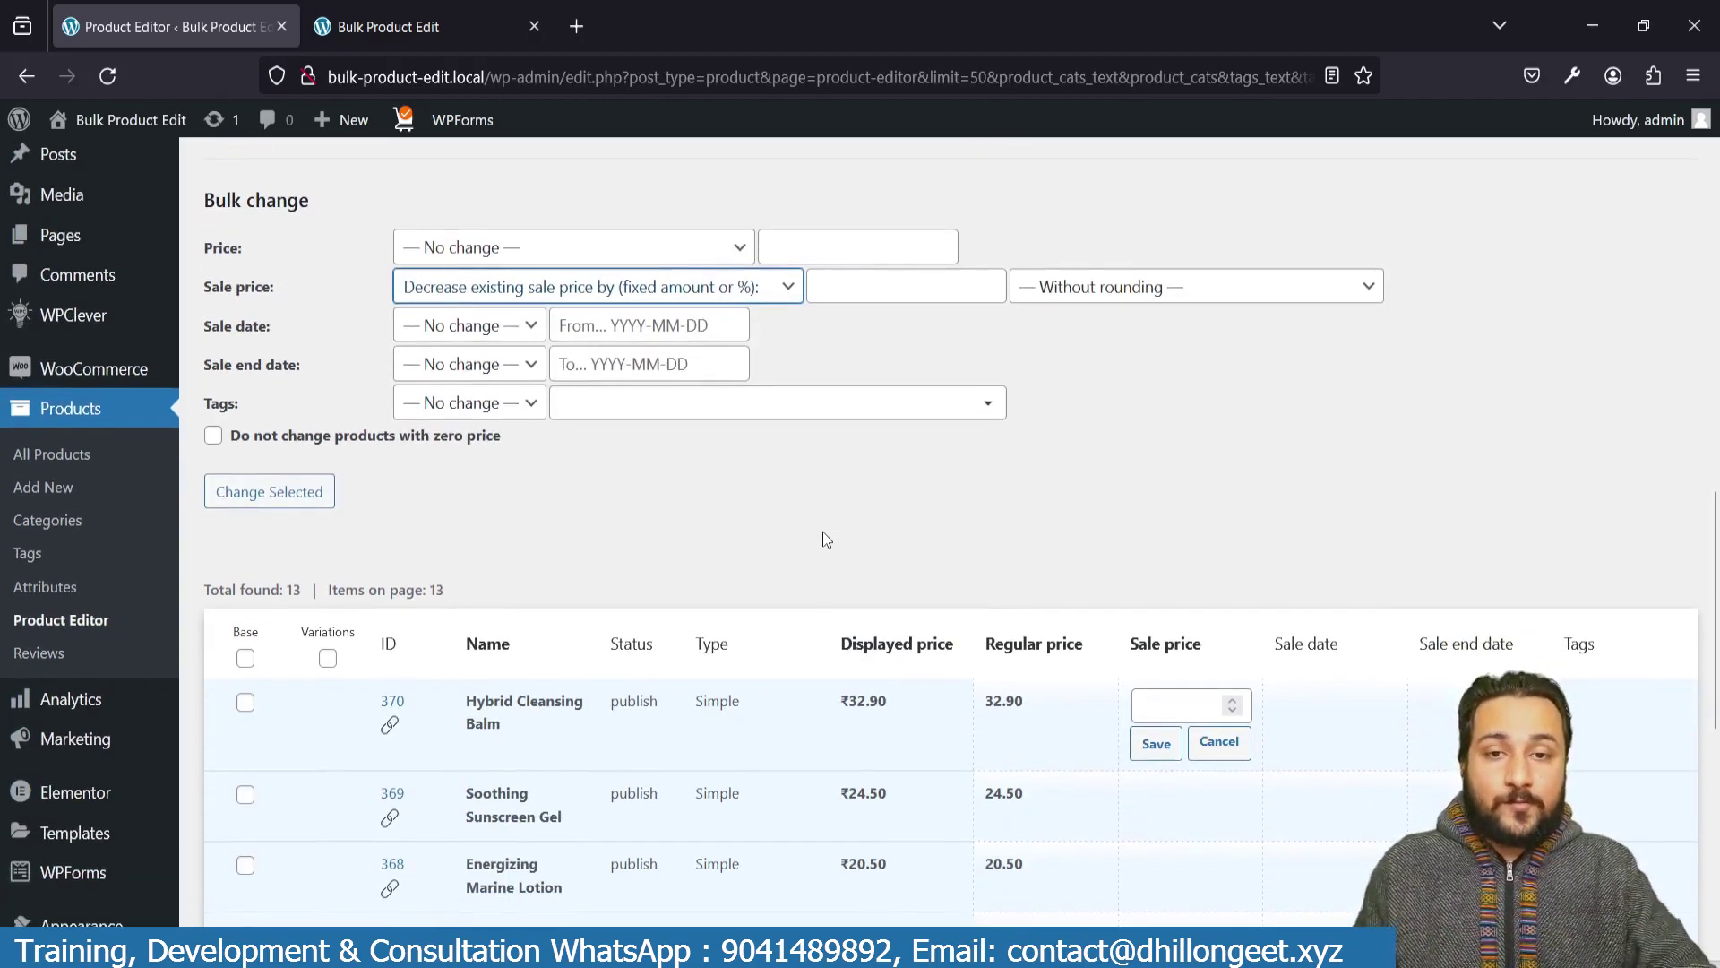
scroll(826, 539, up, 1)
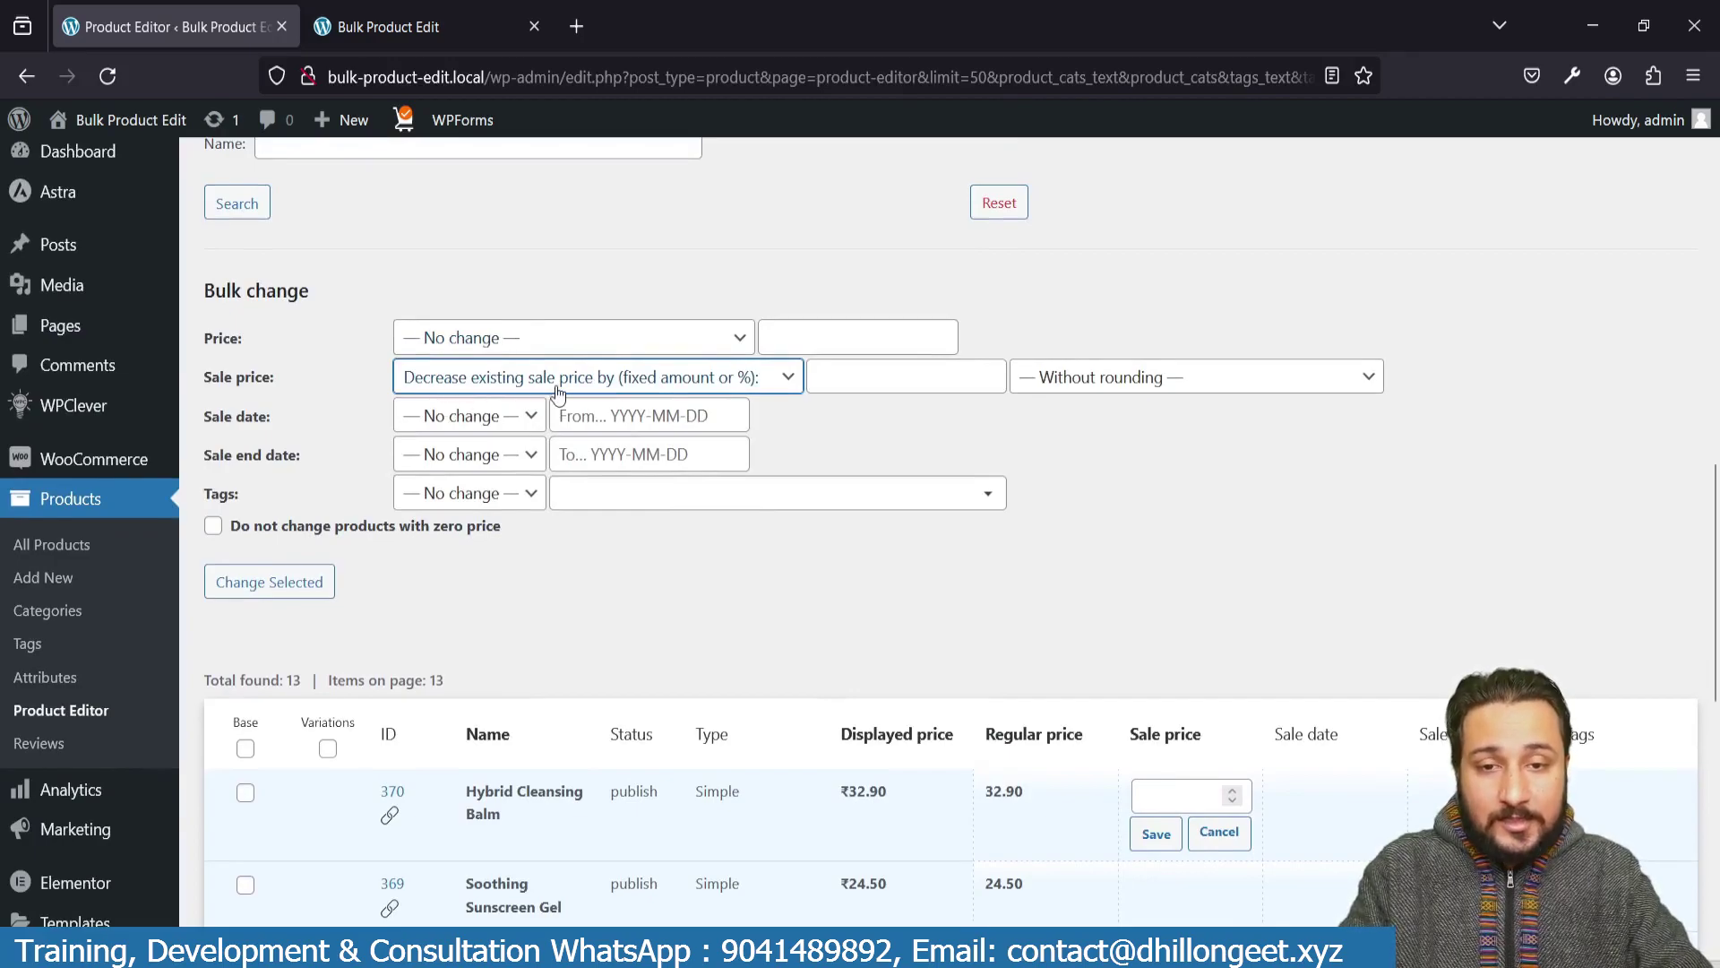
click(869, 380)
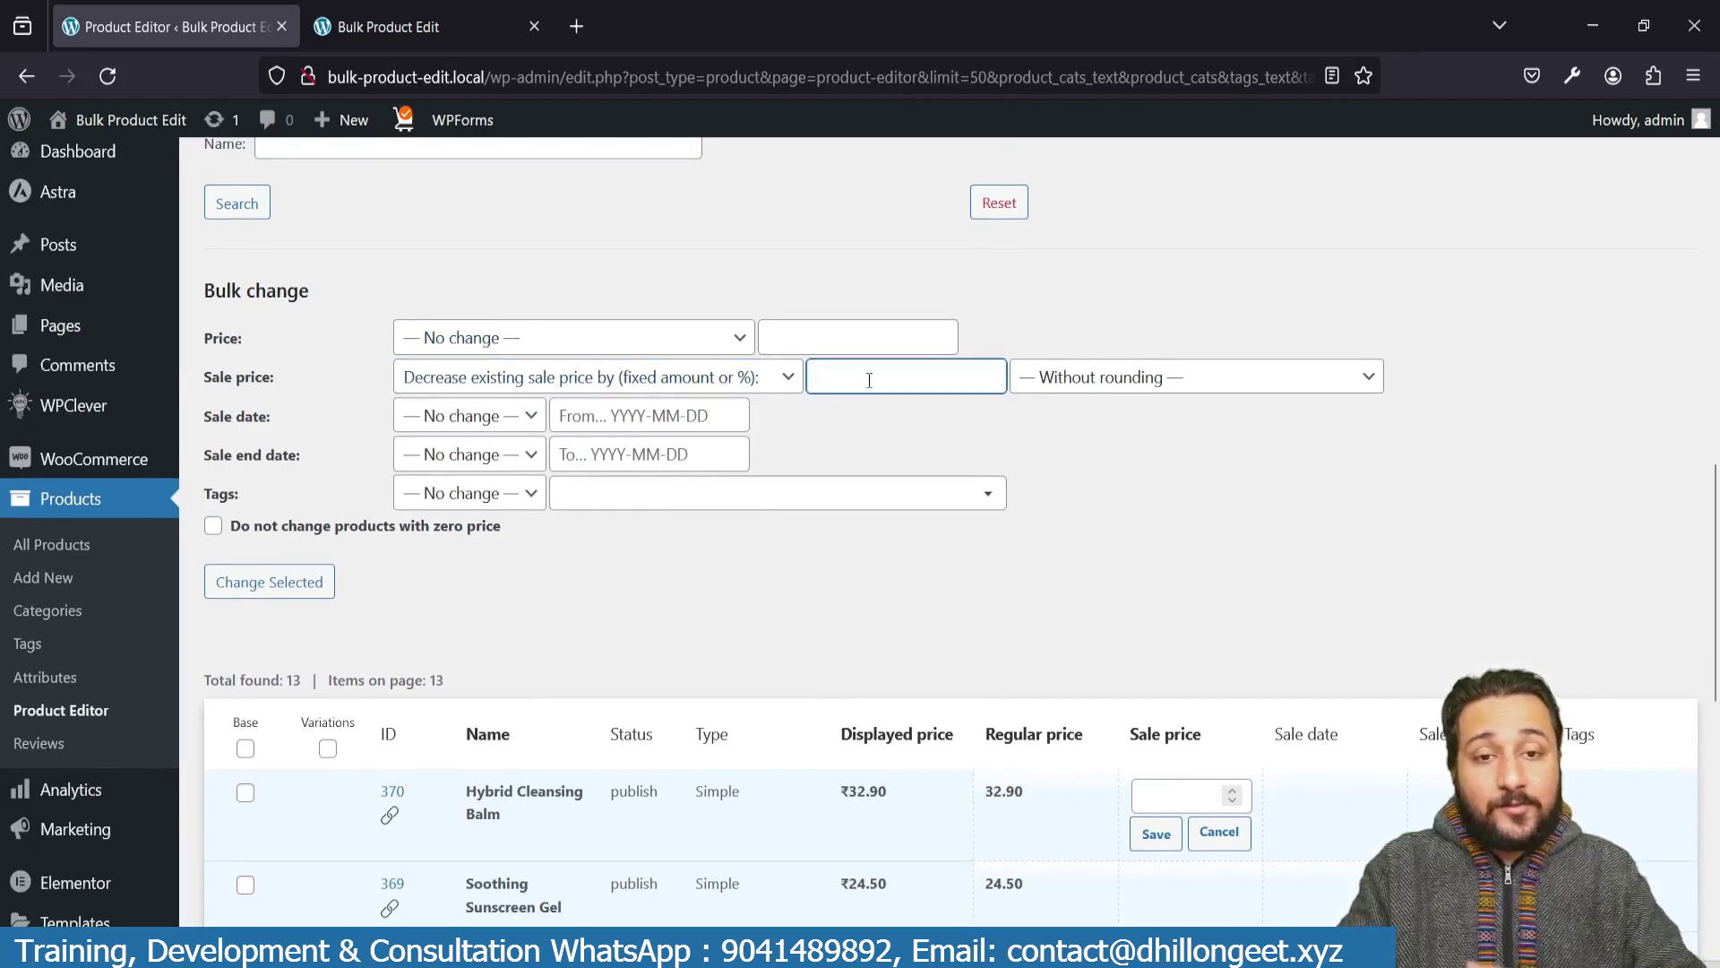
text(50%)
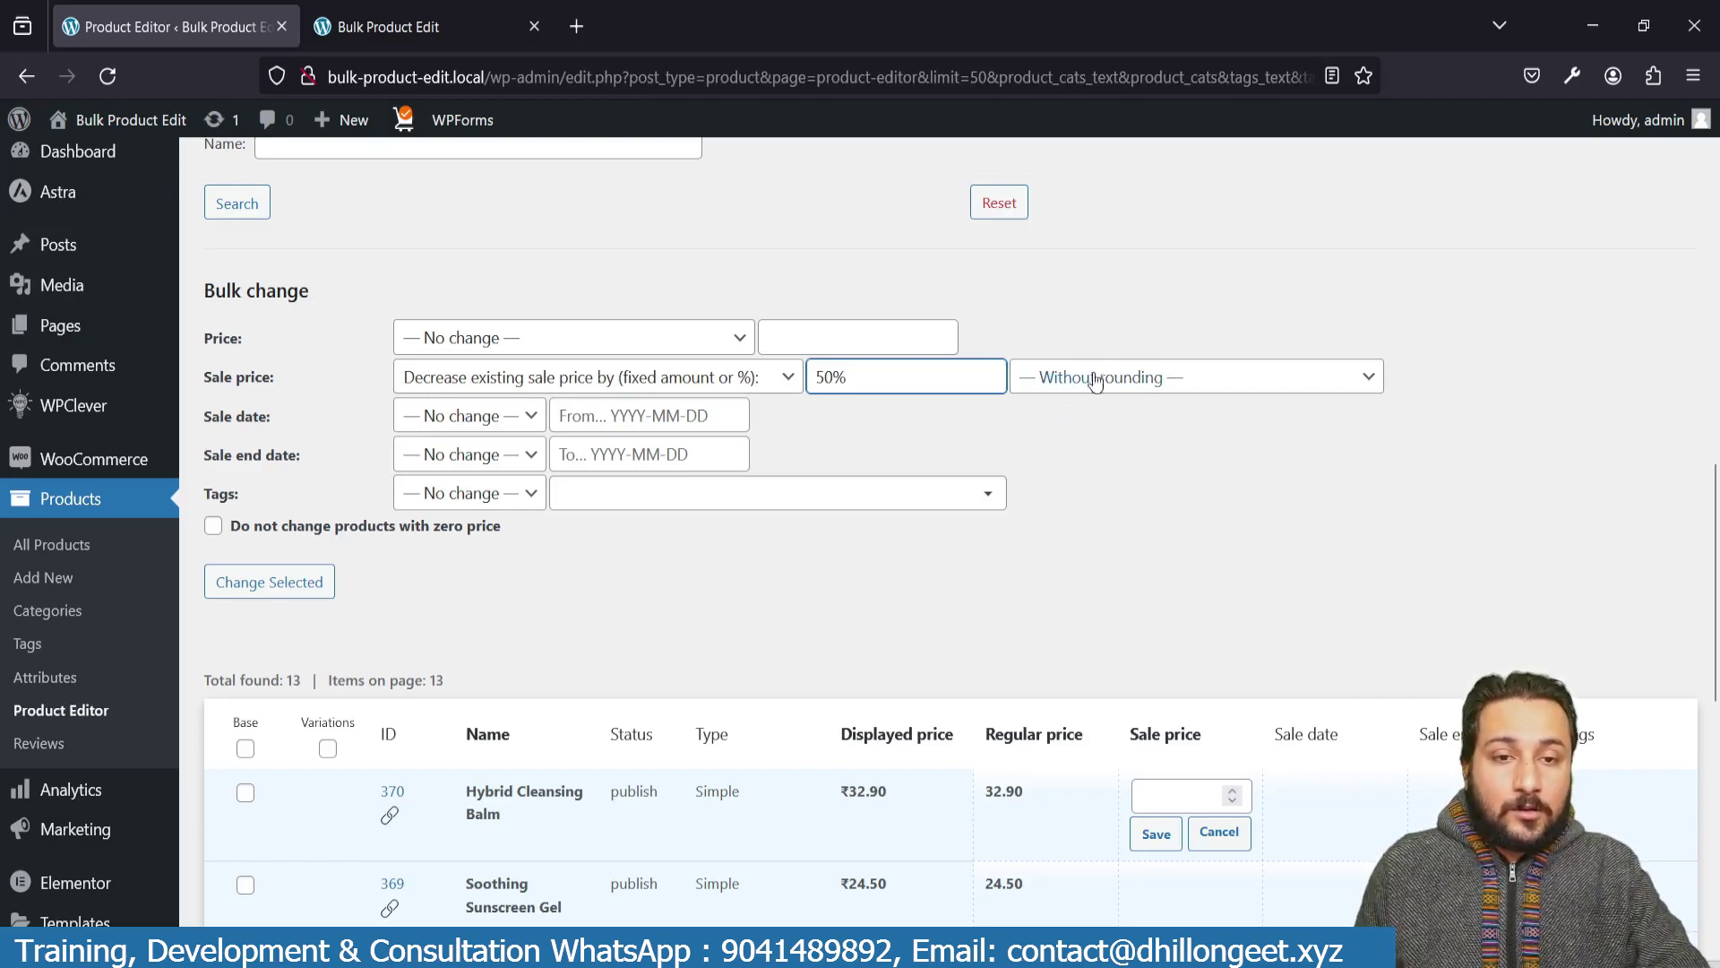
click(1139, 390)
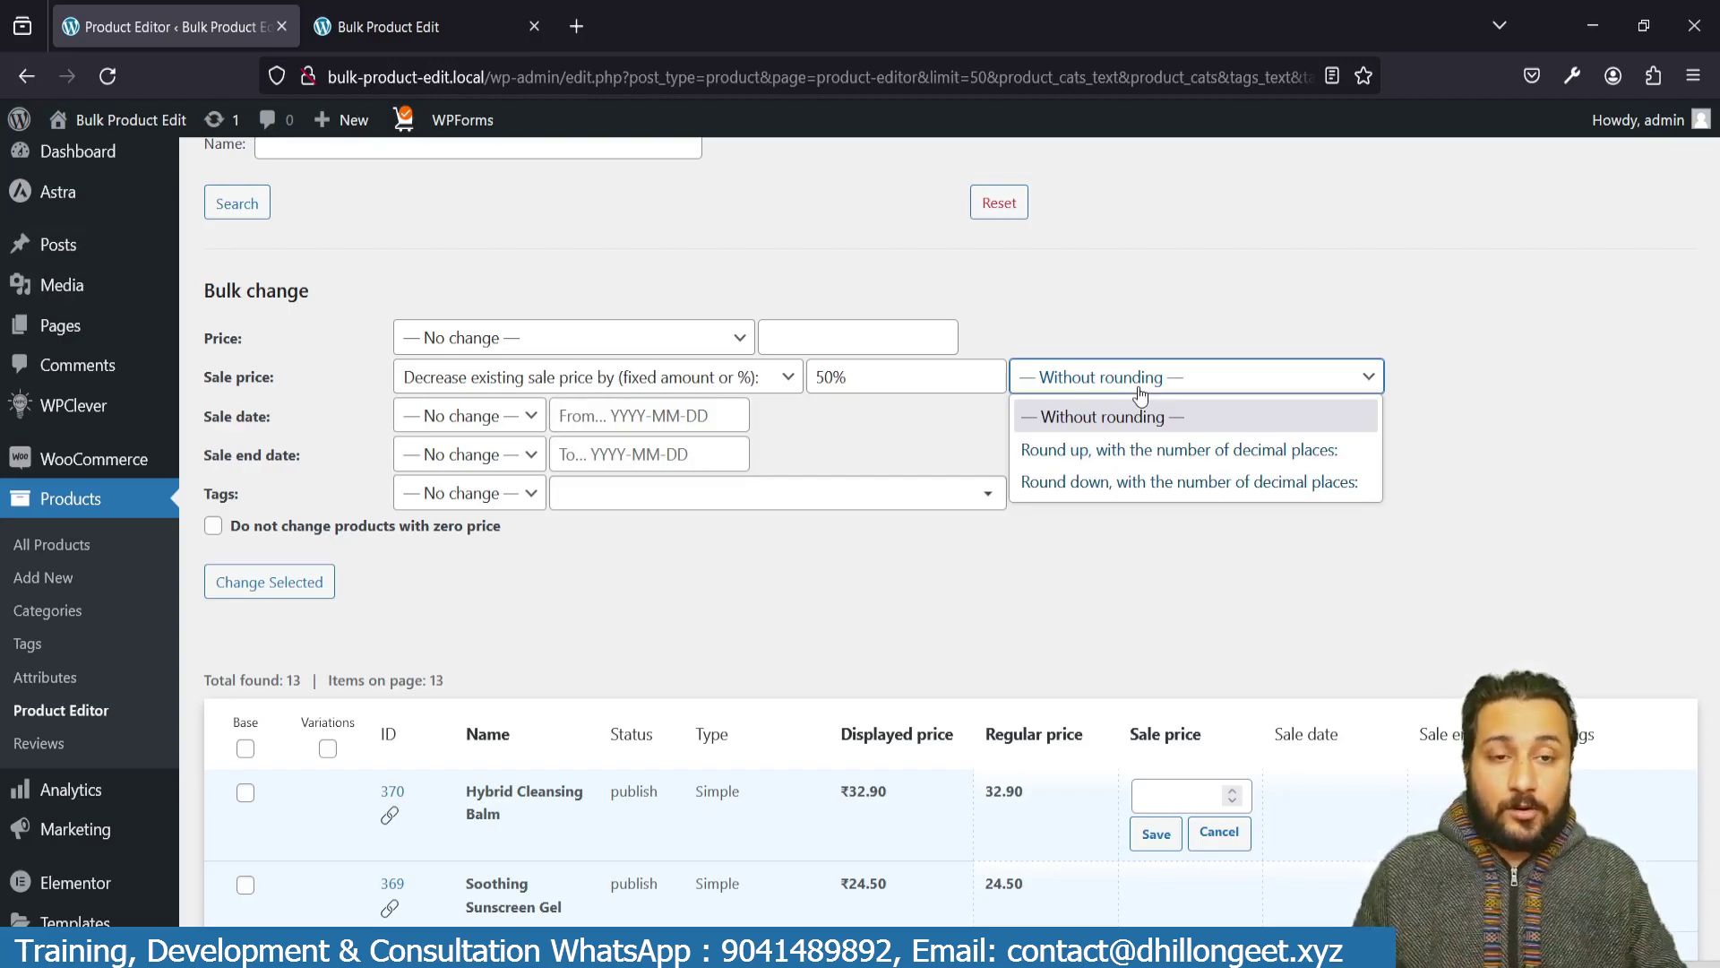
click(1171, 333)
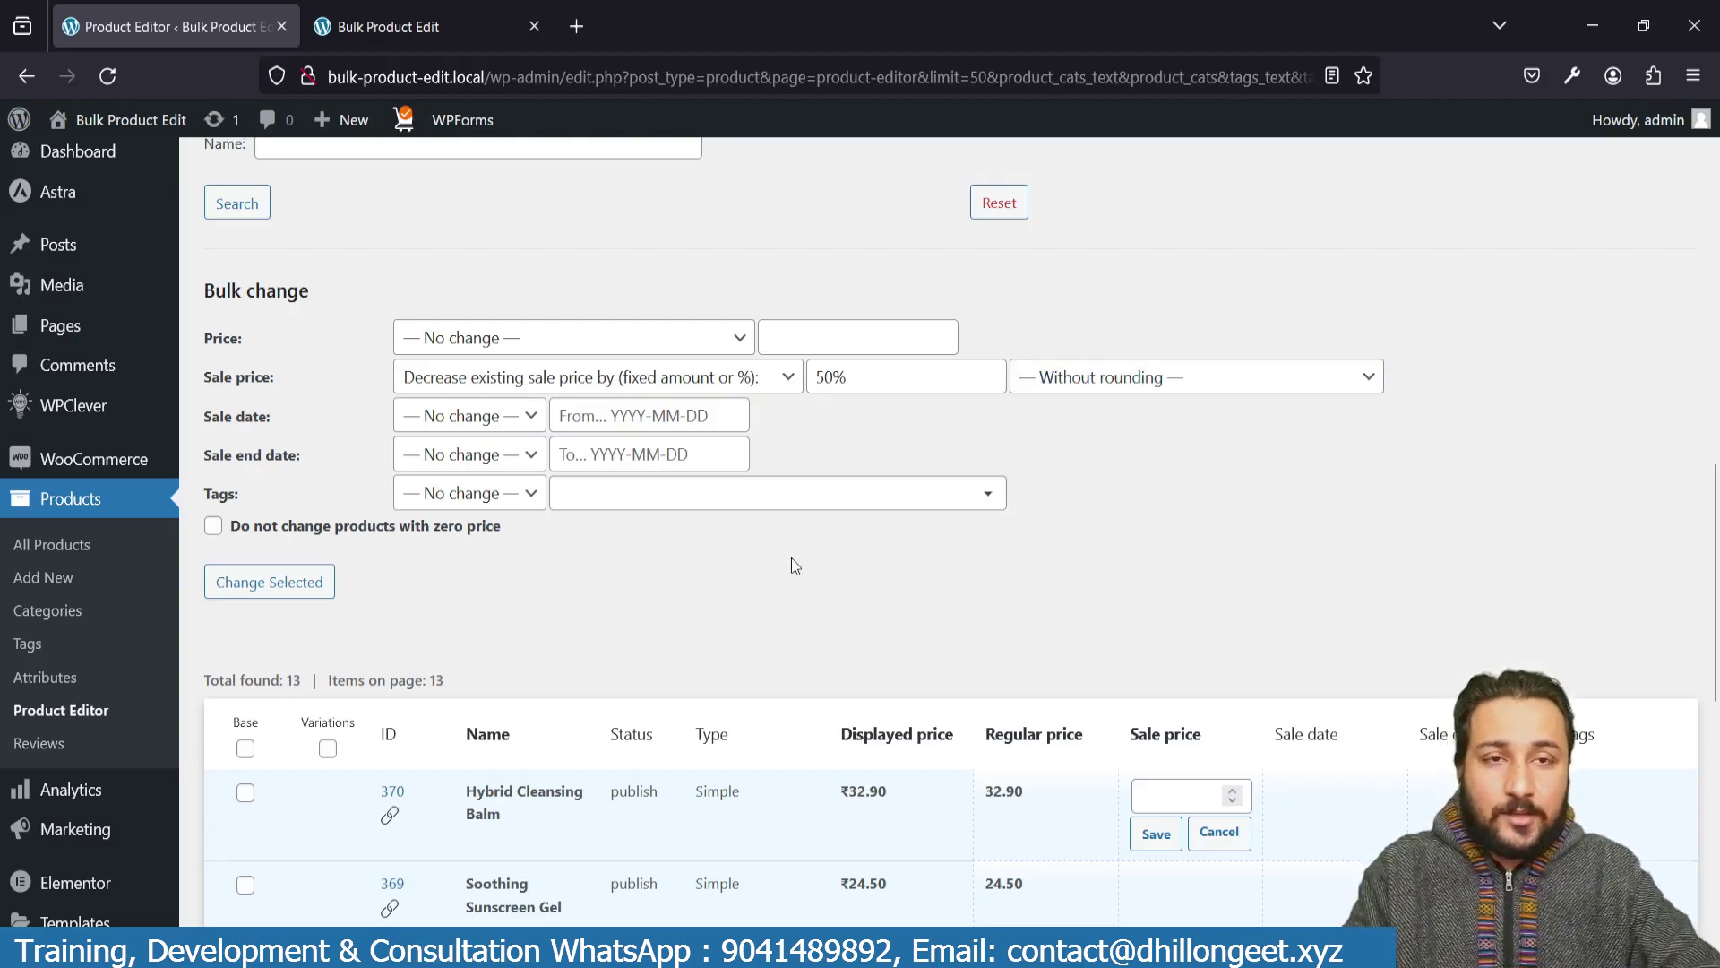
- Try to apply the 50% decrease of the existing sale price to all listed base products
scroll(792, 557, down, 2)
scroll(793, 565, down, 1)
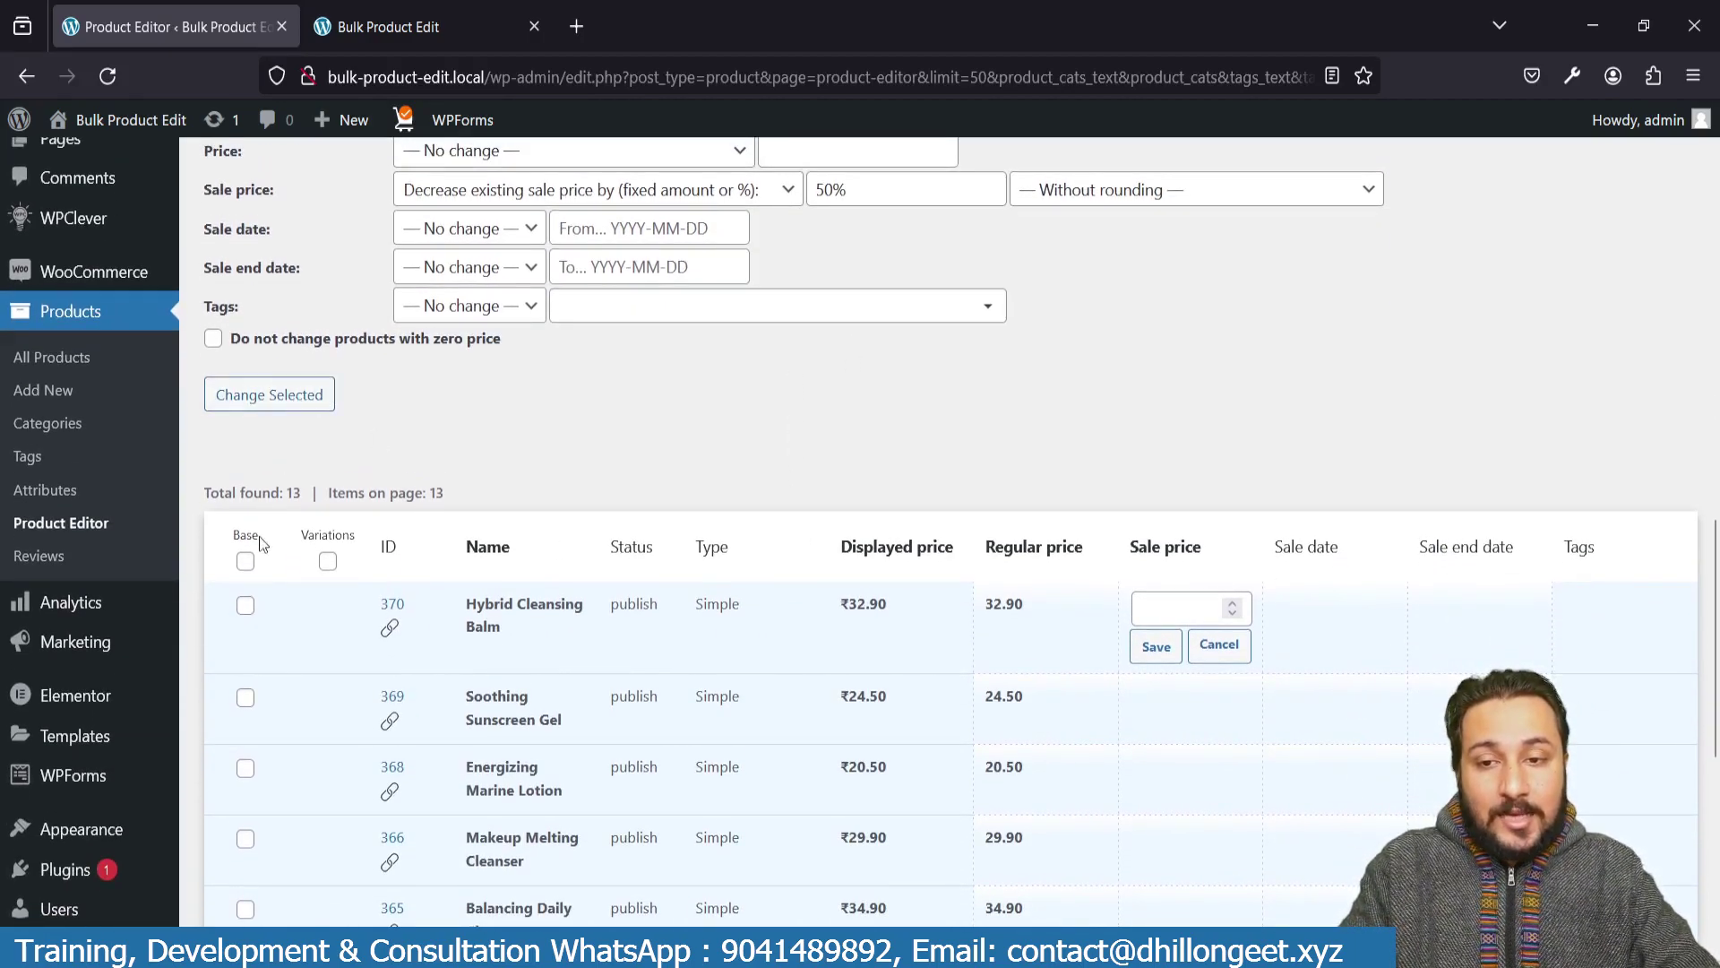
click(244, 562)
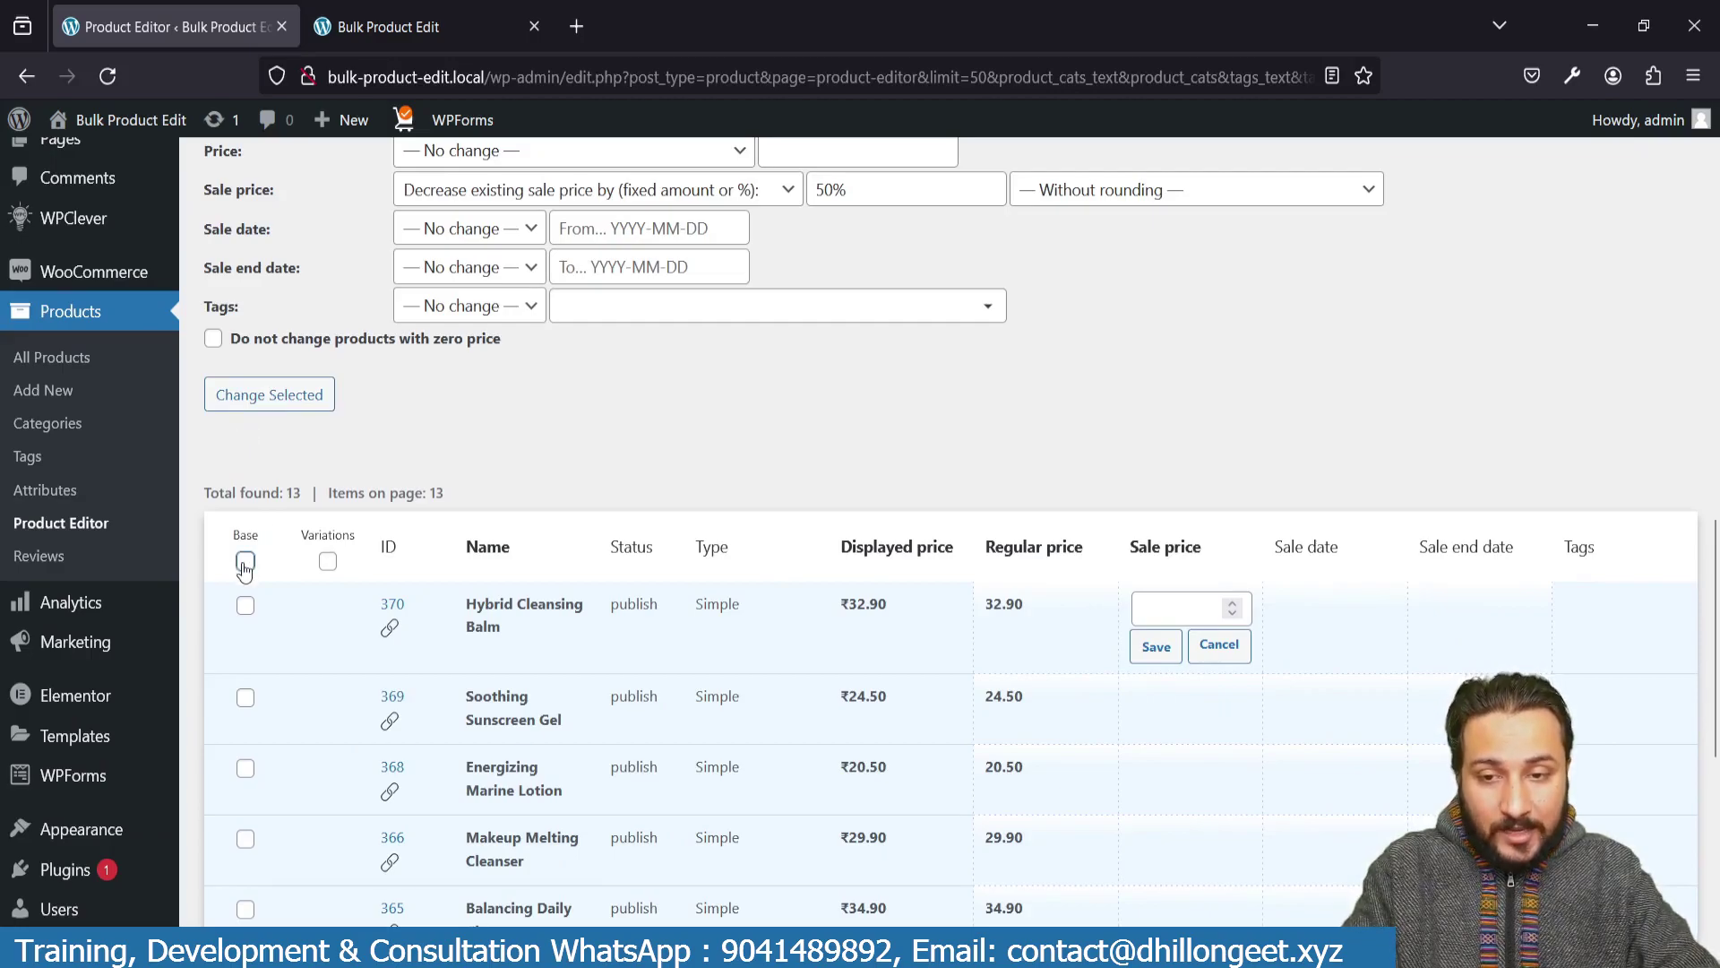
click(249, 396)
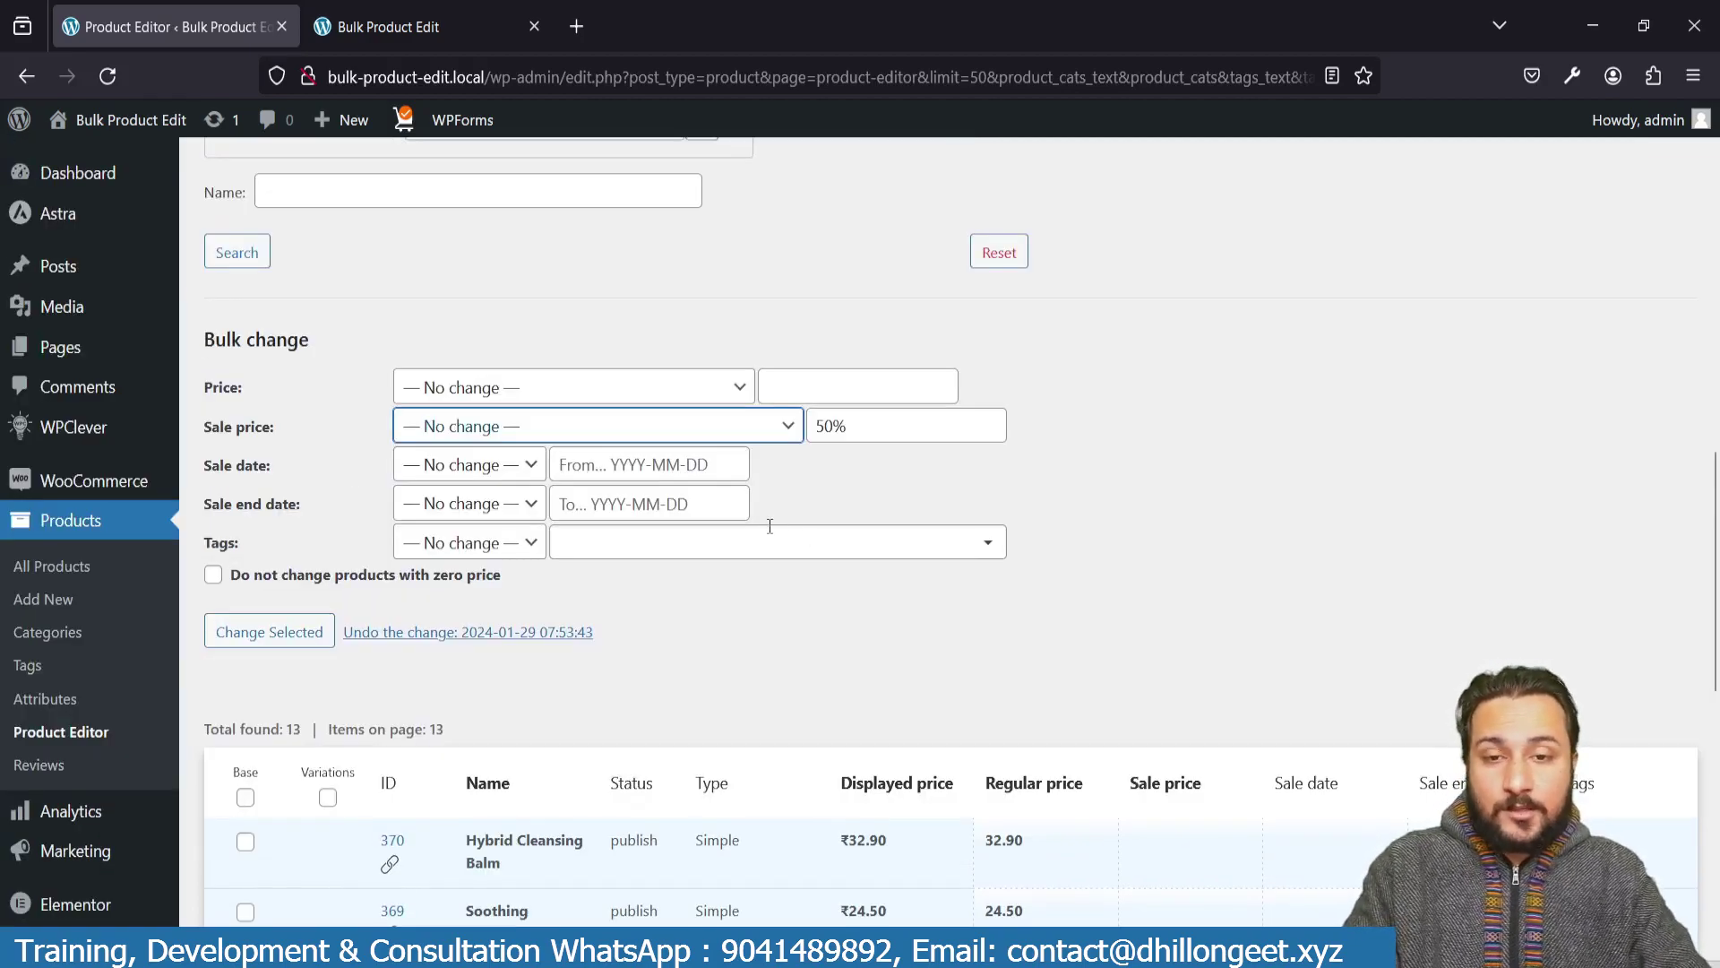
- Choose decreasing the existing sale price for the bulk change again and check the products' Sale price column
click(476, 428)
click(499, 575)
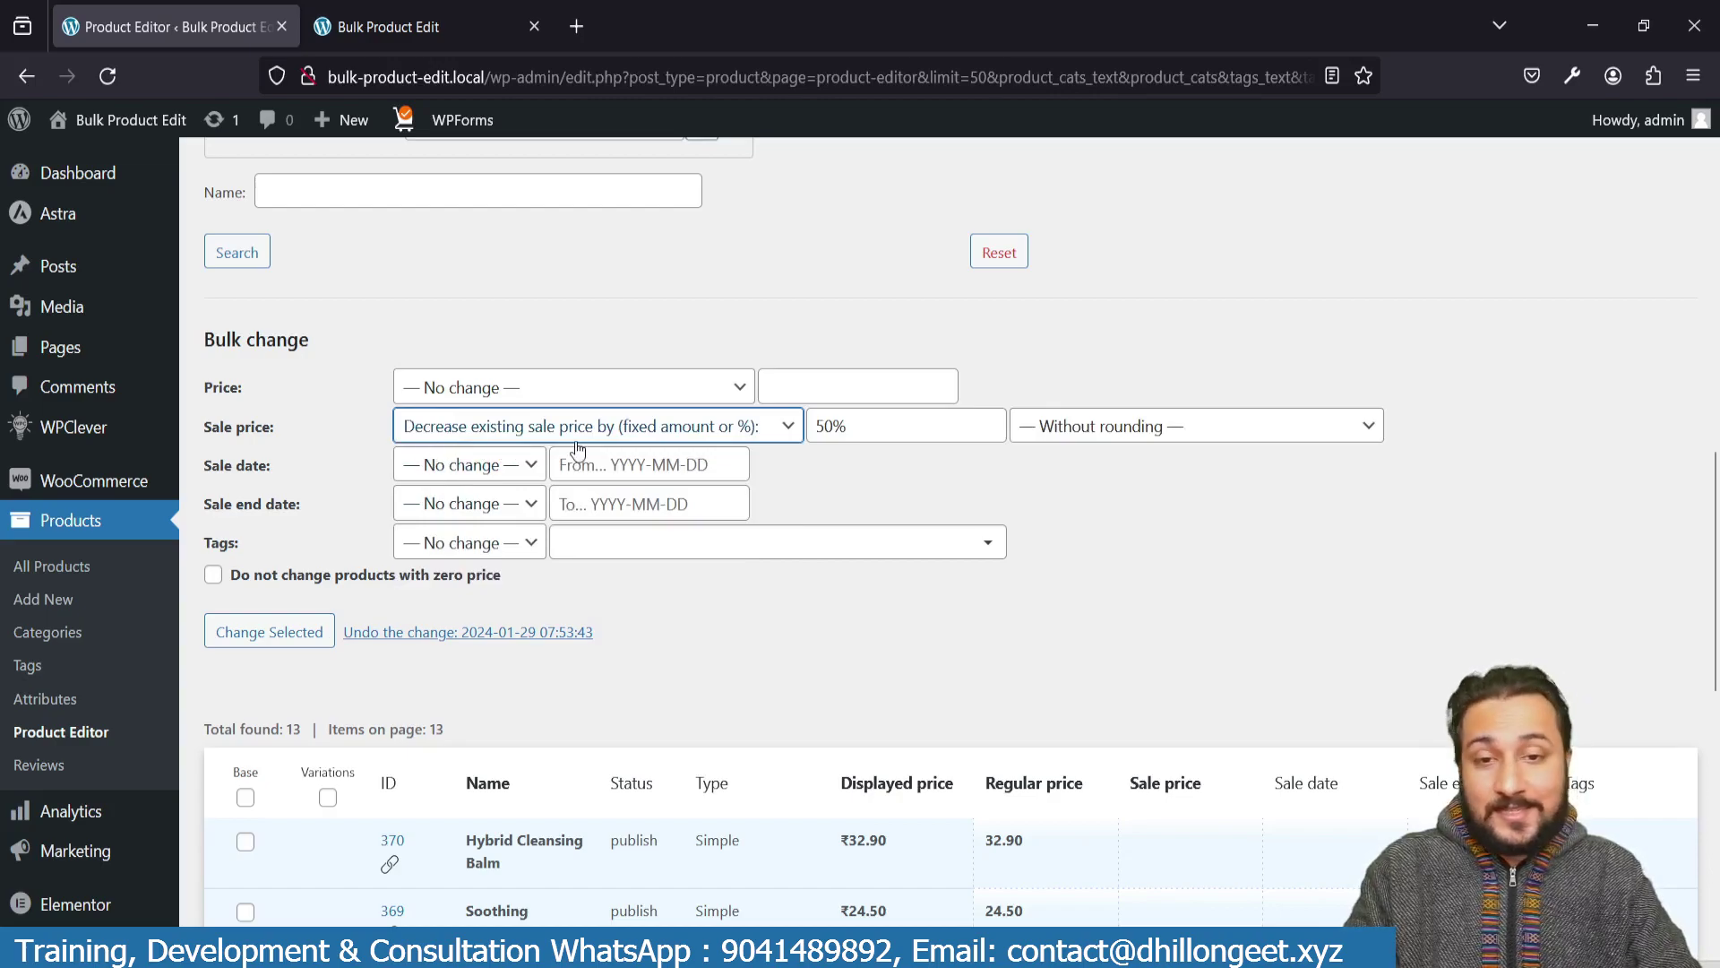
scroll(1191, 802, down, 2)
scroll(1188, 795, down, 10)
scroll(1165, 767, up, 11)
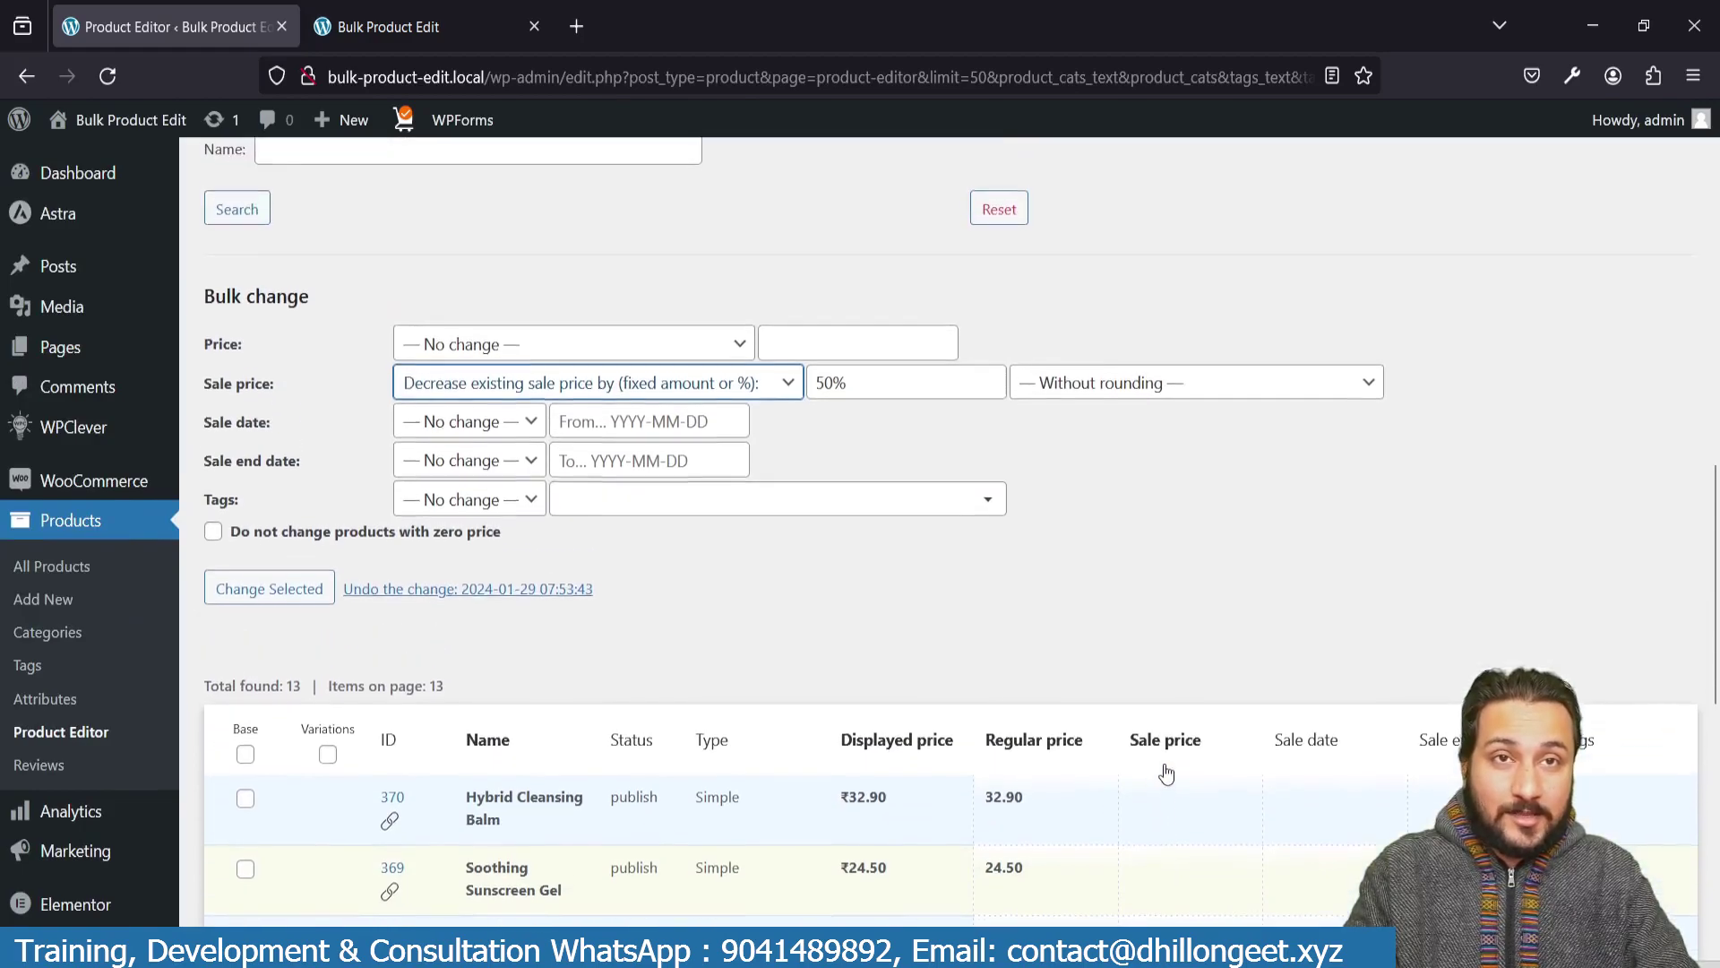
- Switch the bulk sale price change to the regular price decreased by 50%, and exclude products with zero price
click(699, 403)
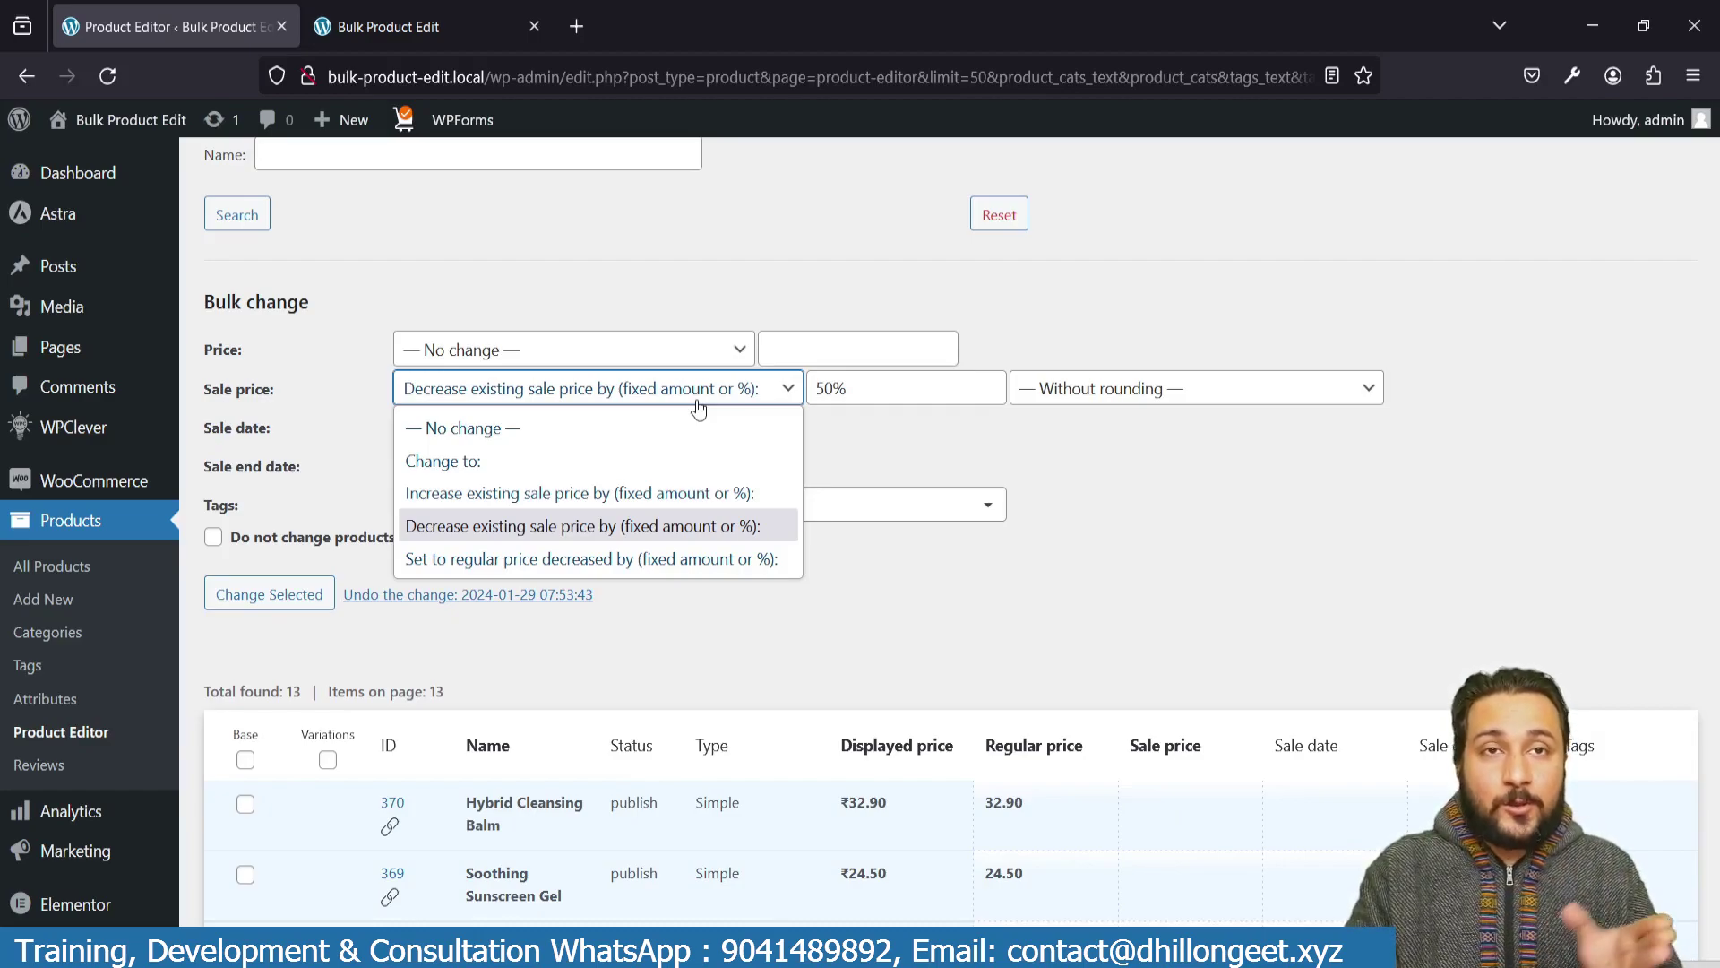
click(590, 568)
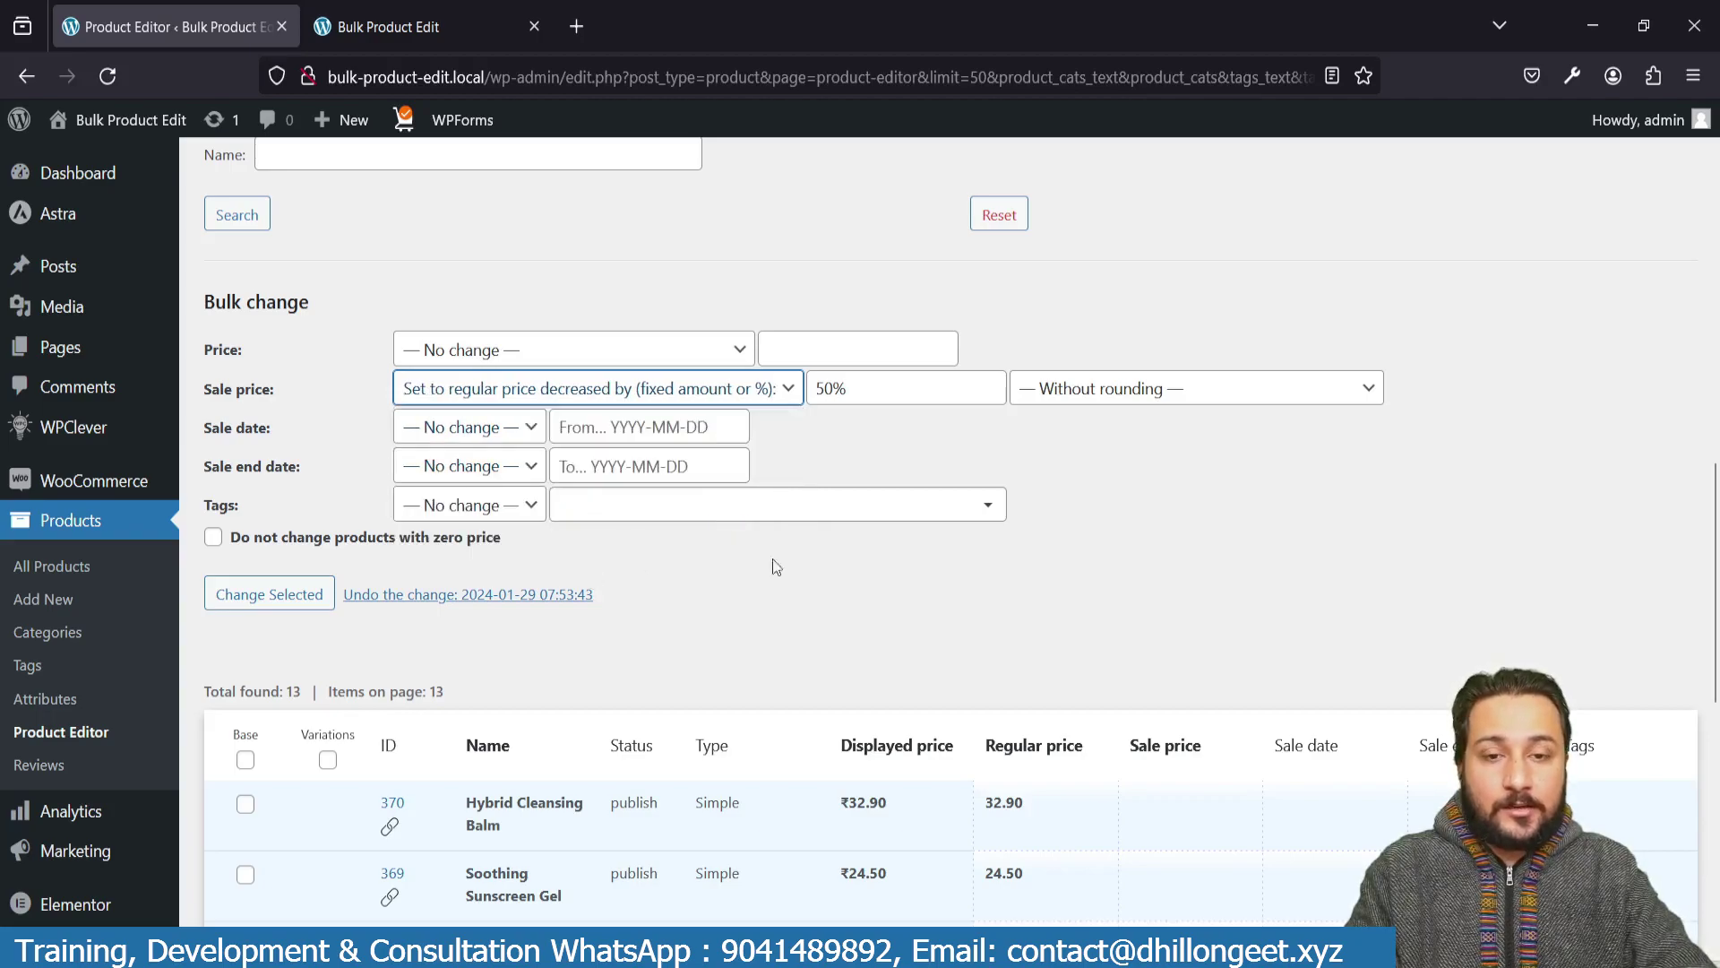
click(851, 386)
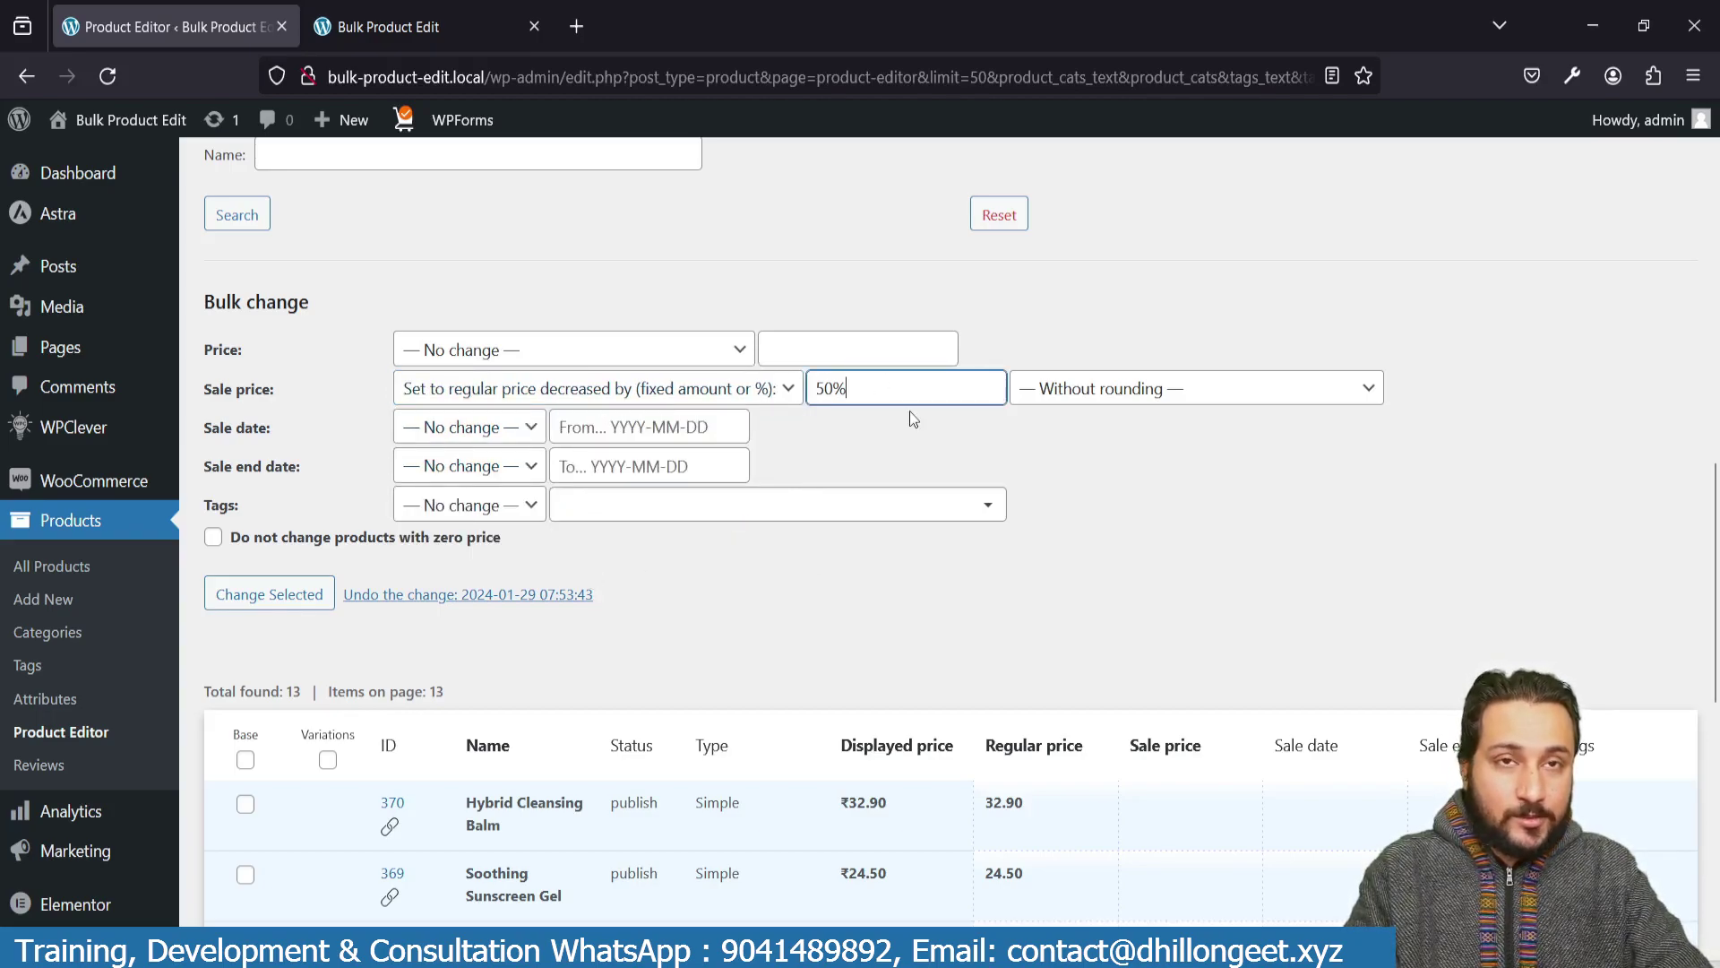
scroll(305, 547, down, 1)
click(214, 481)
- Select all listed base products, apply the bulk change to them and review their sale prices
scroll(663, 536, down, 1)
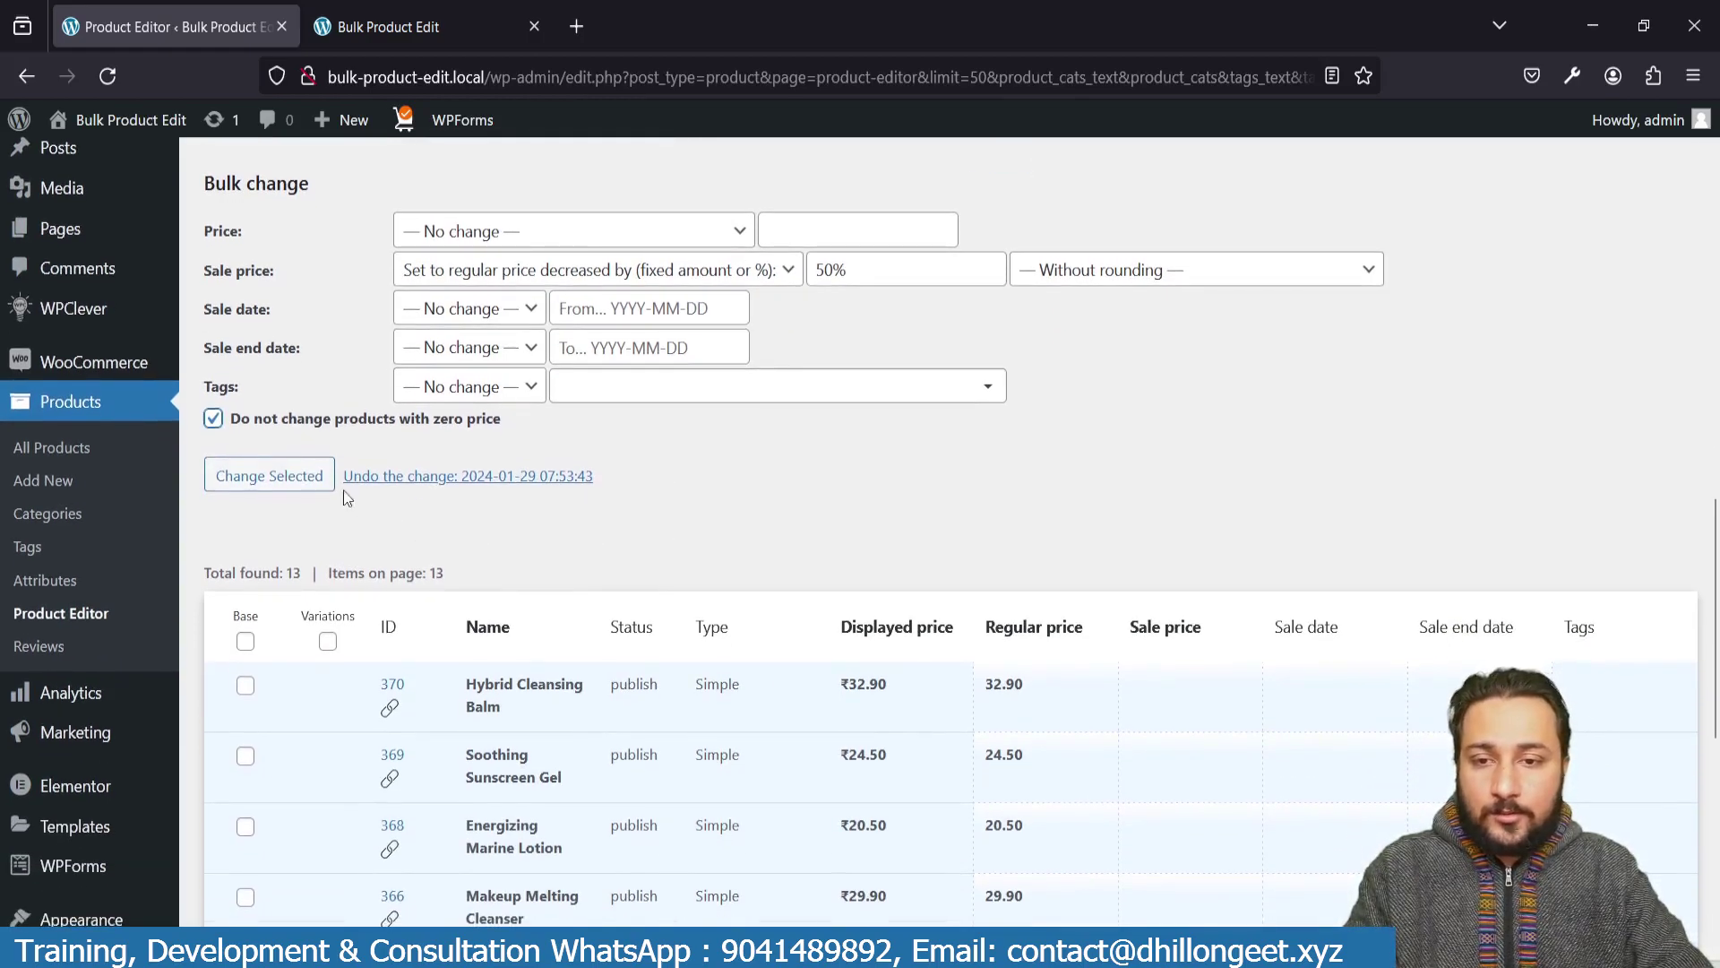
click(245, 640)
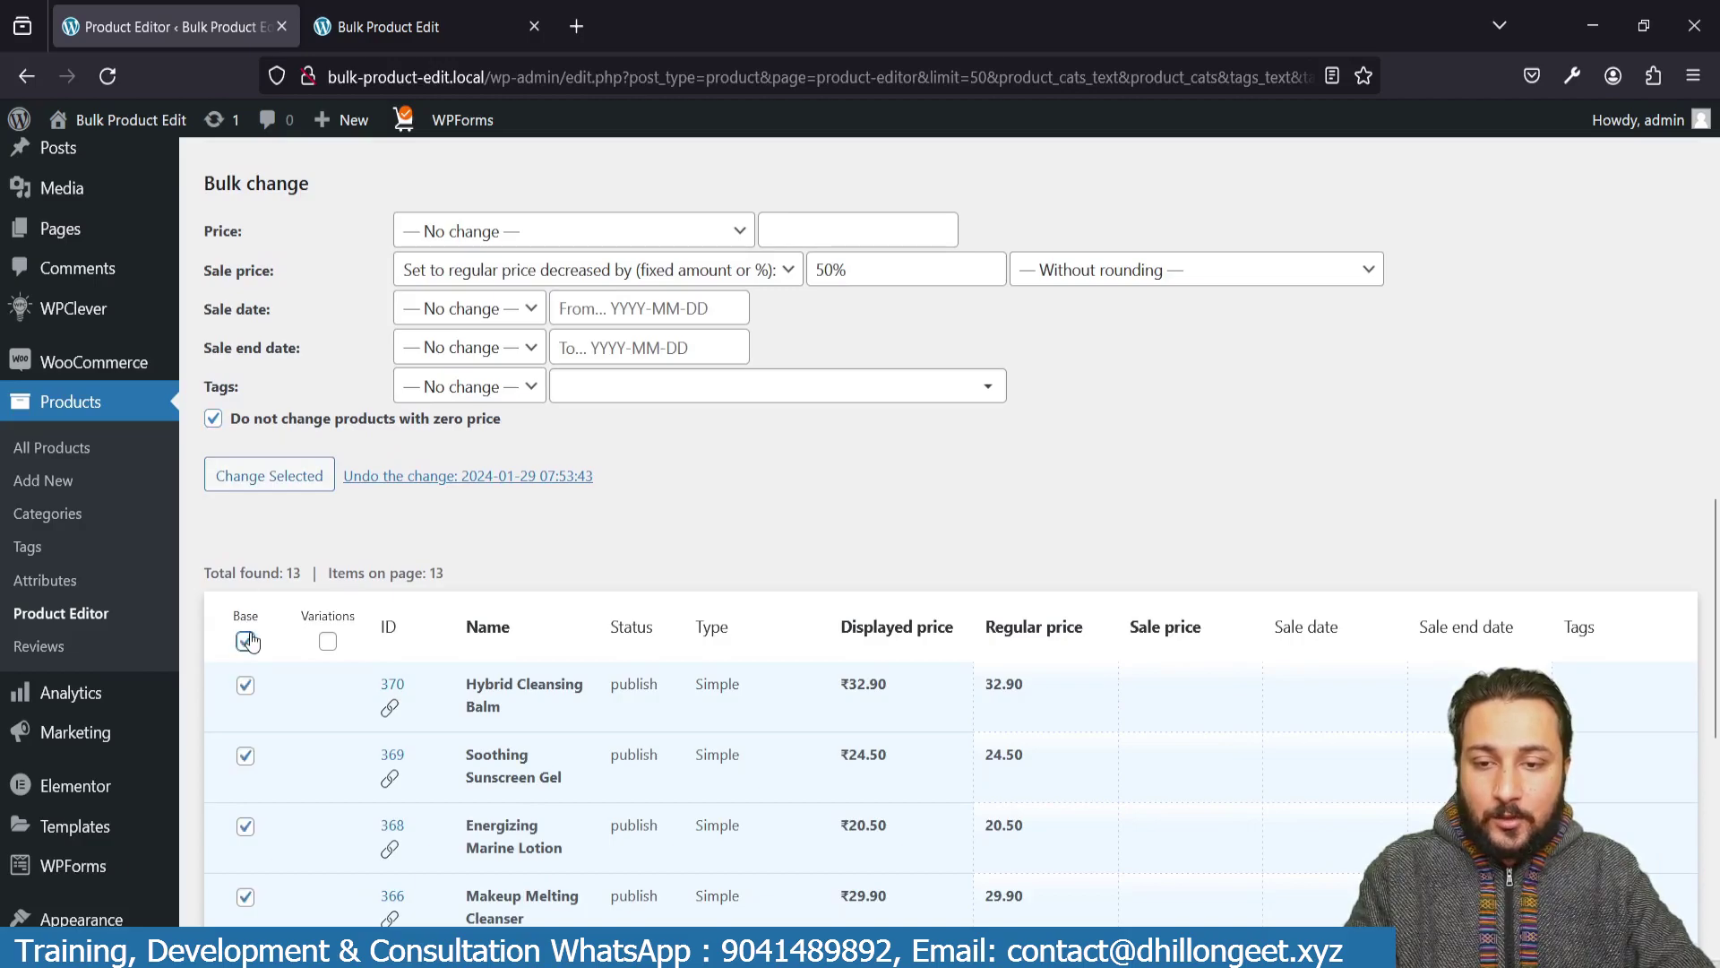
click(269, 476)
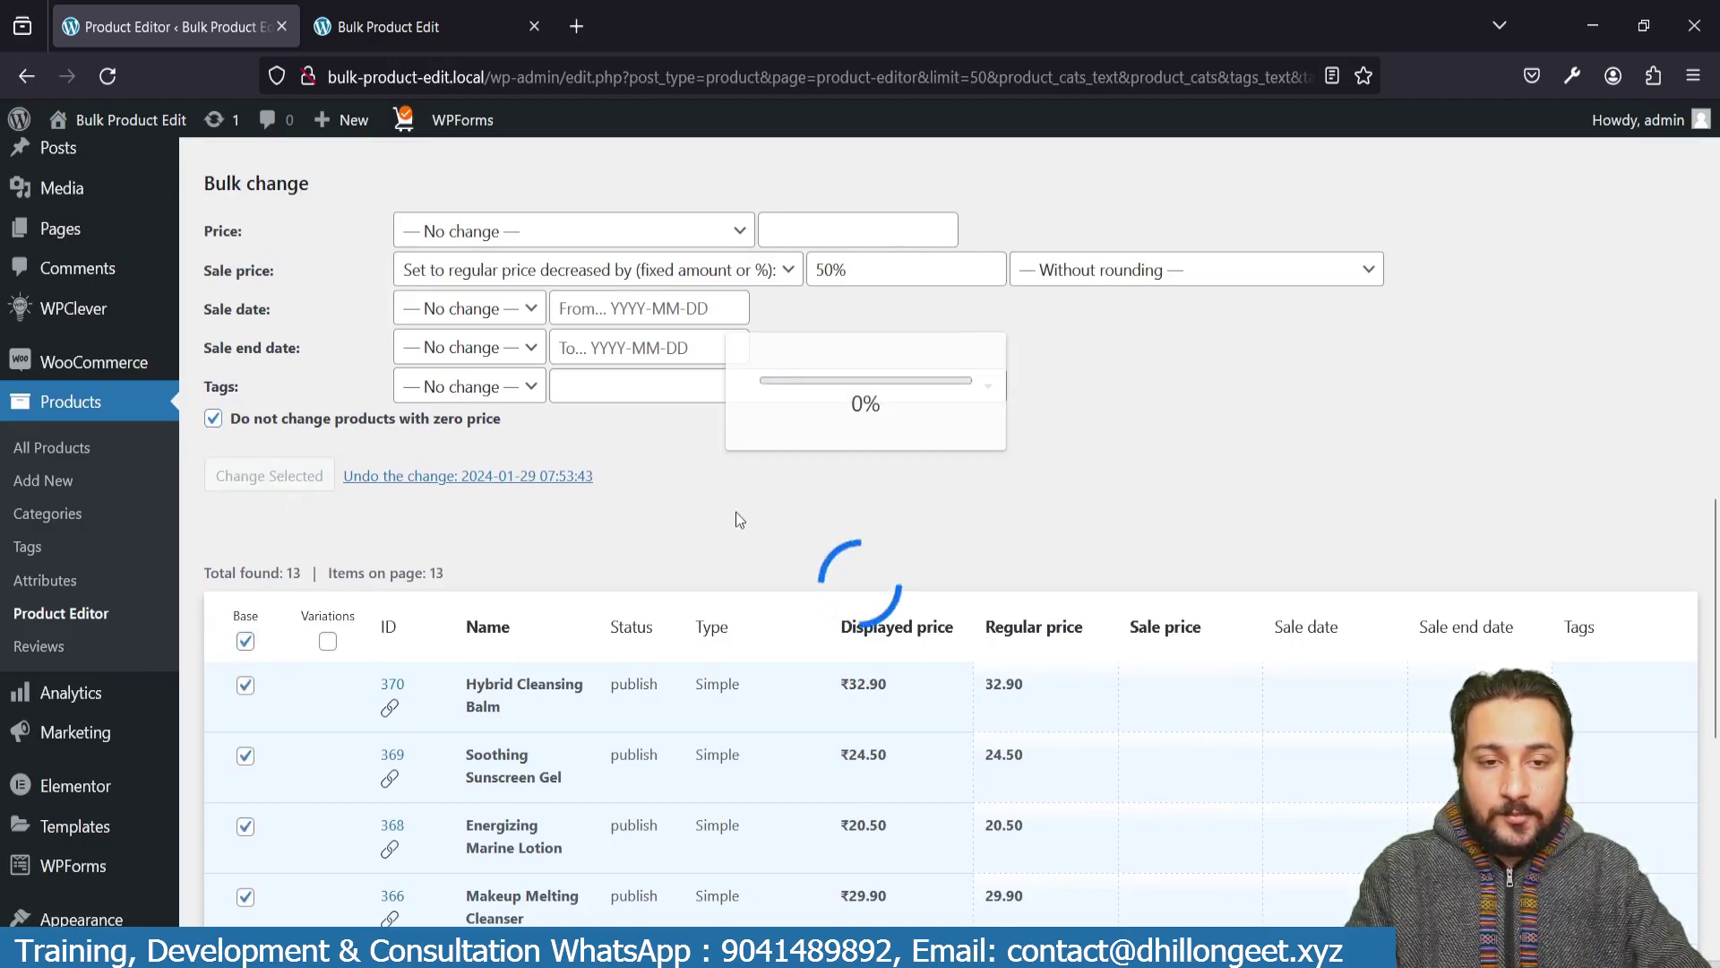
scroll(734, 515, down, 4)
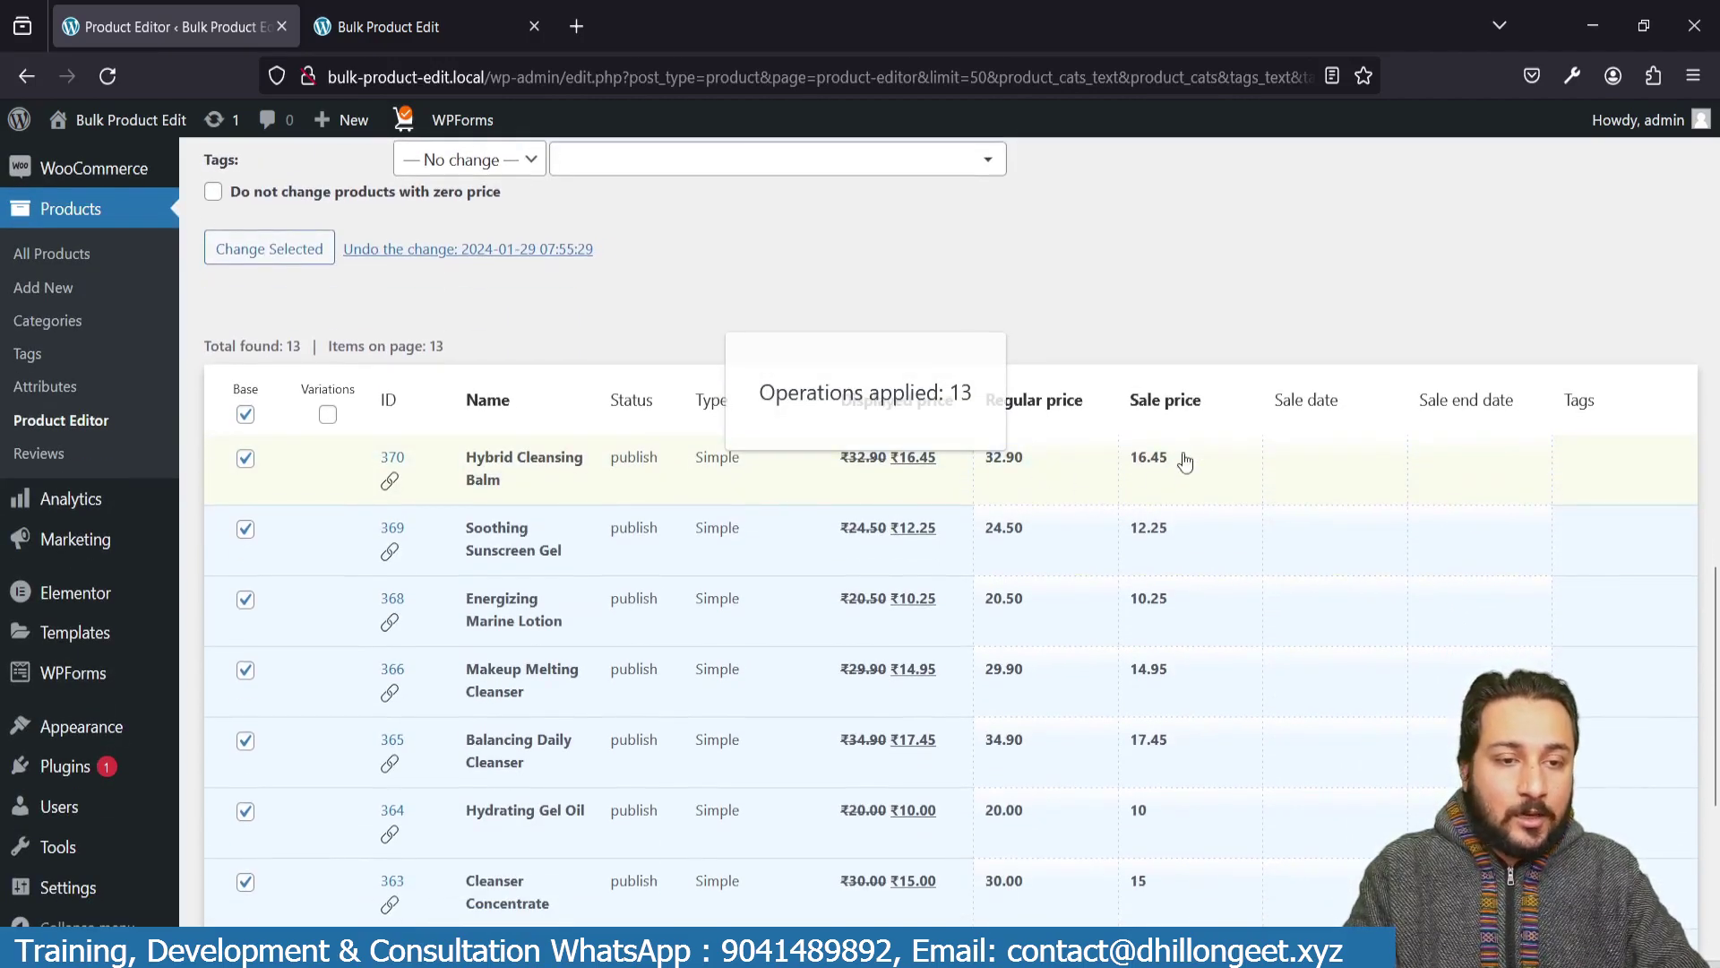
scroll(1181, 466, down, 5)
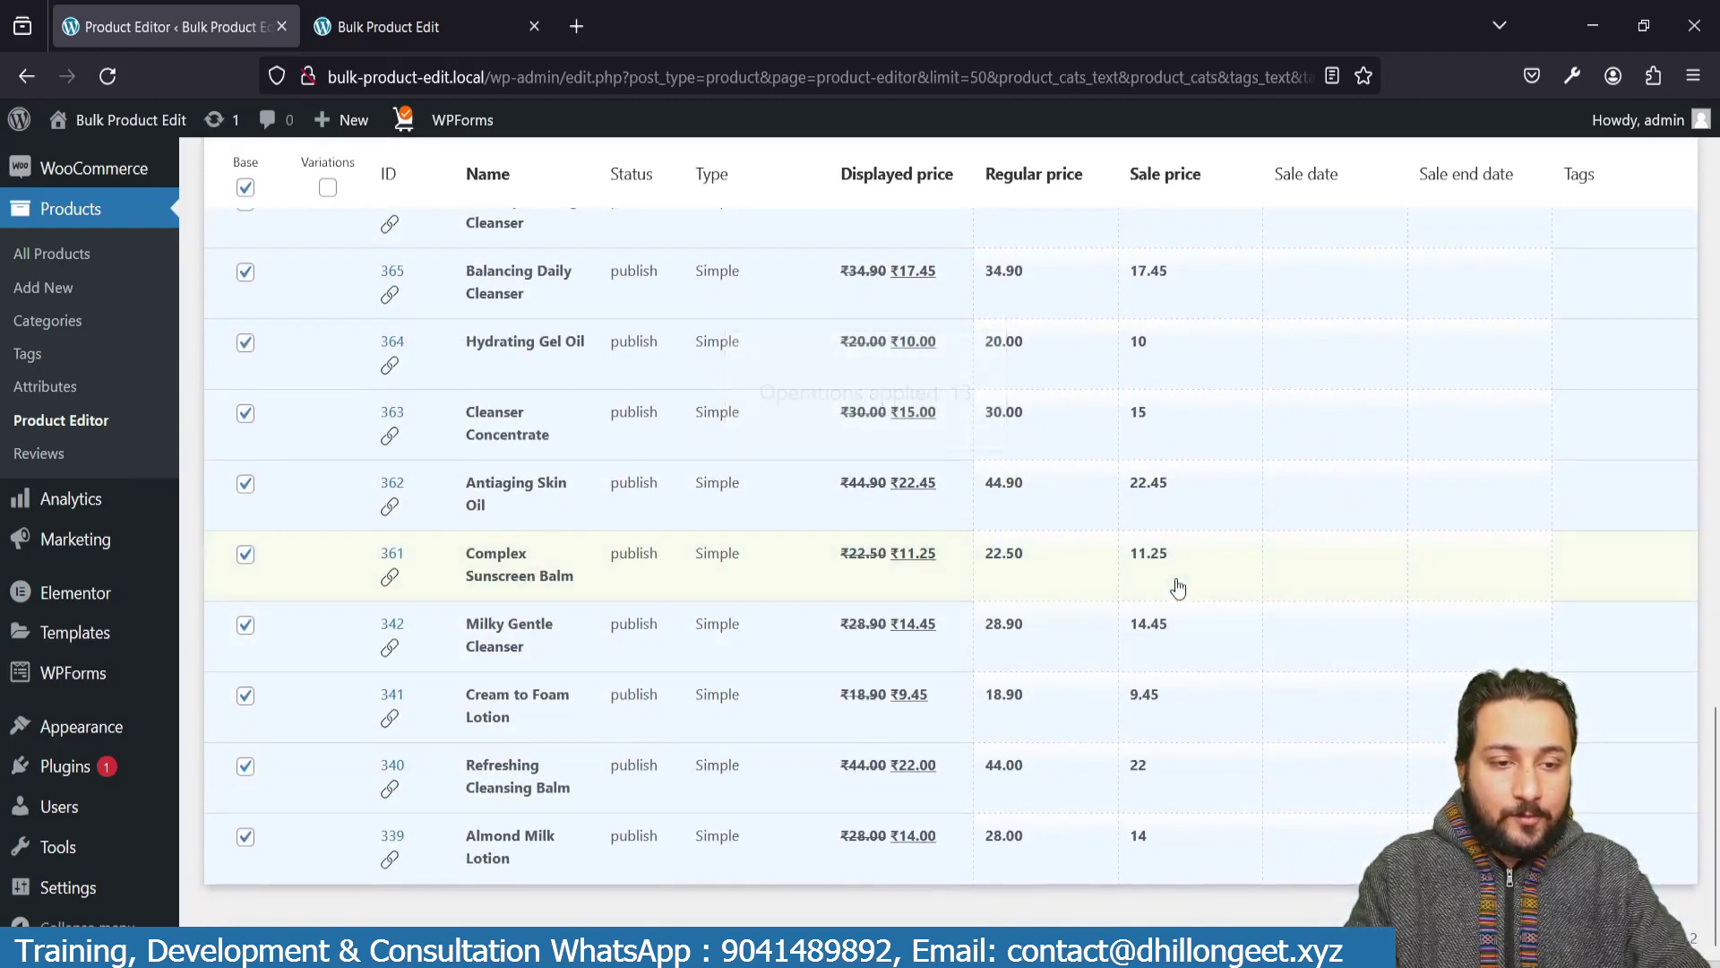
scroll(1138, 638, up, 5)
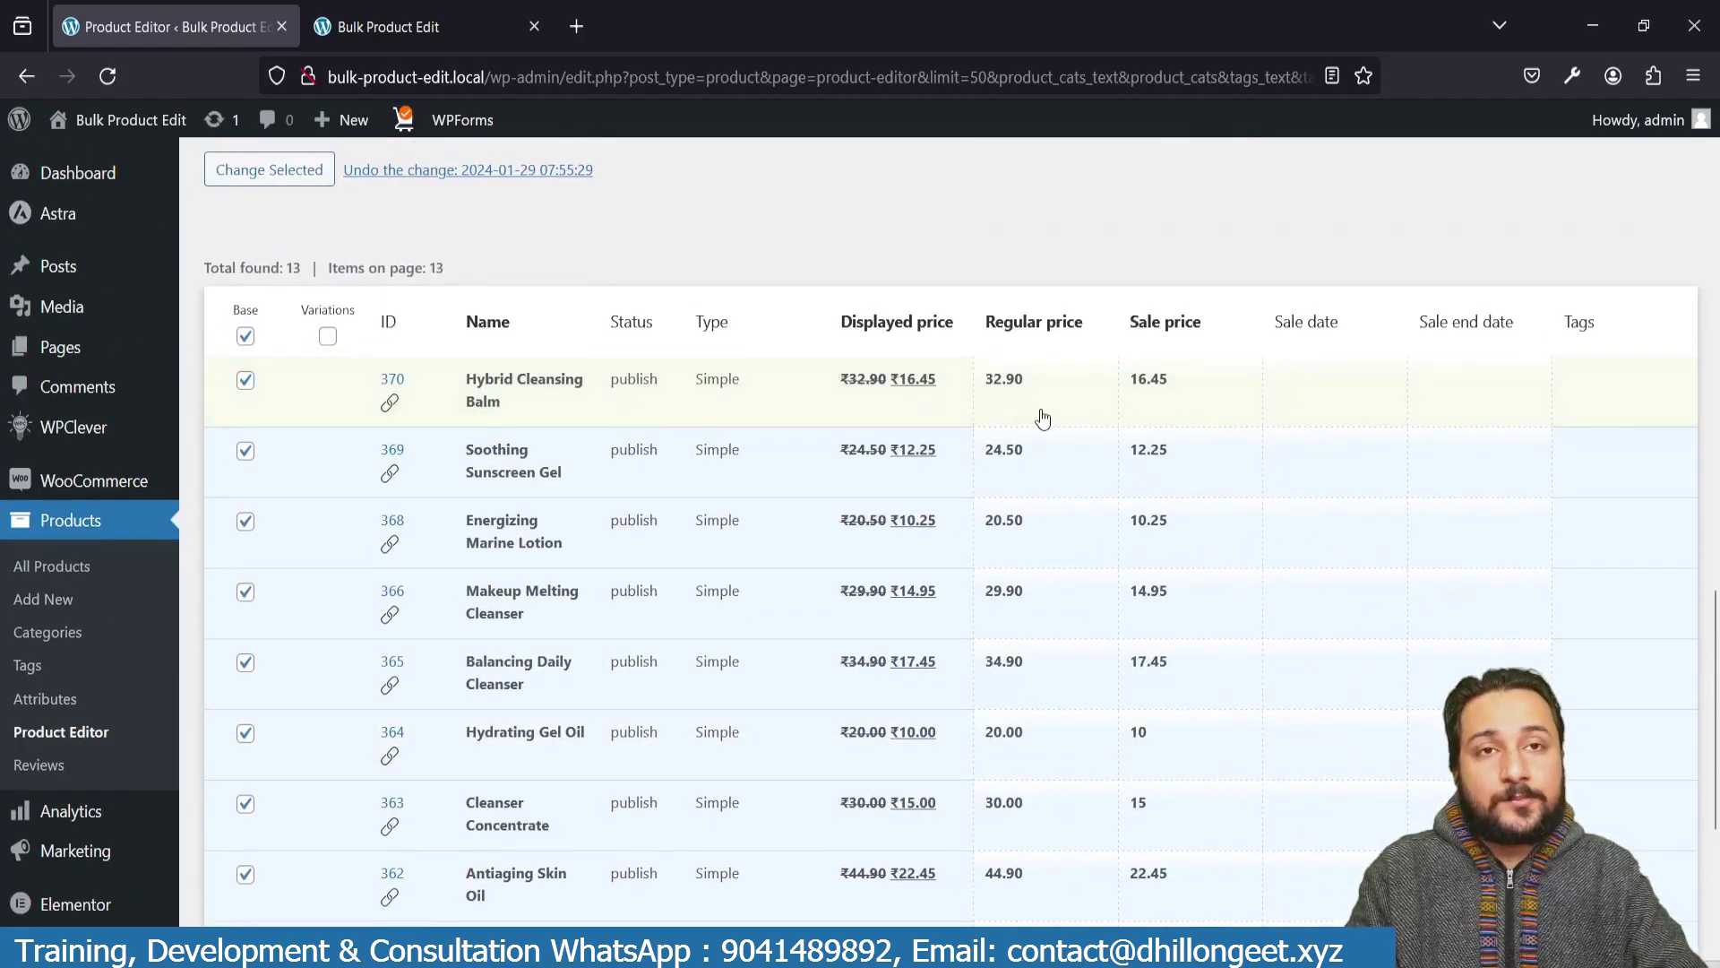
scroll(1042, 417, up, 5)
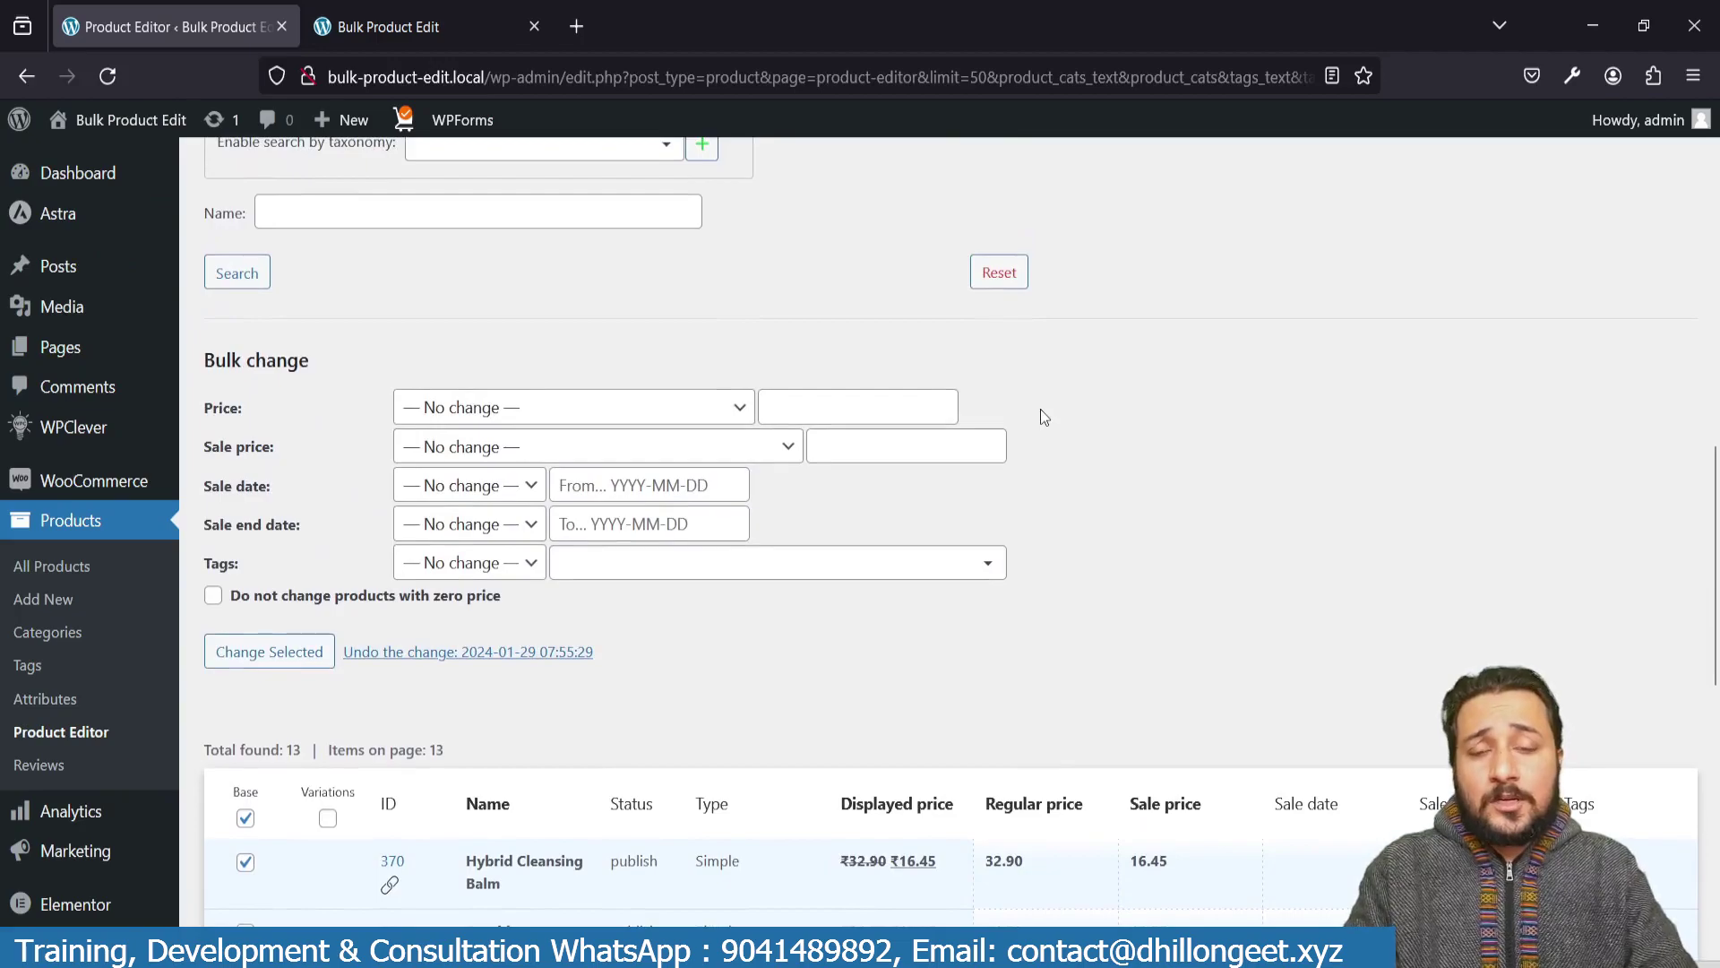